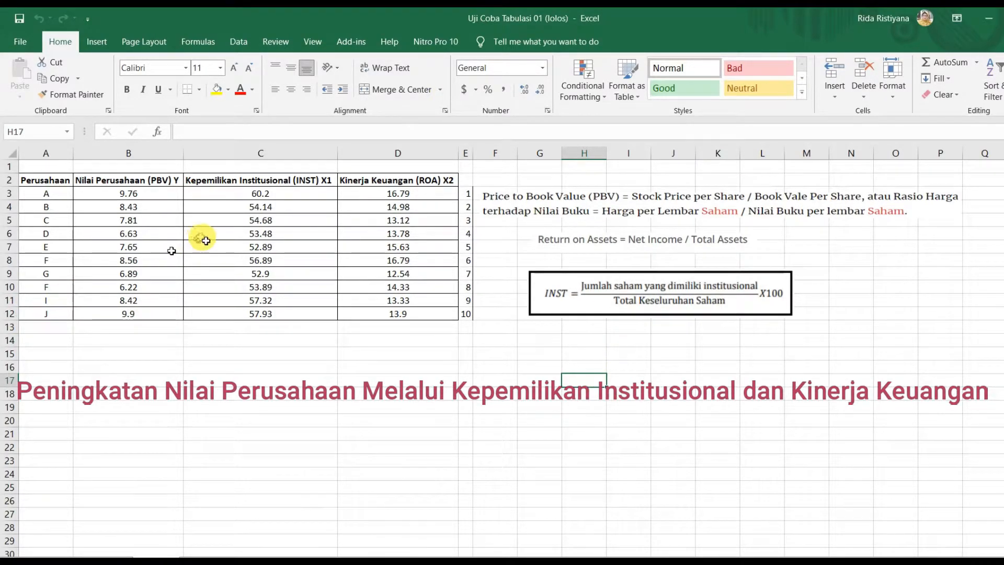
Step: Examine the Perusahaan, Nilai Perusahaan (PBV) Y, Kepemilikan Institusional (INST) X1 and Kinerja Keuangan (ROA) X2 columns of the table
click(50, 153)
drag(49, 154, 401, 211)
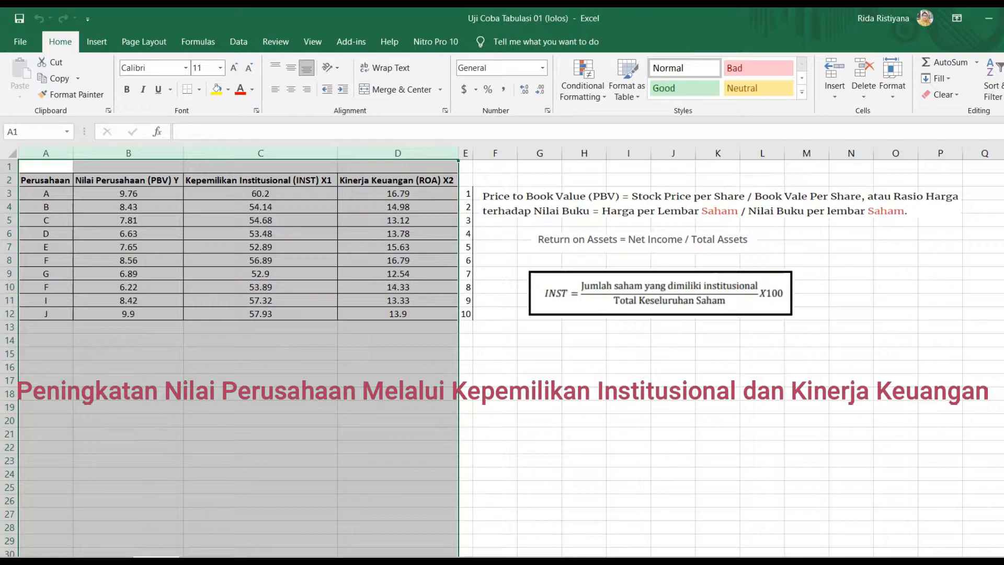
click(230, 327)
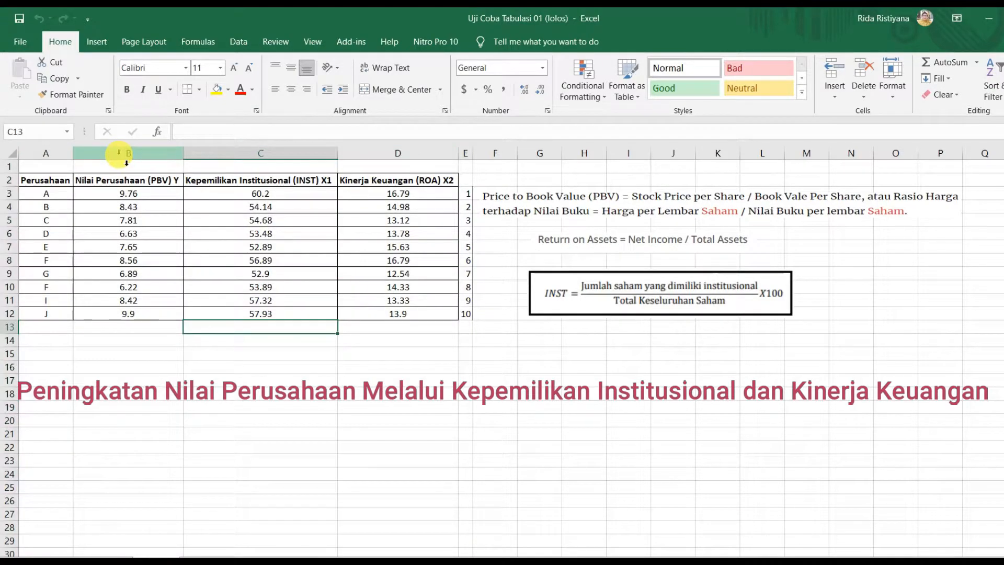
drag(47, 193, 49, 318)
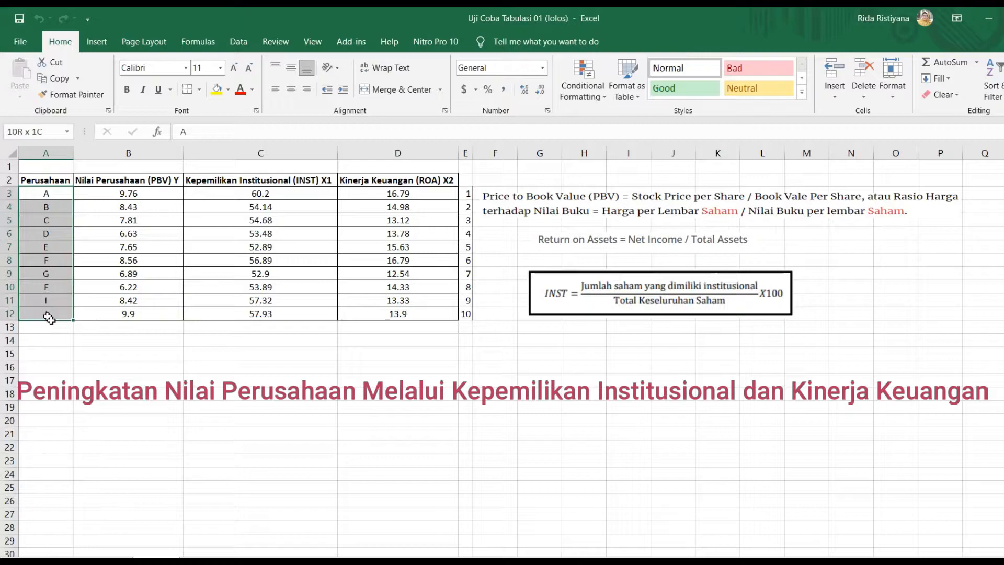
click(131, 369)
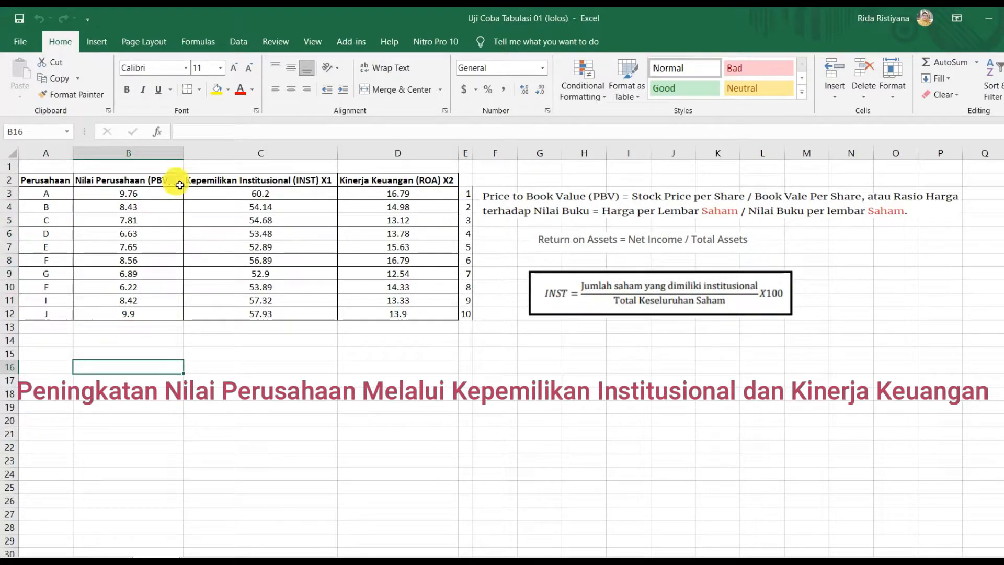
click(144, 152)
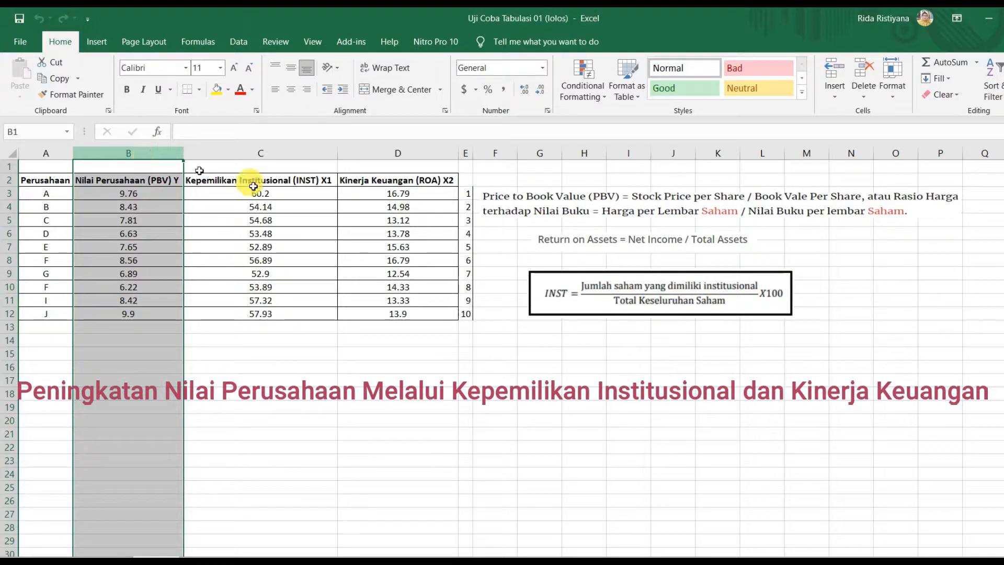
click(298, 154)
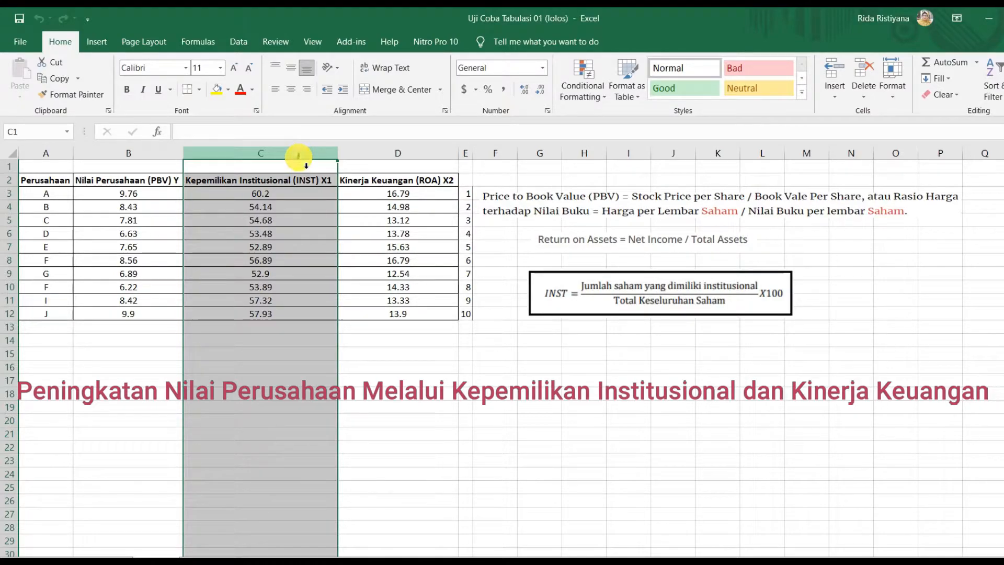
click(393, 154)
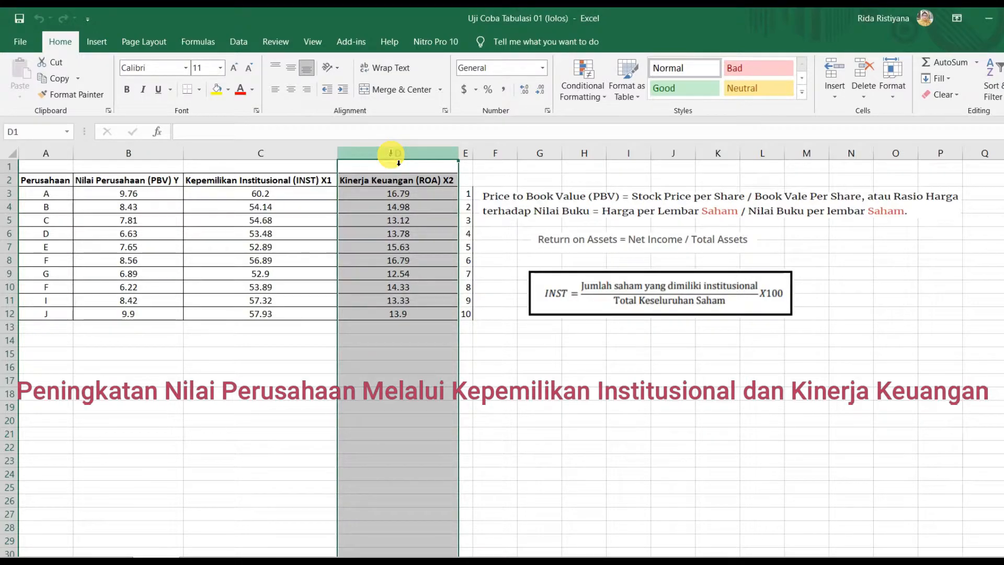
click(544, 367)
Step: Examine the Price to Book Value, Return on Assets and INST formula pictures beside the data table
click(602, 206)
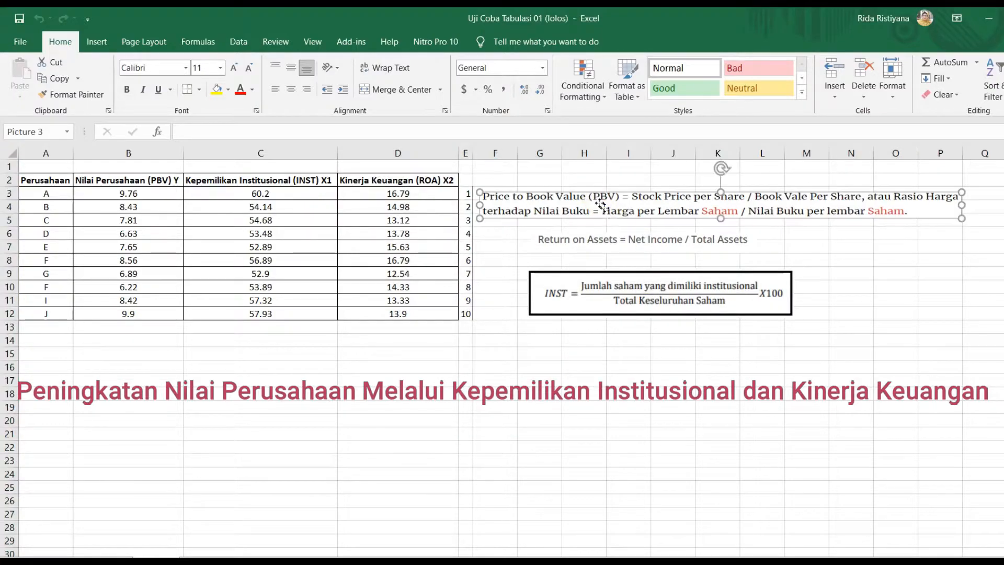
click(601, 240)
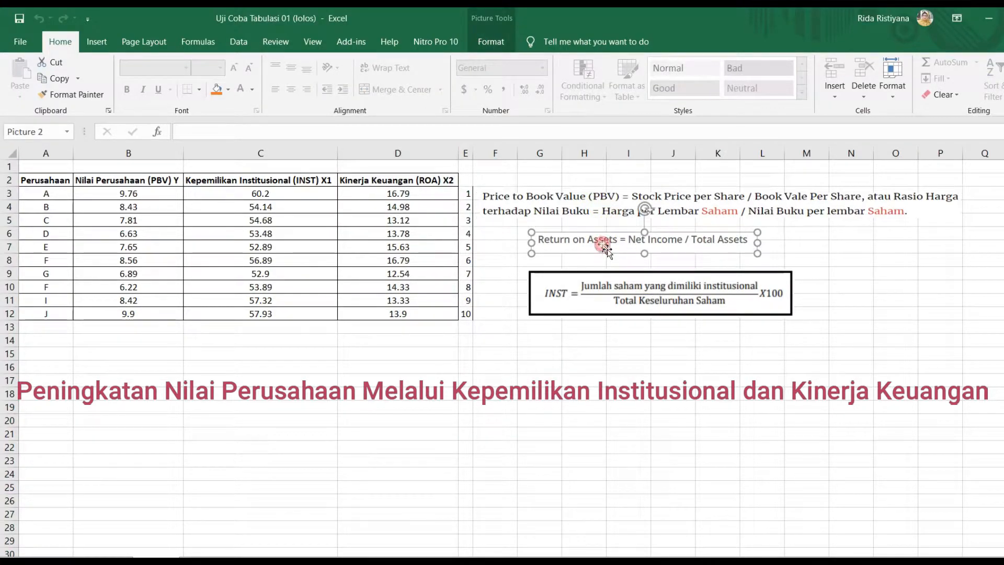
click(892, 234)
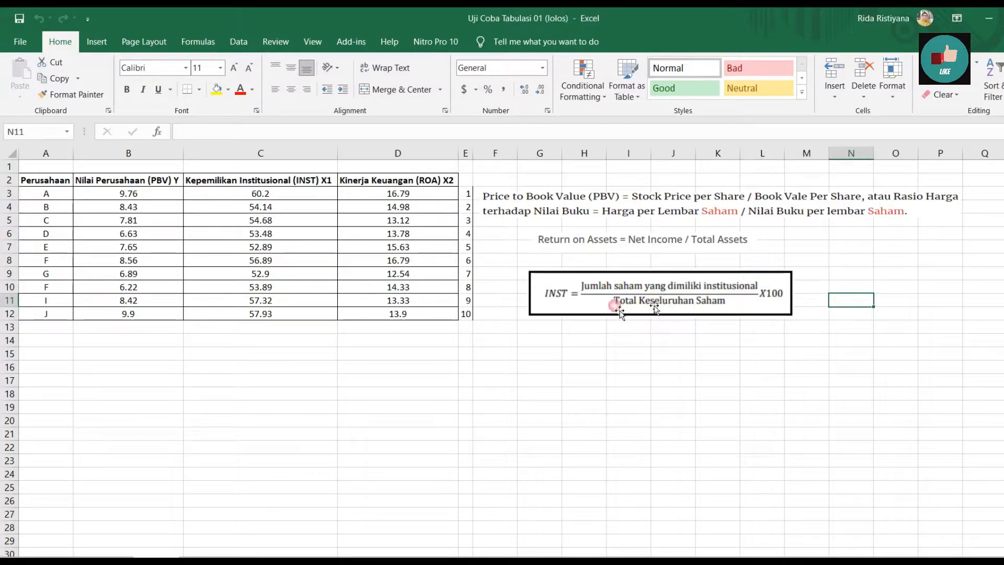
Step: Review the data values of PBV, INST and ROA for companies A to J
drag(130, 193, 134, 311)
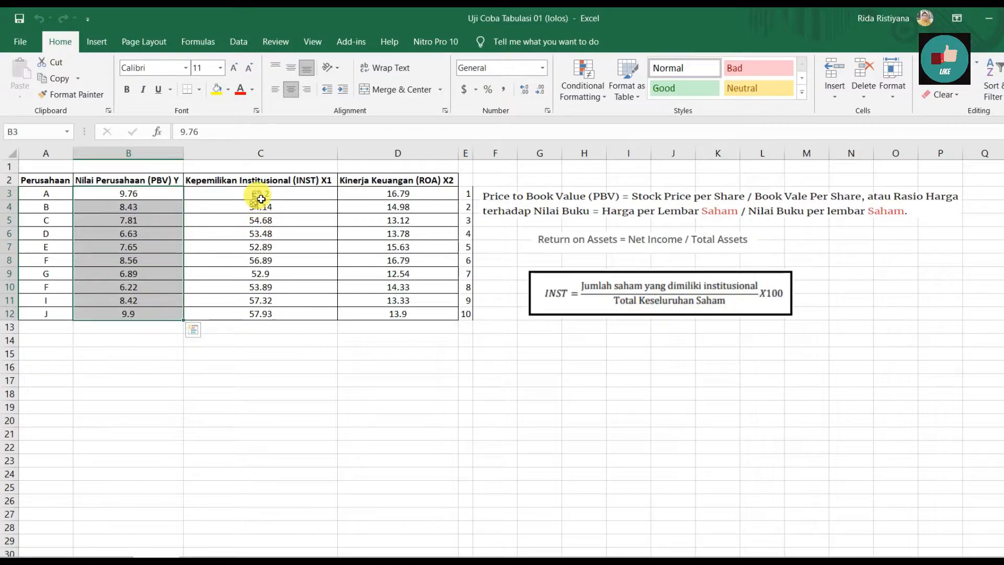
drag(260, 198, 260, 311)
drag(416, 193, 419, 315)
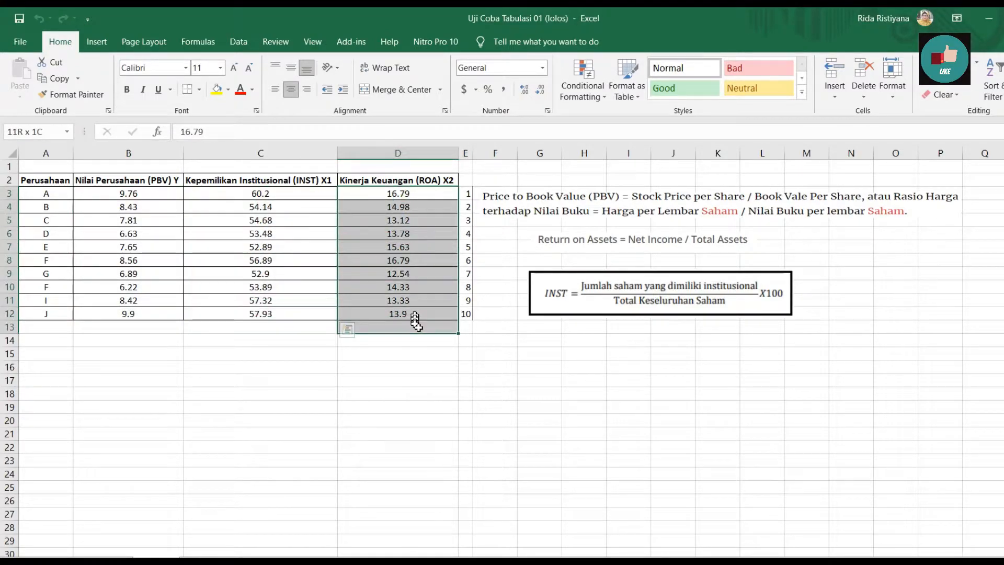
click(530, 392)
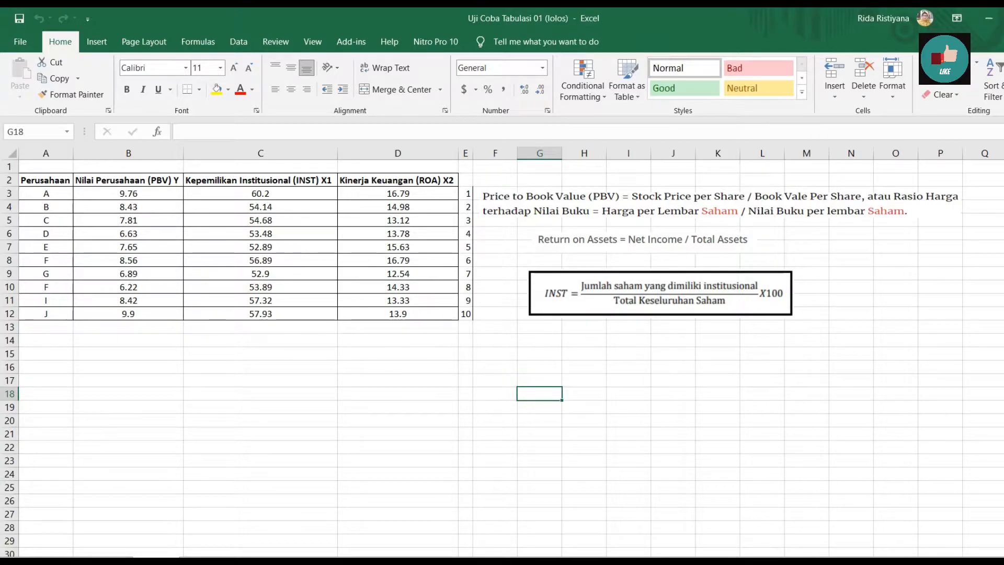
Step: Minimise the Excel workbook and the PowerPoint presentation to reach the desktop
click(989, 19)
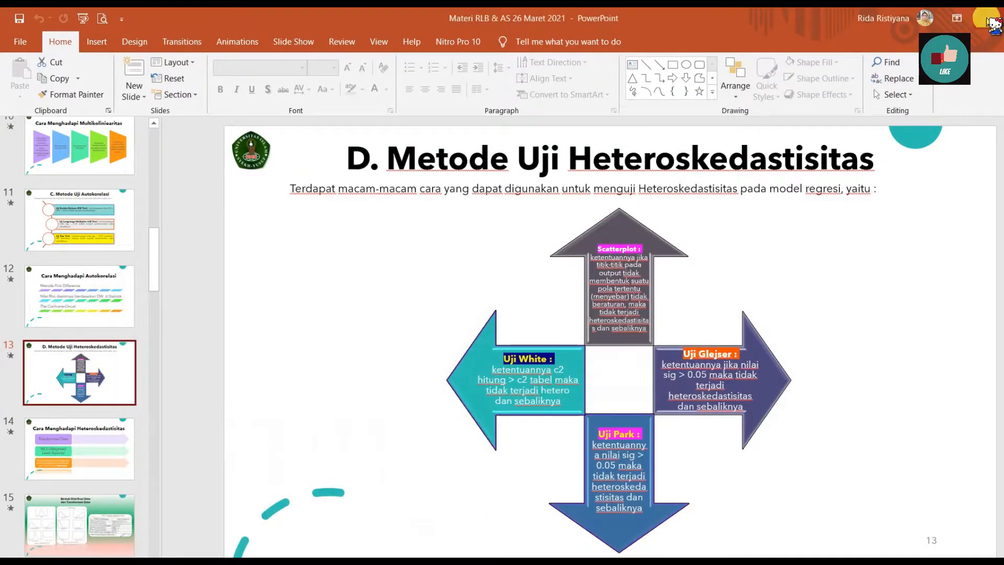
click(988, 20)
right_click(575, 64)
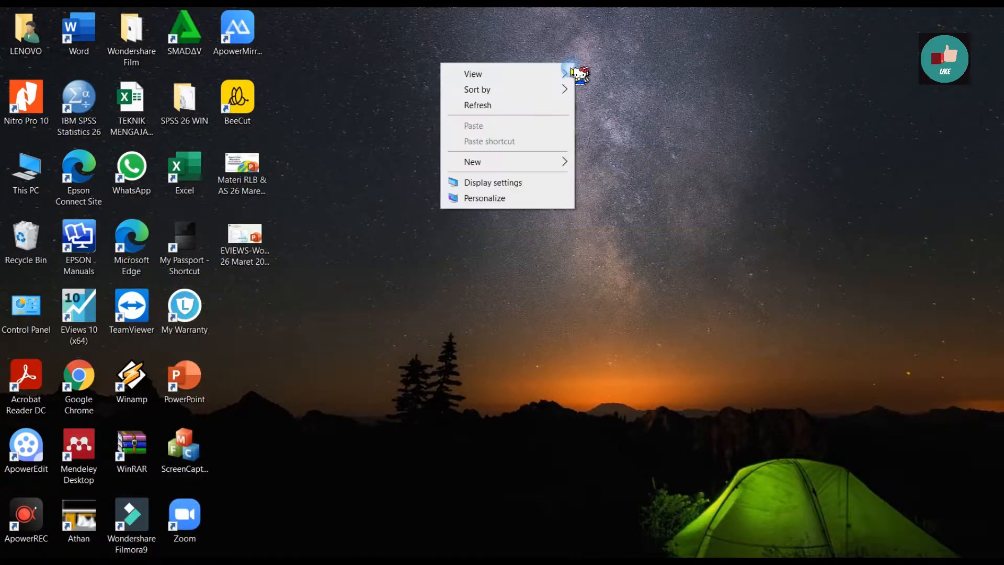
click(536, 105)
right_click(507, 74)
click(471, 117)
right_click(457, 106)
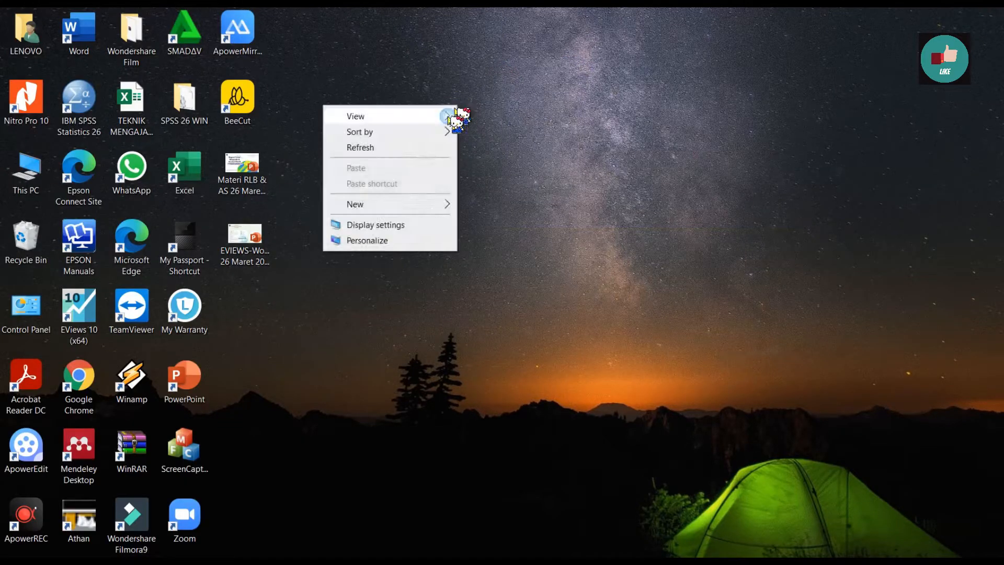
click(431, 149)
Step: Launch IBM SPSS Statistics 26 and create a new dataset from the welcome dialog
click(83, 131)
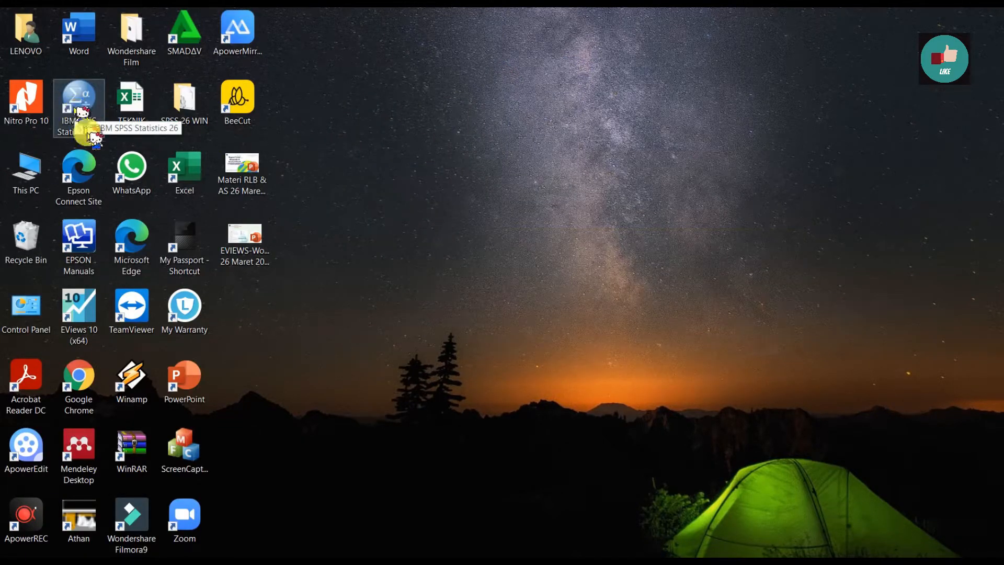
click(113, 127)
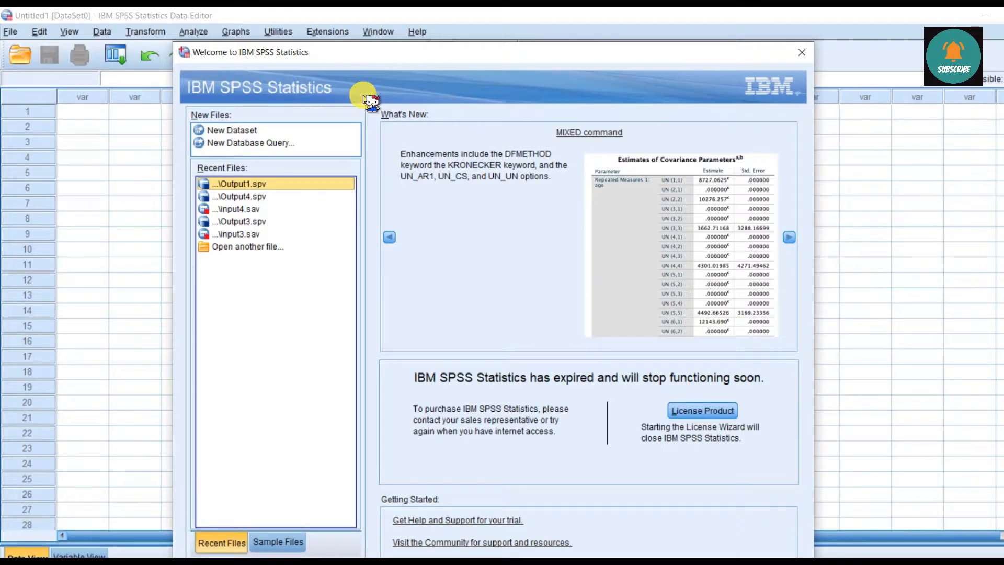
click(253, 132)
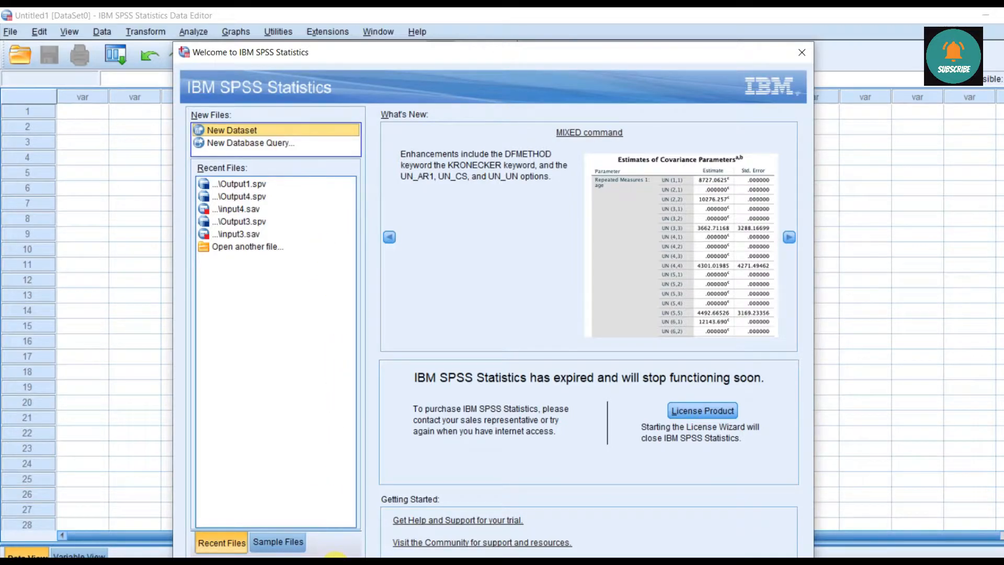
click(343, 564)
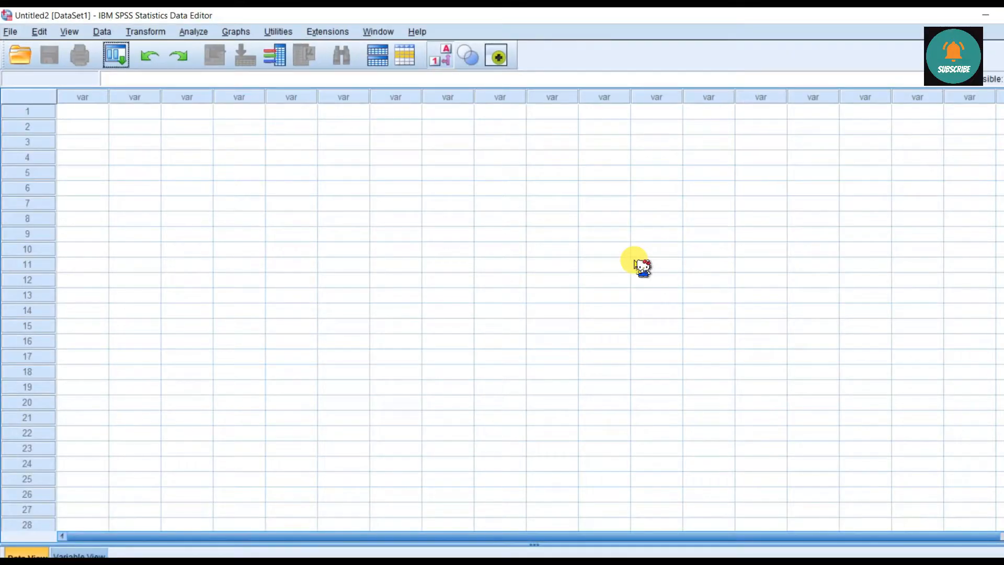
Step: Show the variable definitions of the new dataset, look at the output viewer and return to the data editor
click(239, 204)
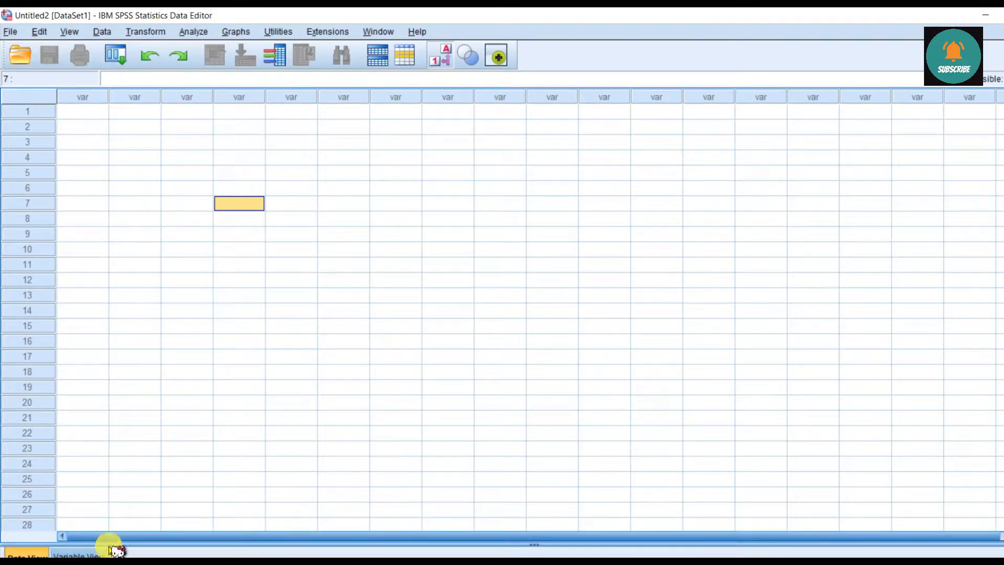
click(91, 553)
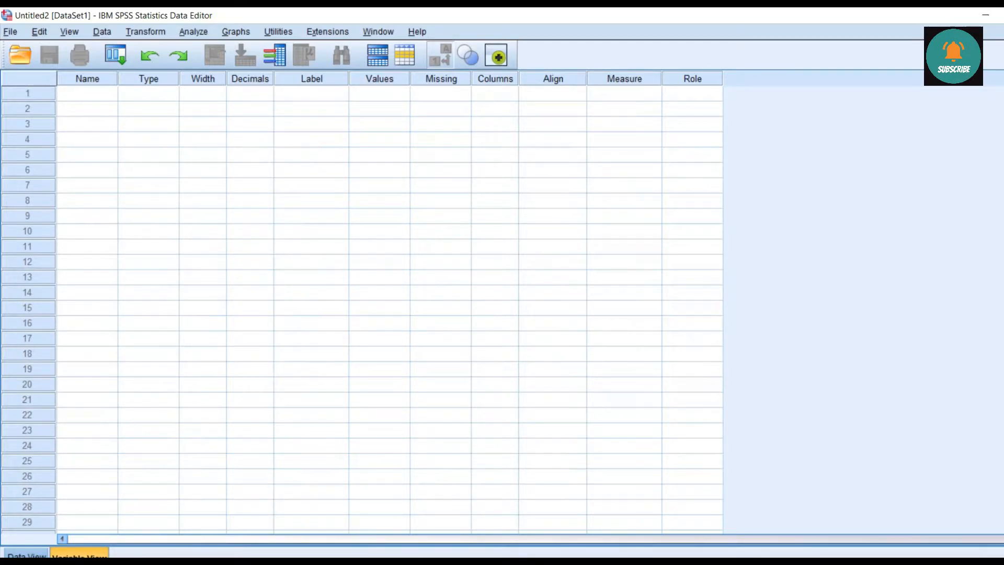
click(408, 562)
click(378, 547)
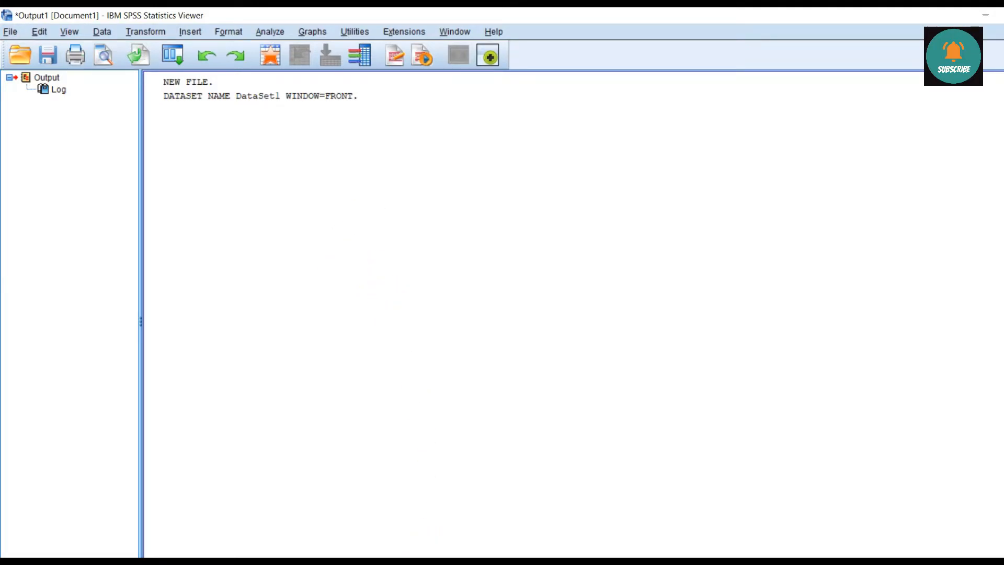
mouse_move(431, 559)
click(453, 530)
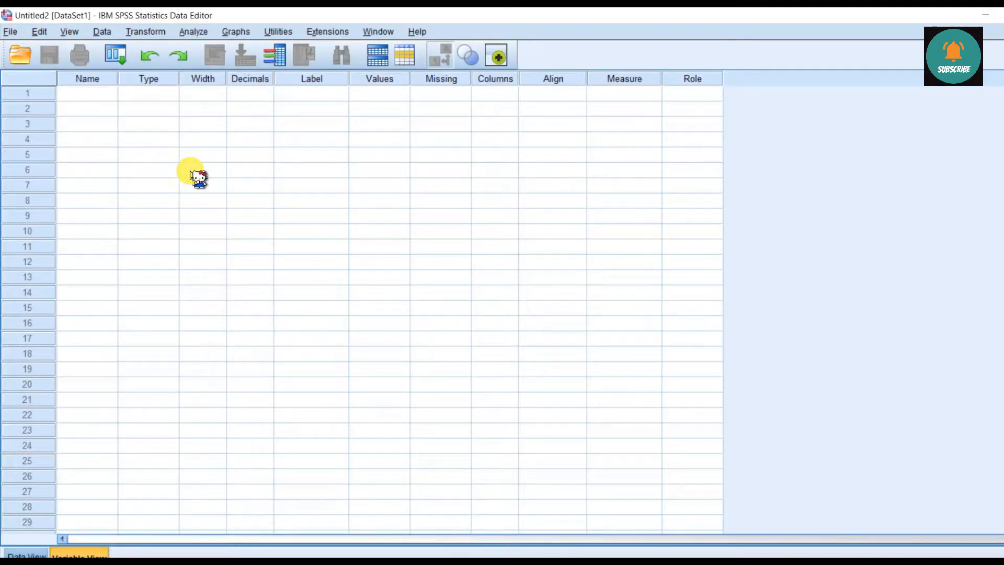
Step: Examine the Name, Type, Width and Decimals columns of the empty variable definition grid
click(149, 140)
click(88, 78)
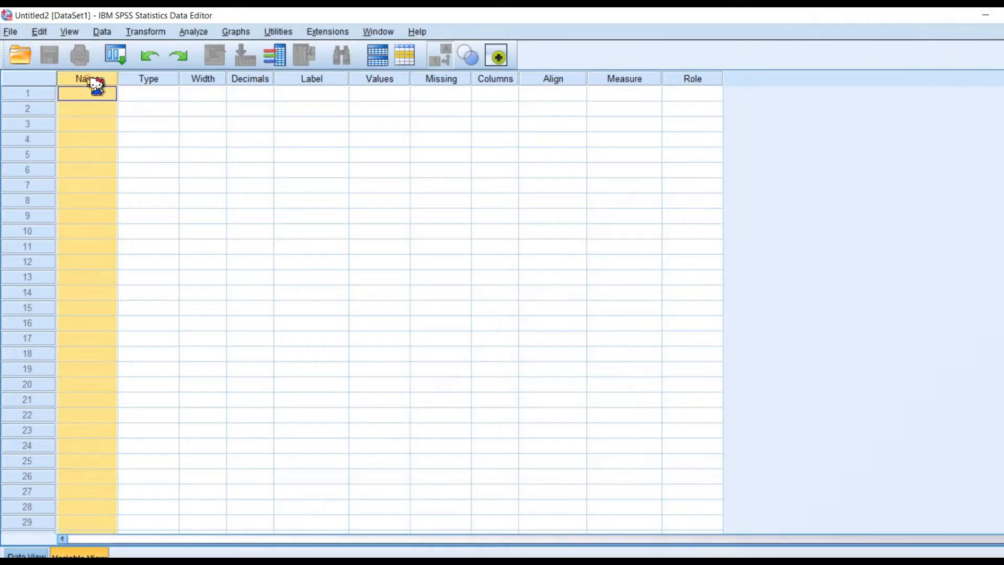
click(149, 79)
click(208, 80)
click(255, 80)
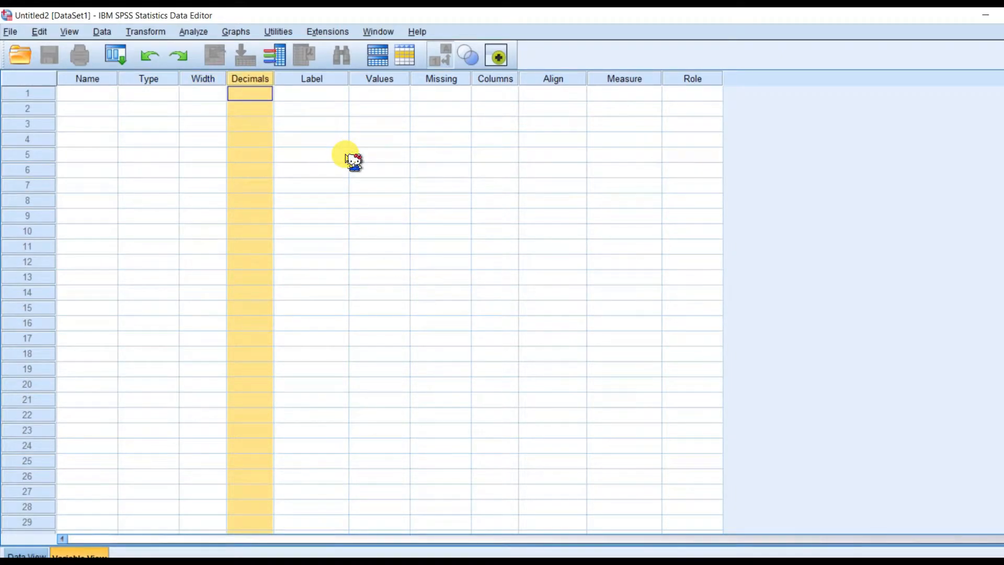
click(335, 155)
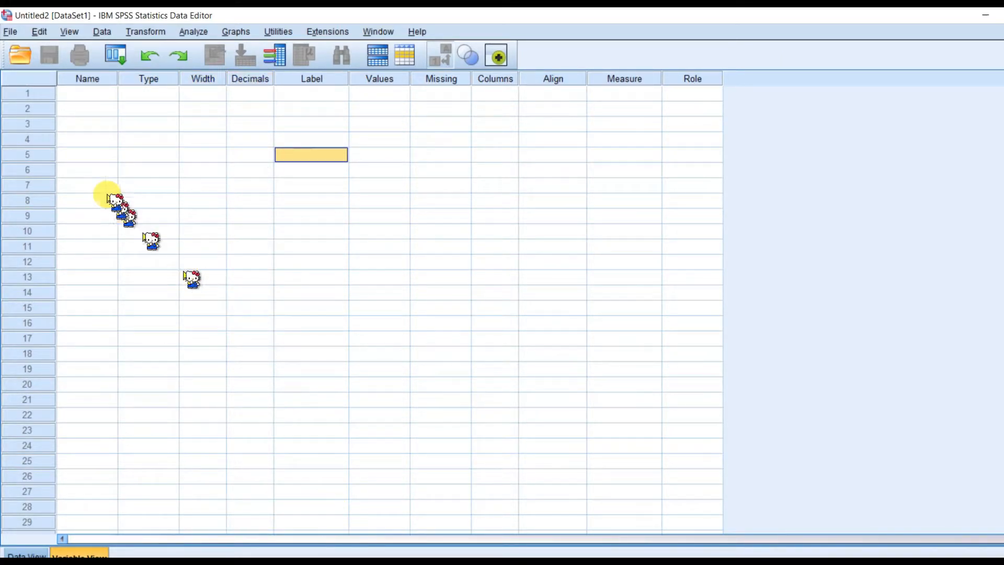
Step: Define three variables named Y, X1 and X2 in the first three rows
click(100, 101)
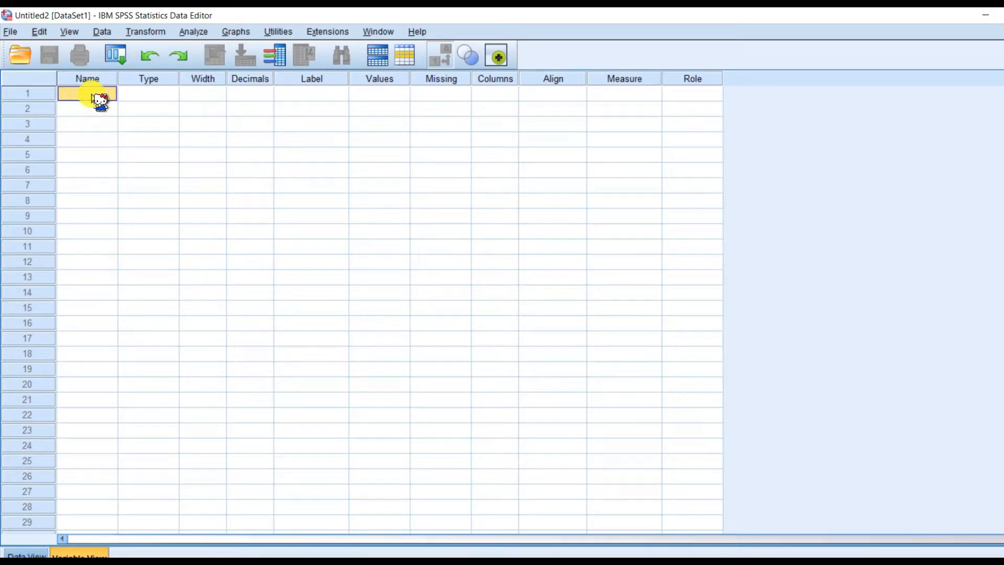
text(y)
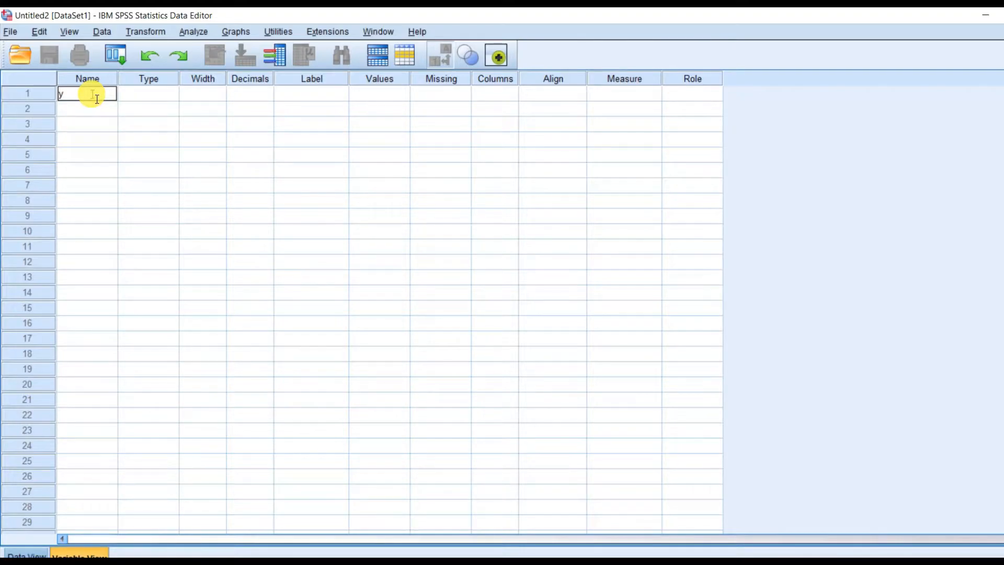
key(Caps_Lock)
text(Y)
key(Return)
text(X1)
key(Return)
text(X)
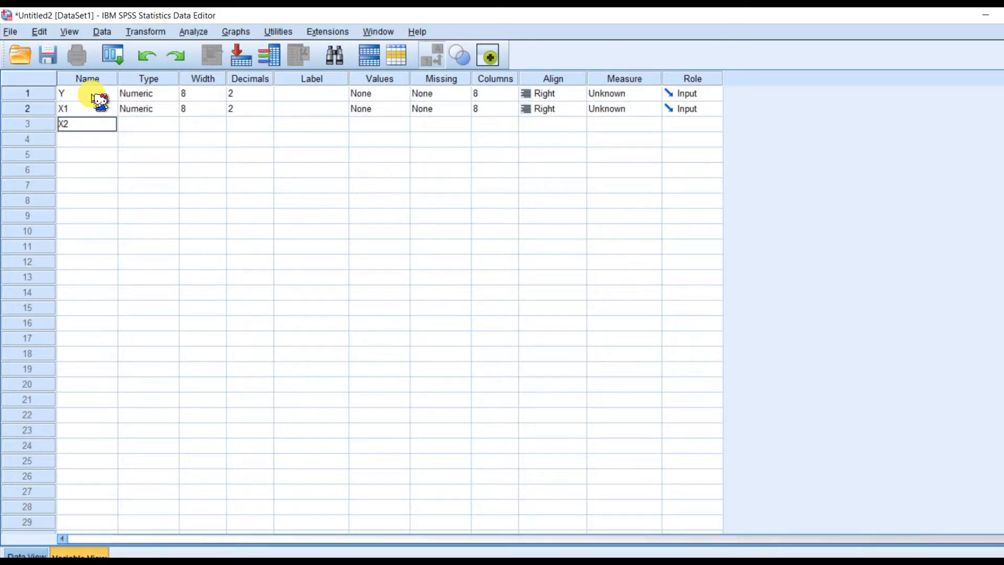
text(2)
key(Return)
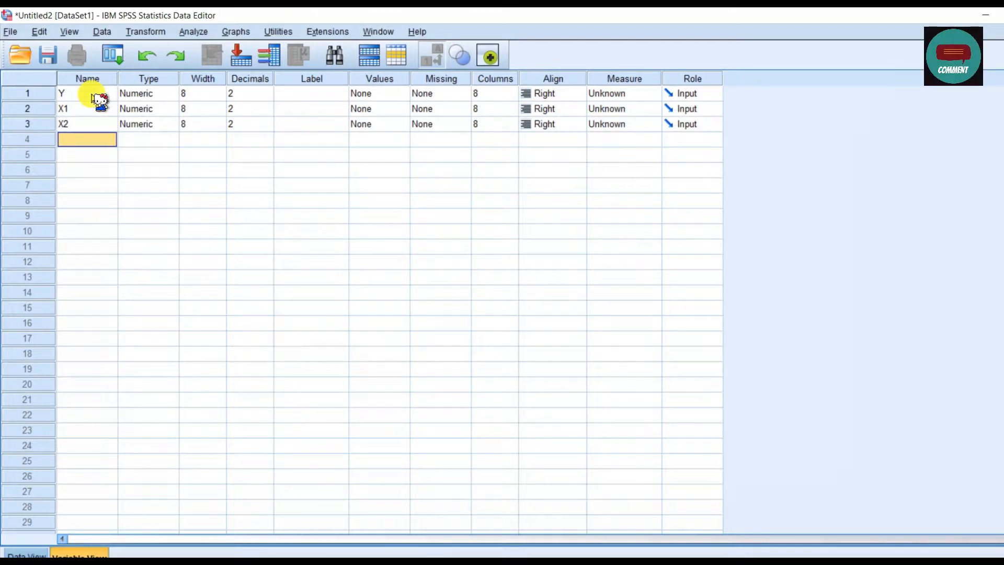
Step: Label the variables Y, X1 and X2 as PBV, INST and ROA respectively
click(313, 96)
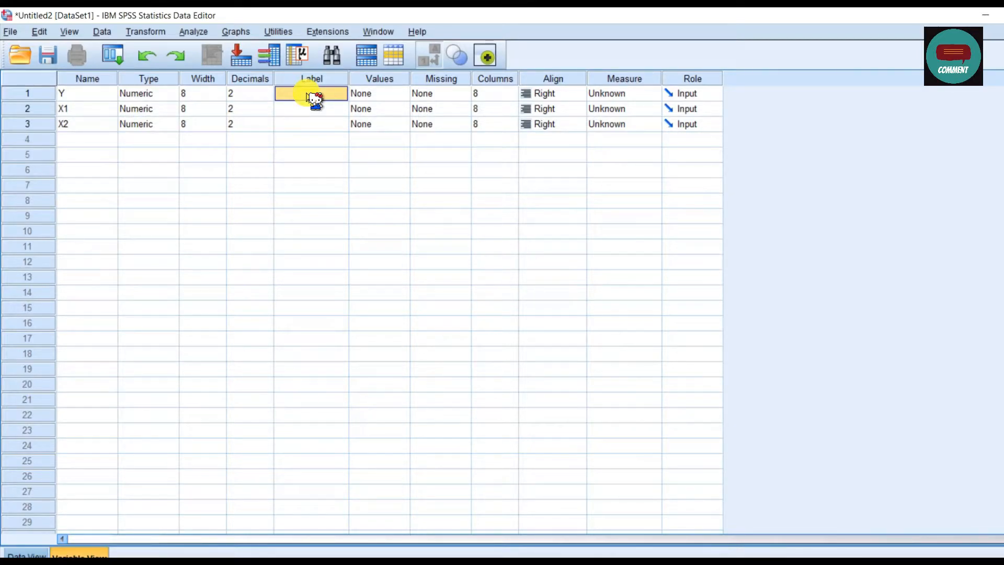
text(PBV)
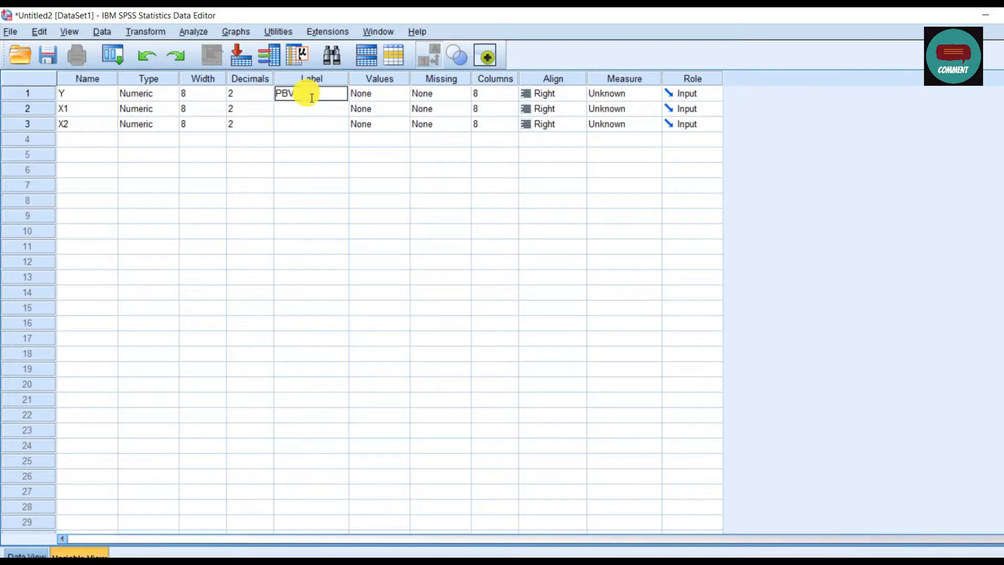
key(Return)
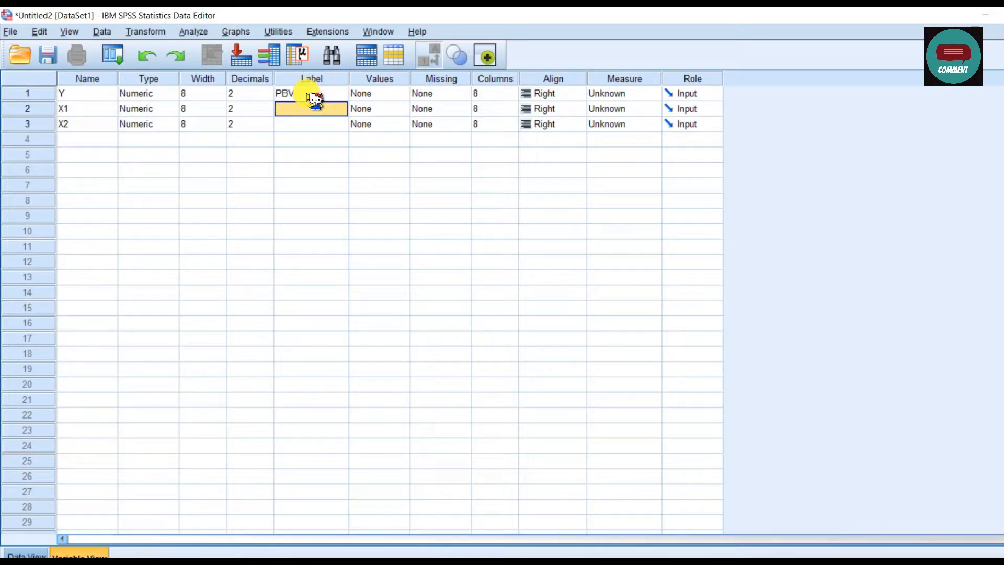
text(INST)
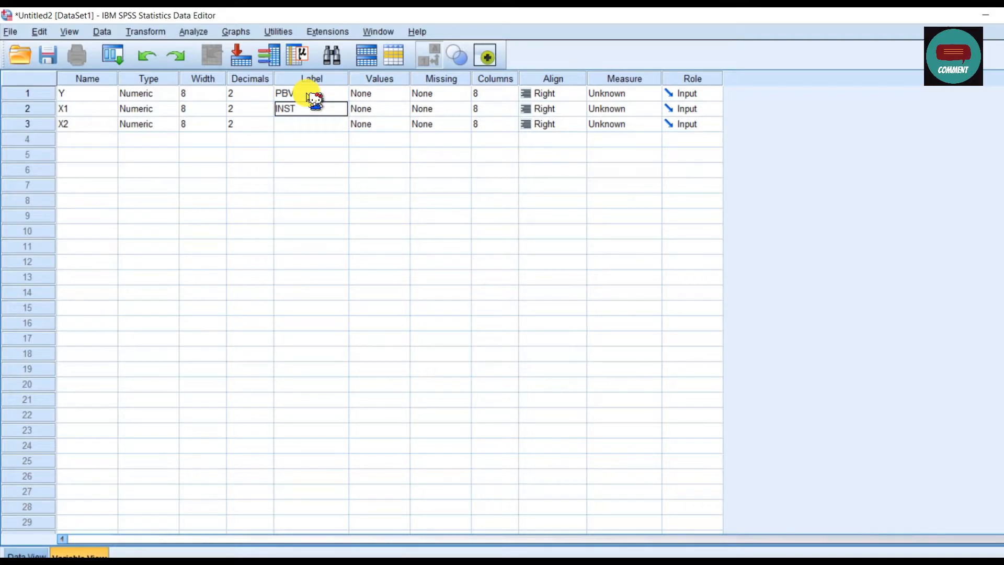
key(Return)
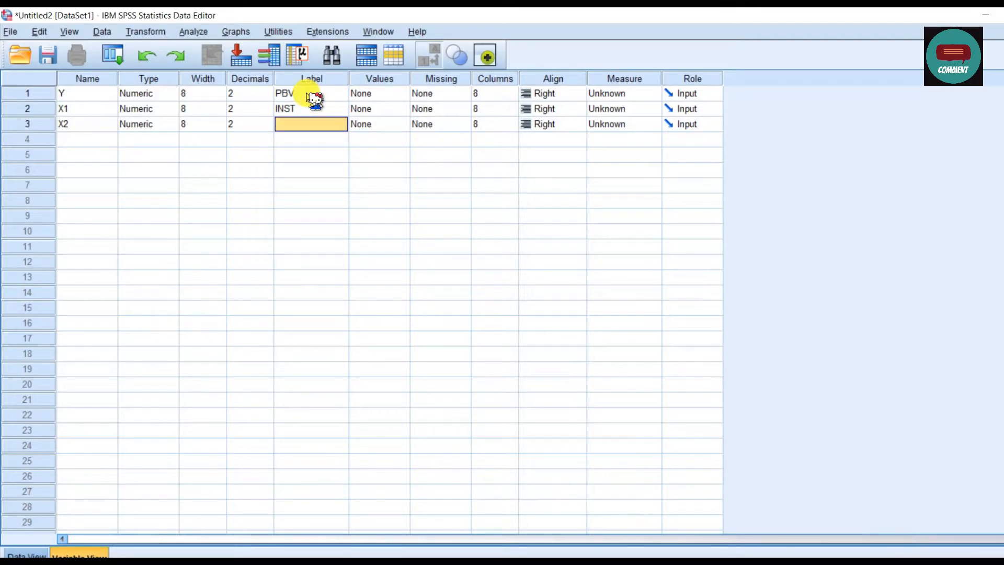
text(ROA)
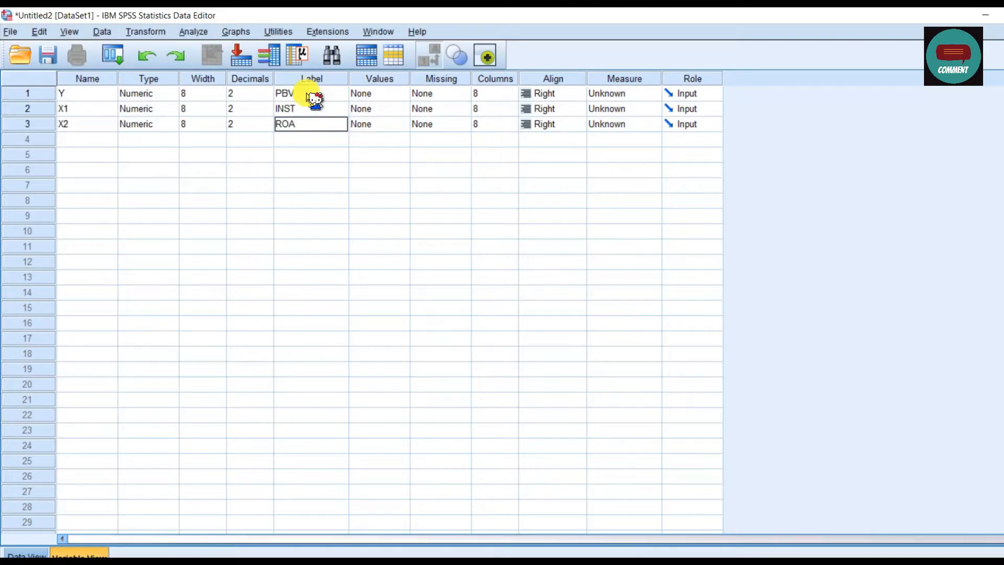
key(Return)
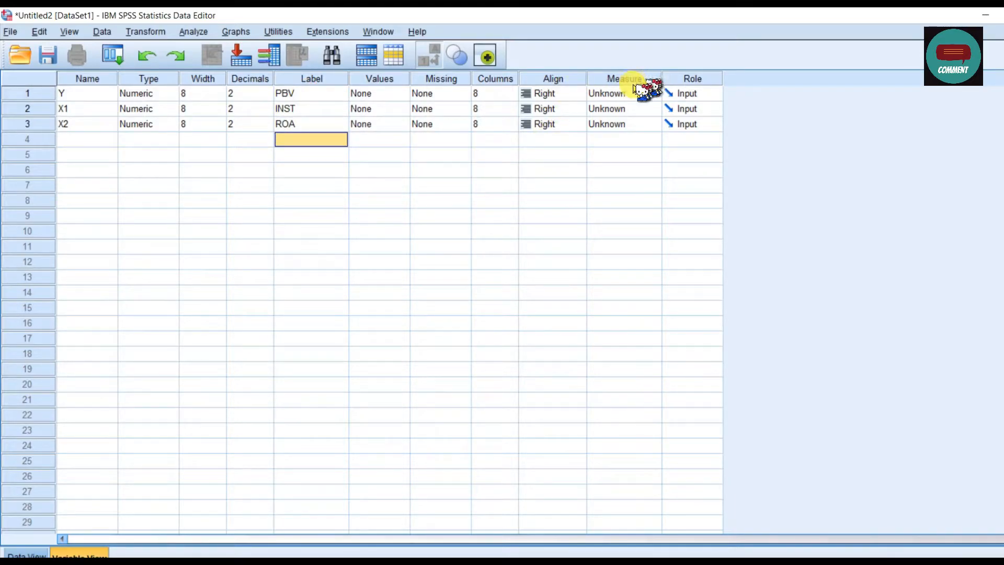
Step: Set the measurement level of Y, X1 and X2 to Scale
click(631, 94)
click(644, 108)
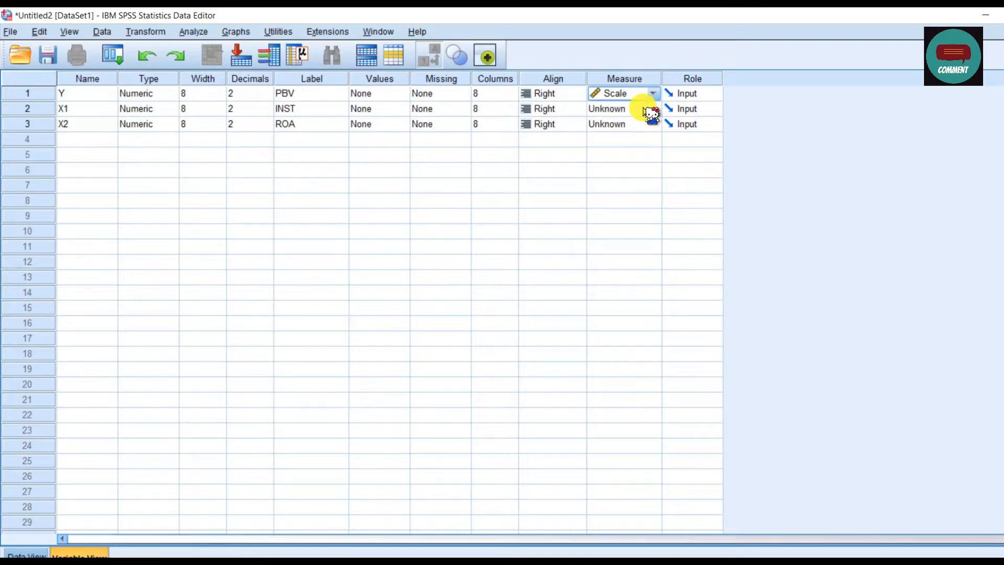
click(640, 109)
click(641, 124)
click(641, 125)
click(641, 139)
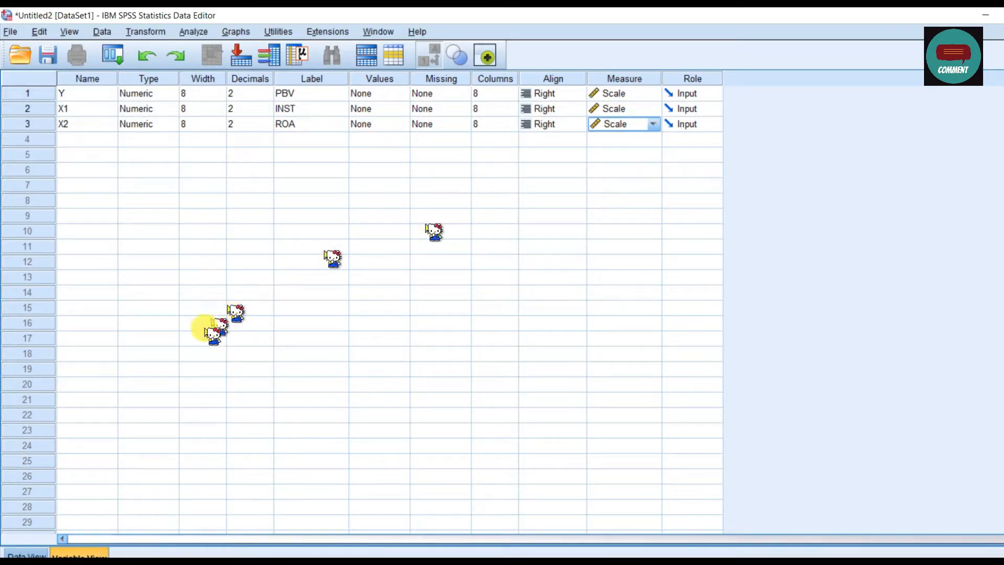
Step: Show the dataset's data grid, switch to the Excel workbook and copy the PBV, INST and ROA values in B3:D12
click(28, 553)
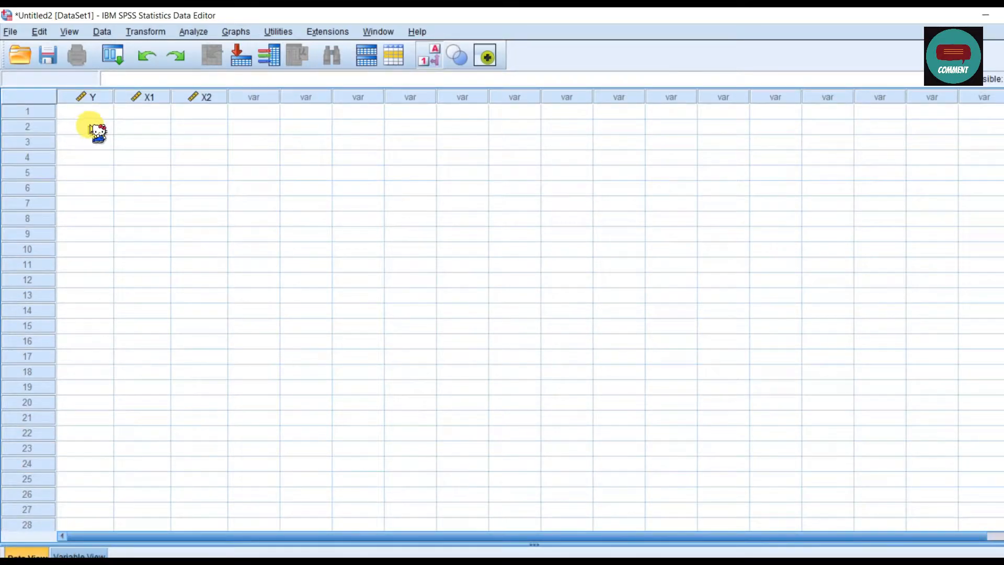
key(alt+Tab)
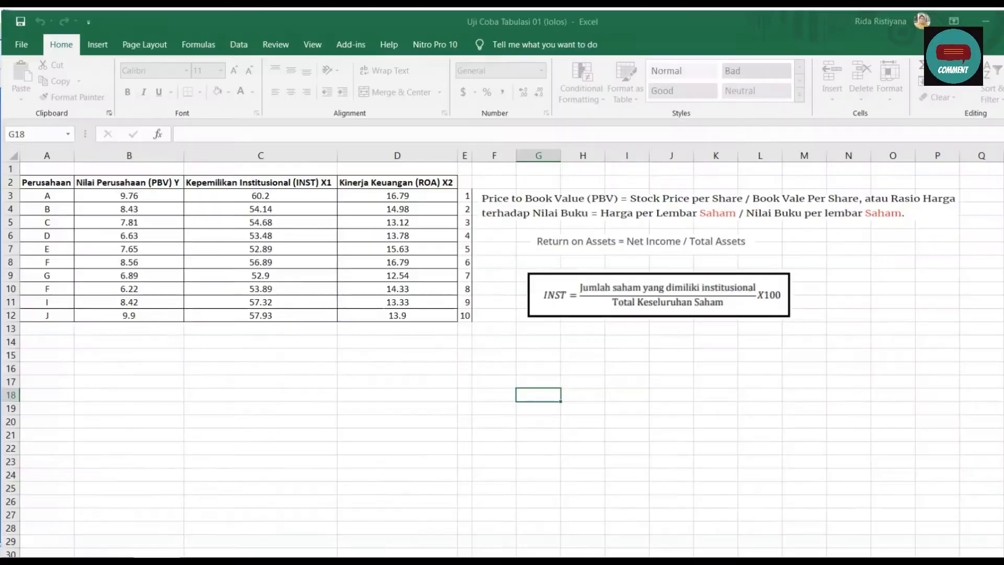
click(359, 420)
mouse_move(128, 193)
mouse_down()
mouse_move(359, 276)
mouse_move(393, 311)
mouse_up()
key(ctrl+c)
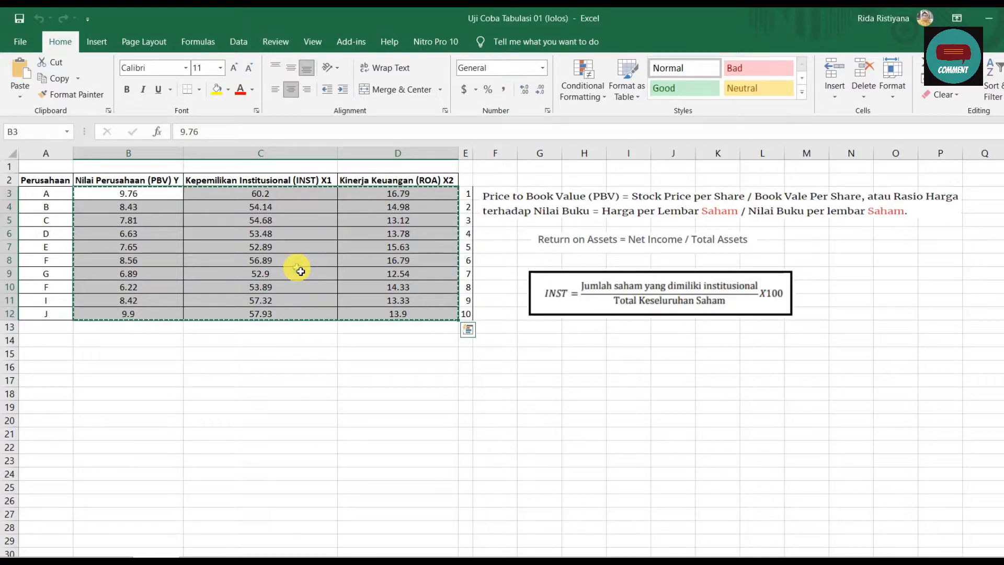
Step: Switch back to the SPSS data editor and paste the copied values starting at row 1 of variable Y
click(408, 561)
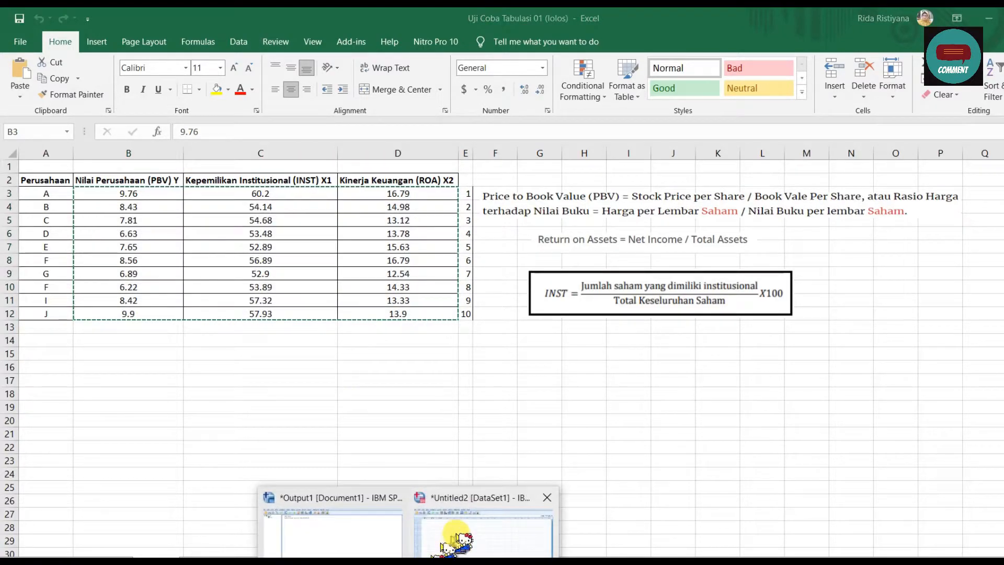
click(455, 531)
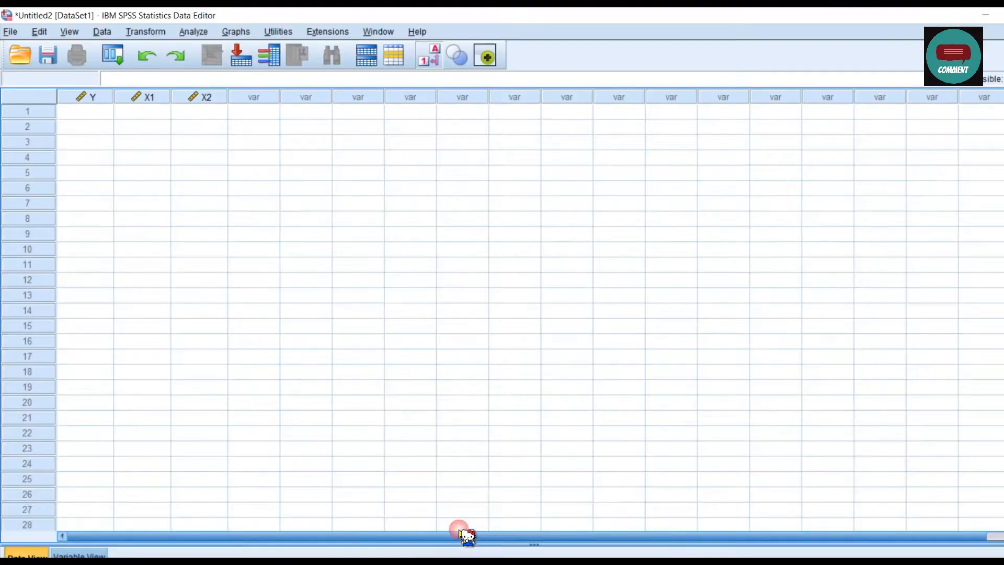
click(97, 114)
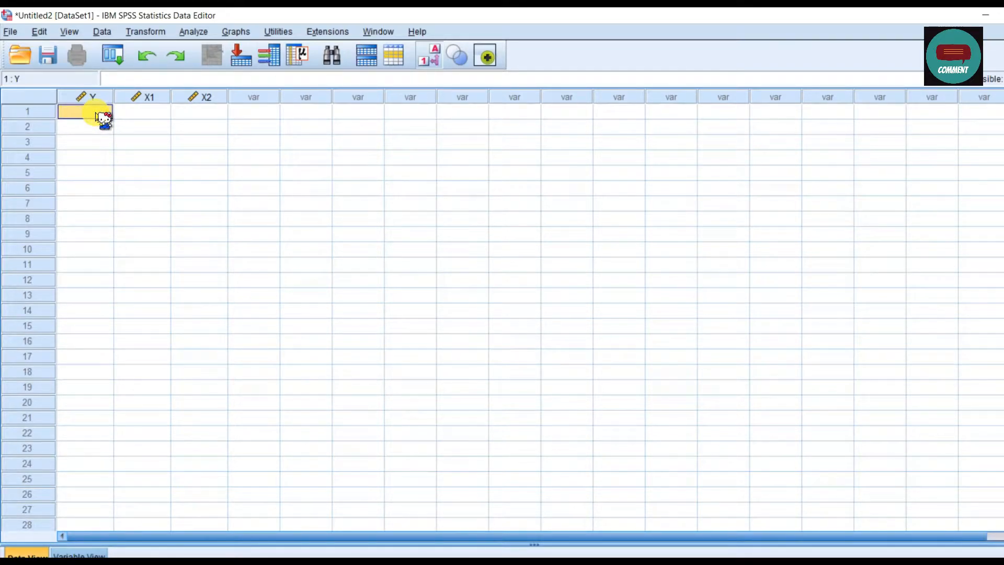
key(ctrl+v)
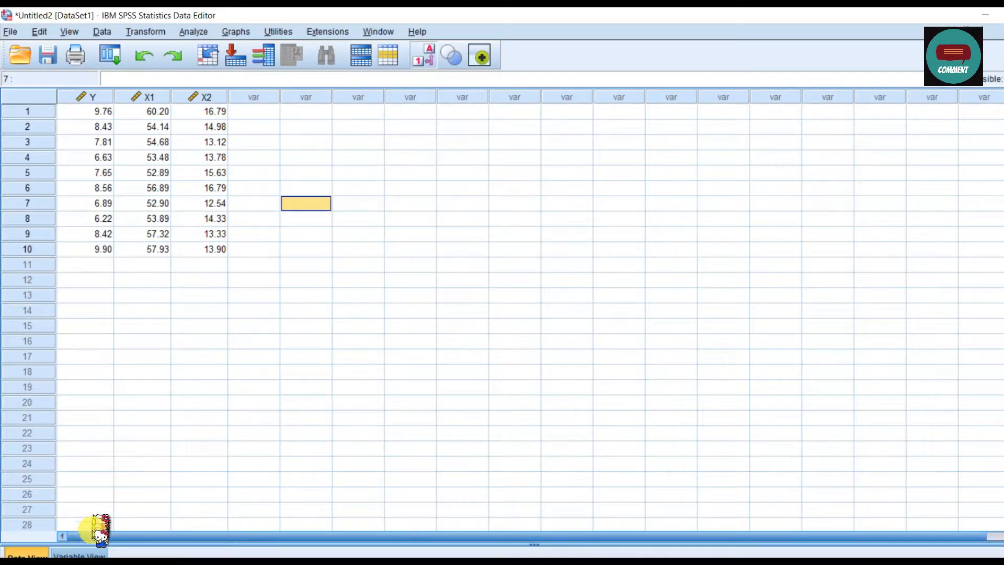
Step: Show the variable definitions, then switch to PowerPoint and examine the normality test description on slide 6, "Jenis Uji Asumsi Klasik"
click(80, 553)
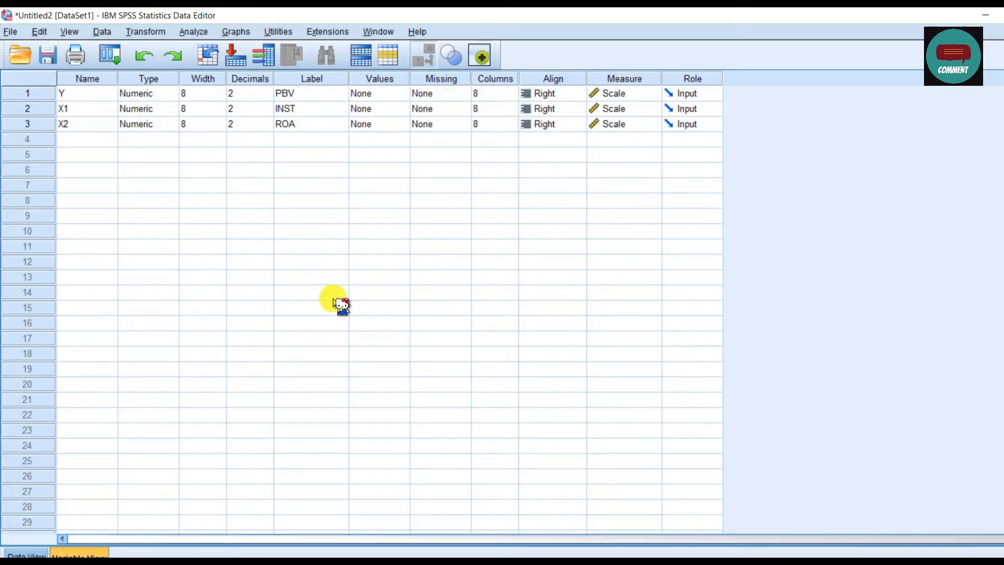
key(alt+Tab)
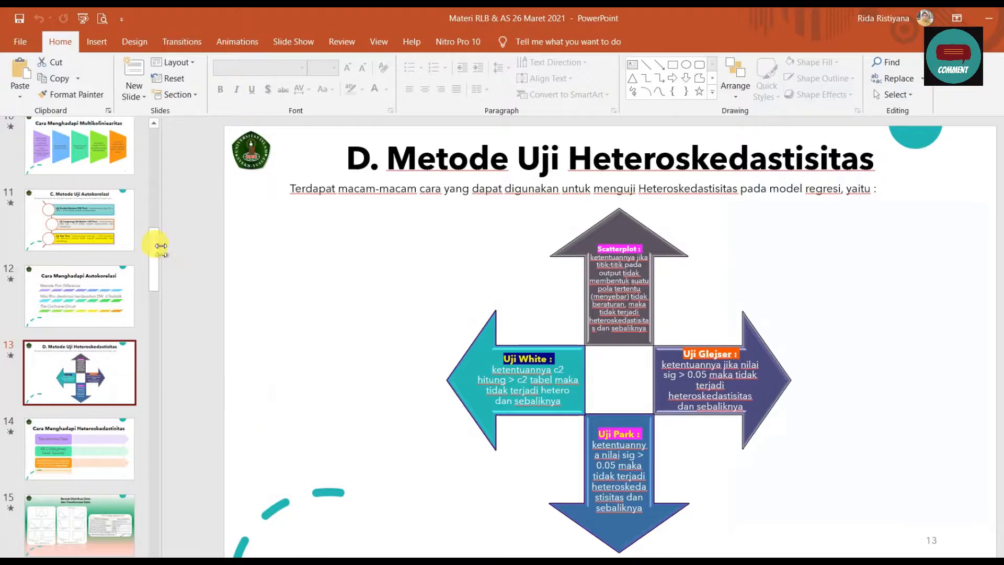
drag(157, 242, 156, 219)
scroll(155, 219, up, 10)
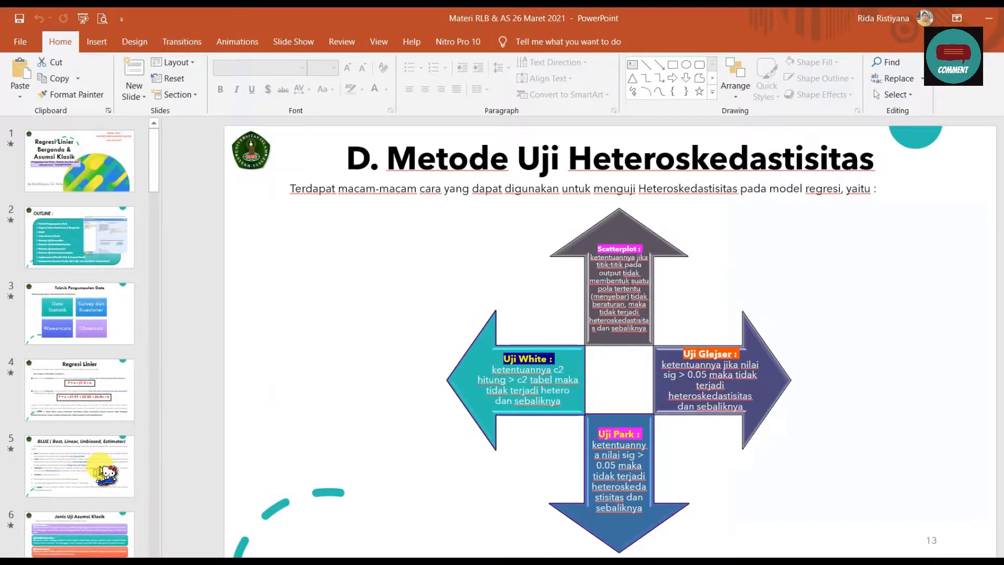
scroll(105, 474, down, 1)
click(105, 470)
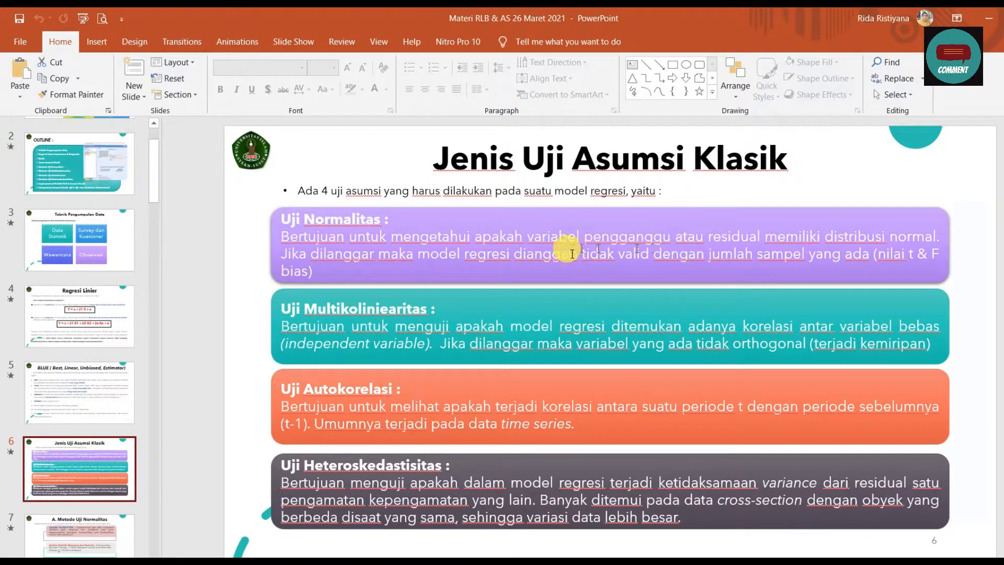
drag(527, 238, 768, 245)
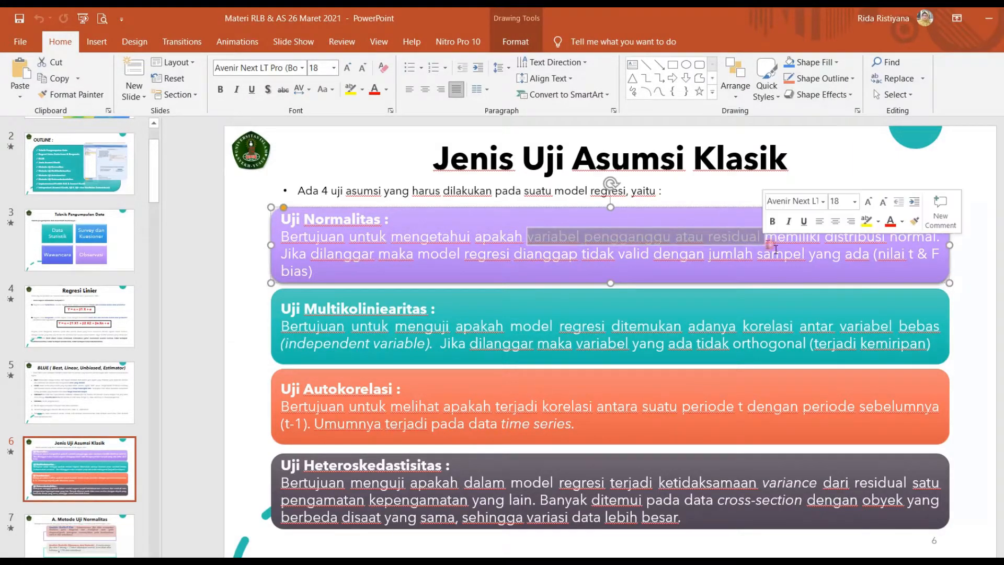
click(842, 254)
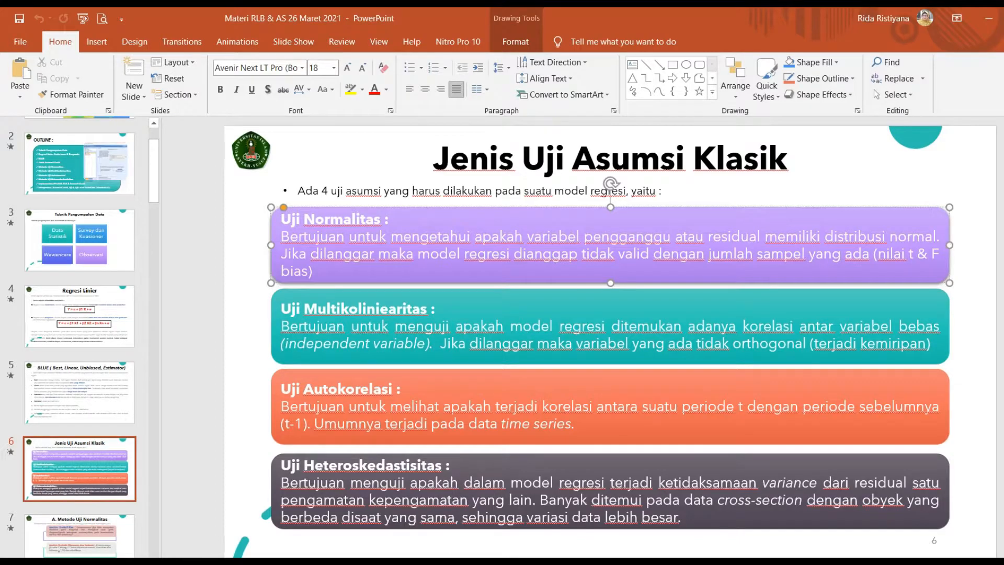
Step: Return to the SPSS data editor and set up a Linear Regression with PBV as dependent and INST and ROA as independent variables
click(455, 541)
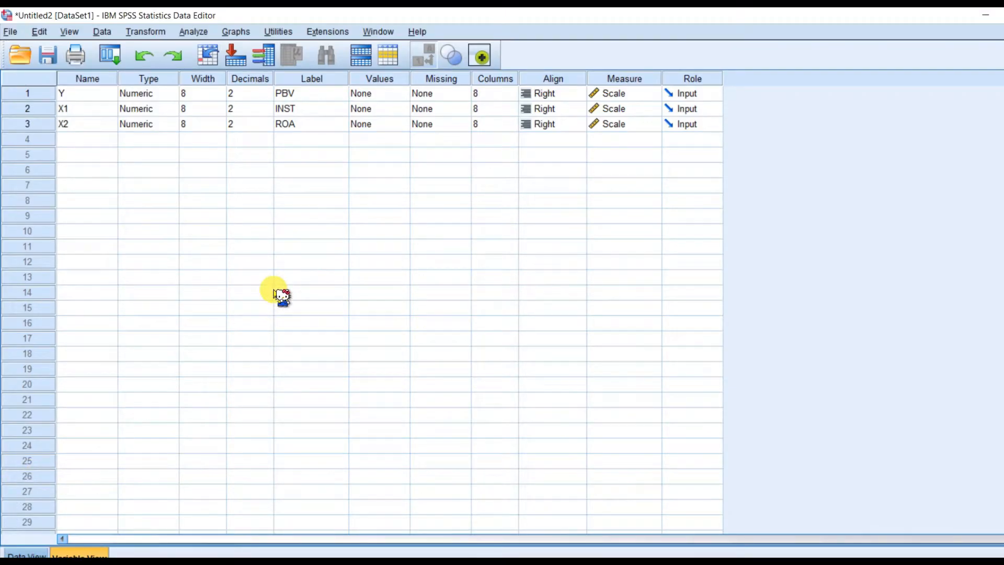
click(195, 33)
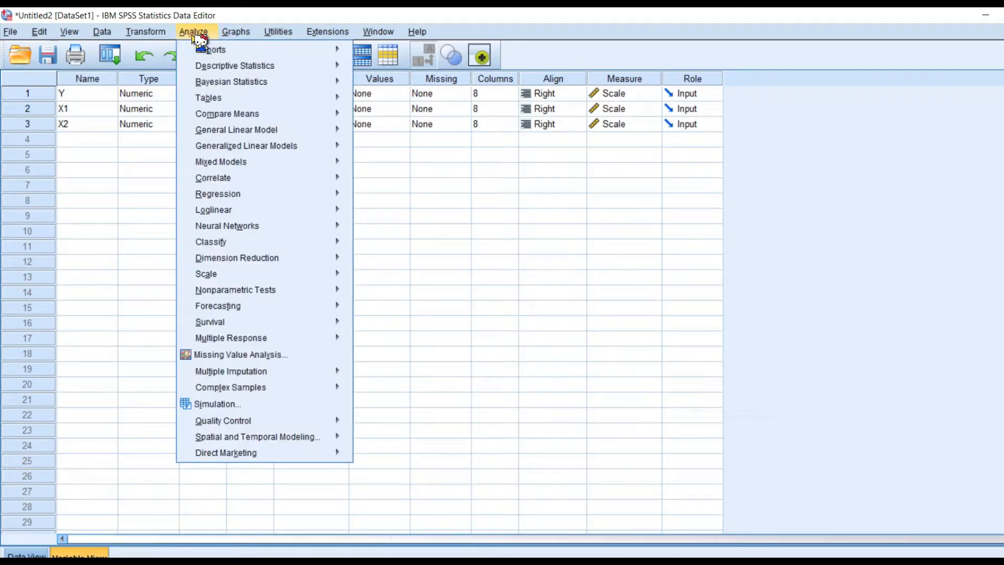
mouse_move(253, 195)
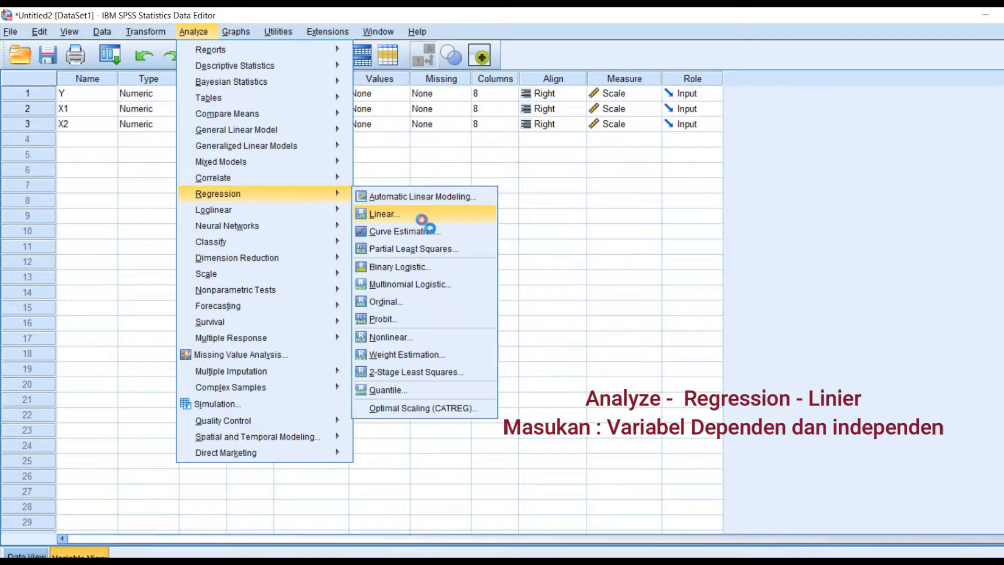
click(425, 218)
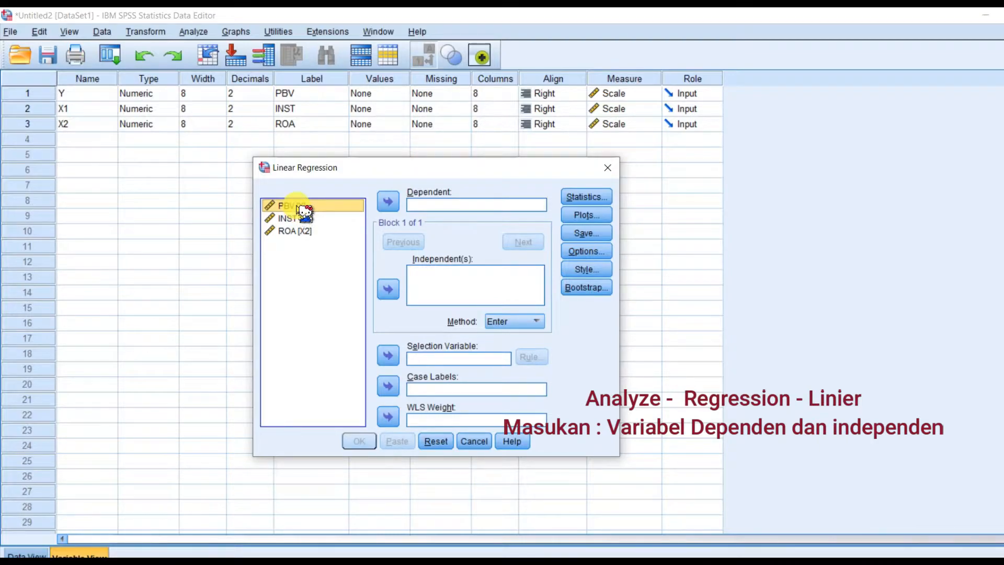
click(387, 202)
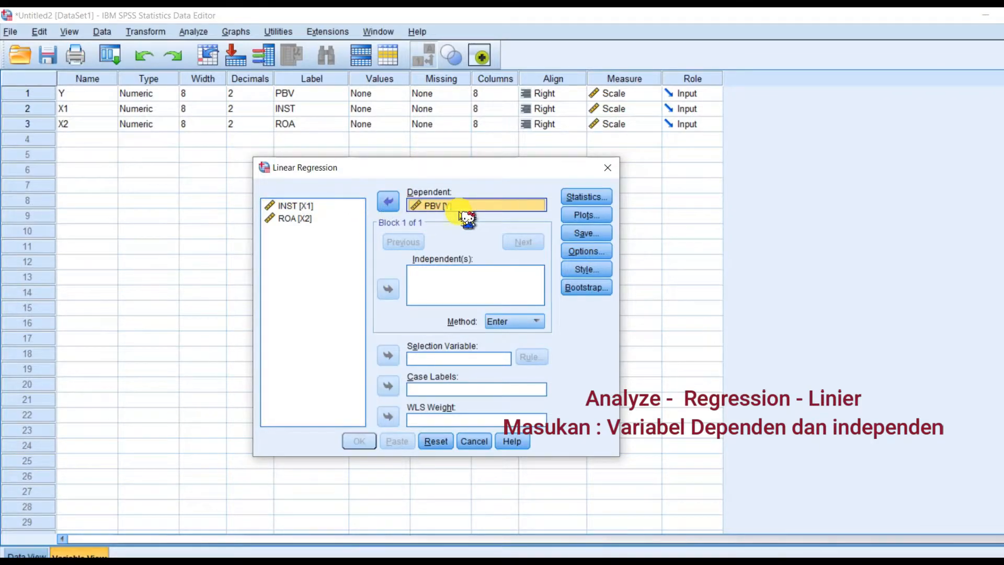
click(301, 207)
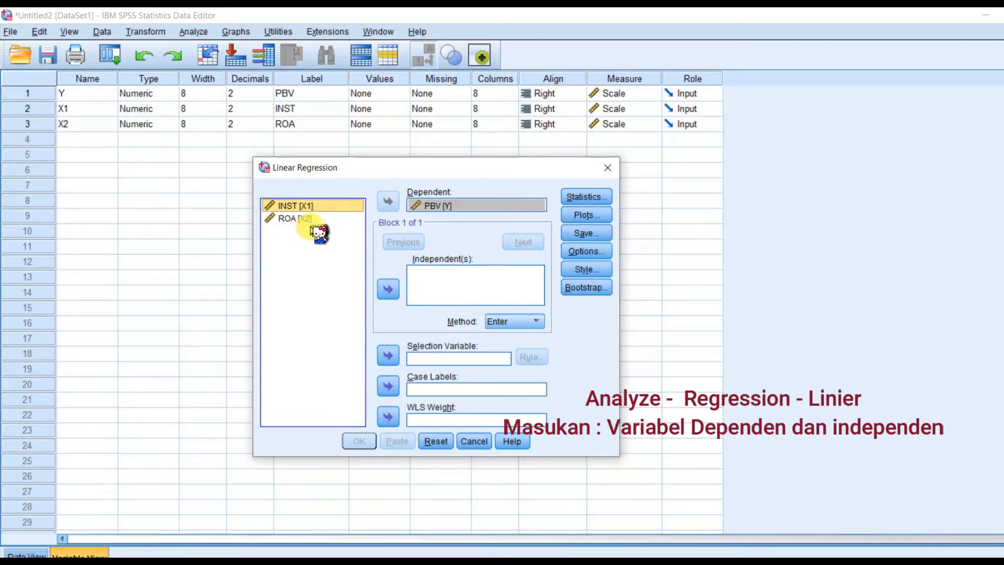
shift+click(306, 219)
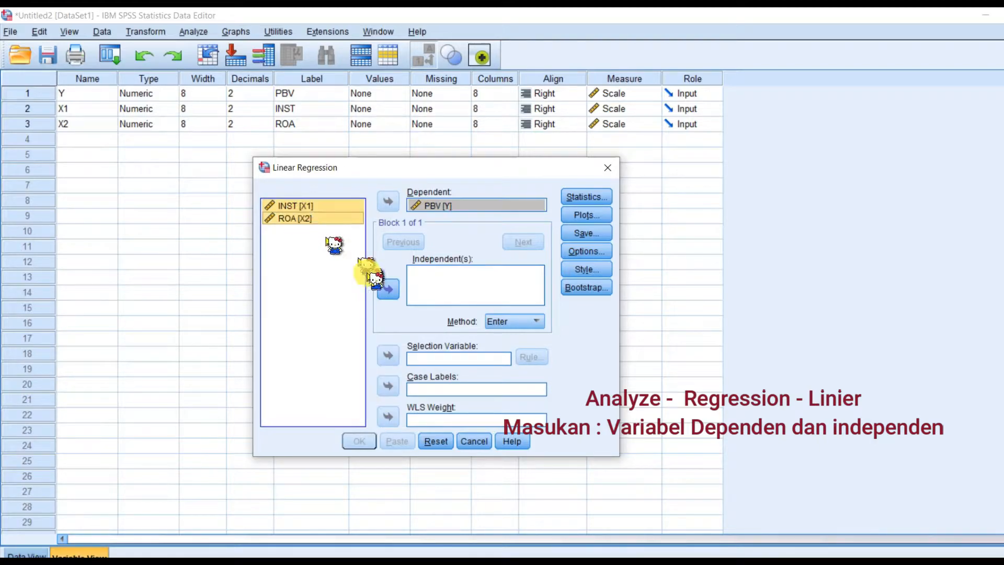
click(387, 289)
Step: Add covariance matrix, collinearity diagnostics, Durbin-Watson and casewise diagnostics to the regression statistics
click(586, 197)
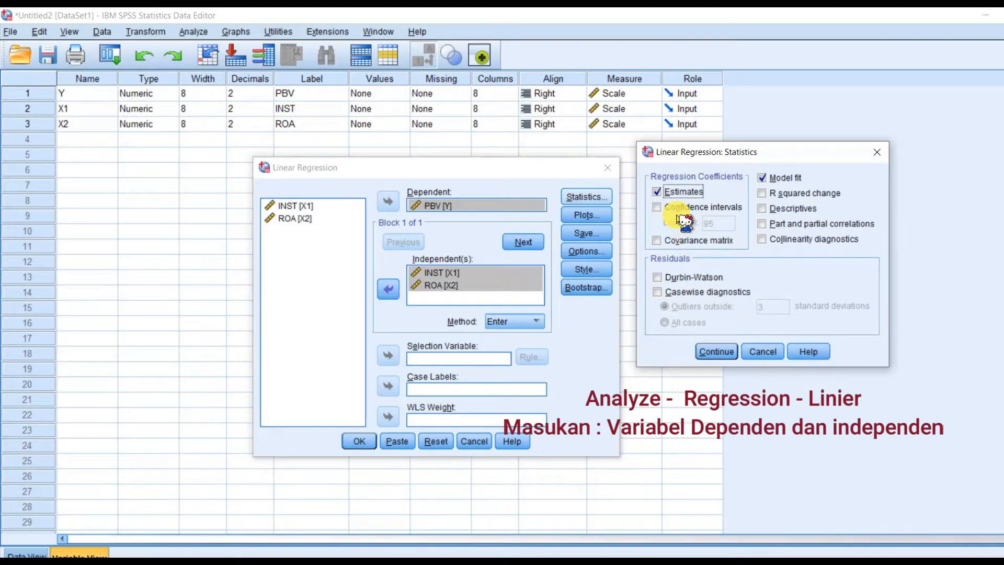
click(704, 244)
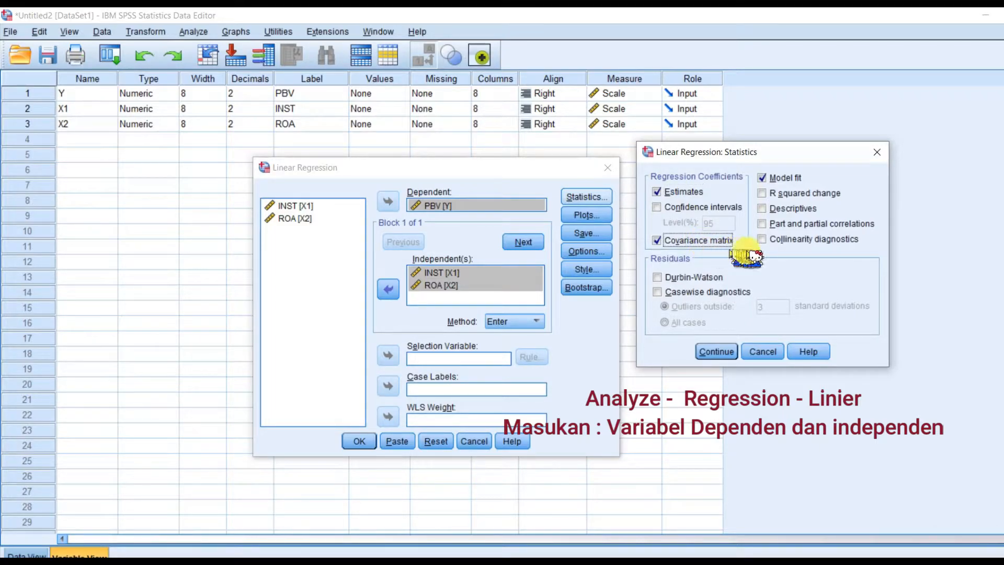
click(779, 241)
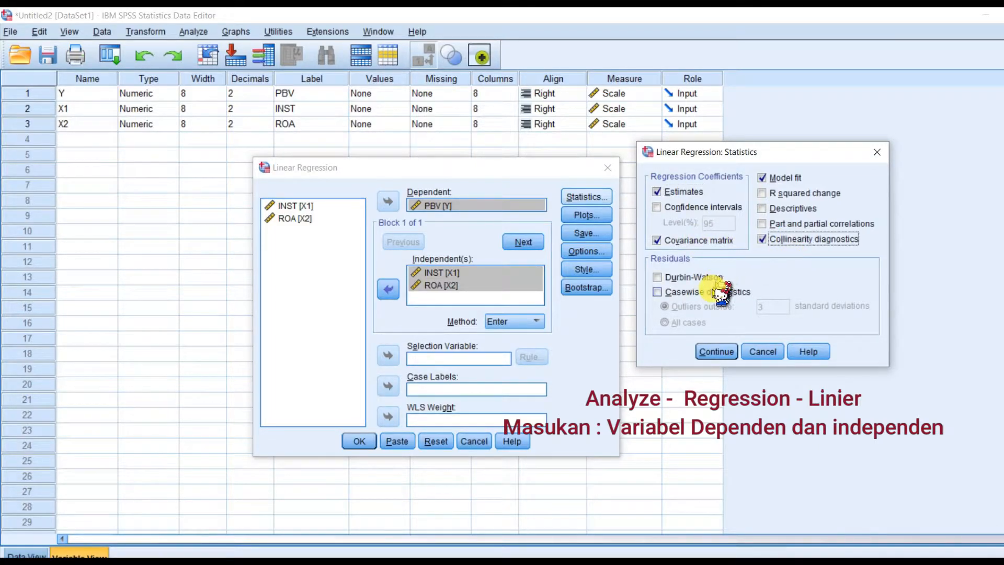
click(699, 278)
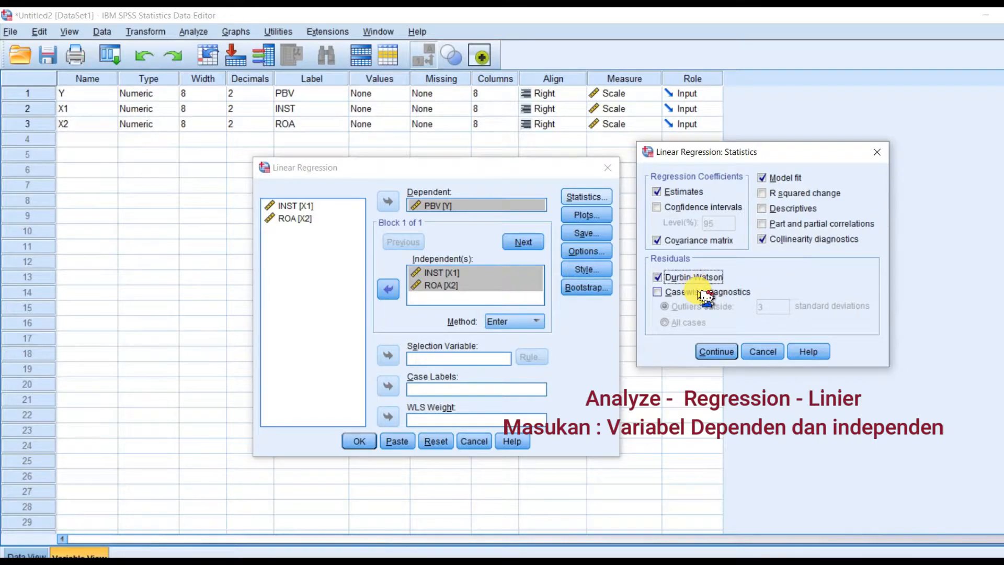
click(702, 292)
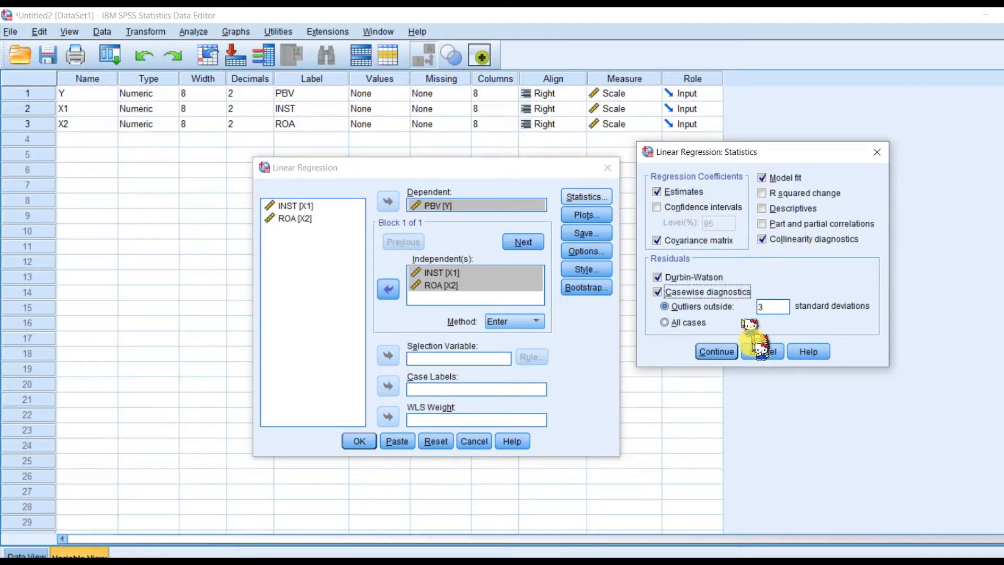
click(715, 351)
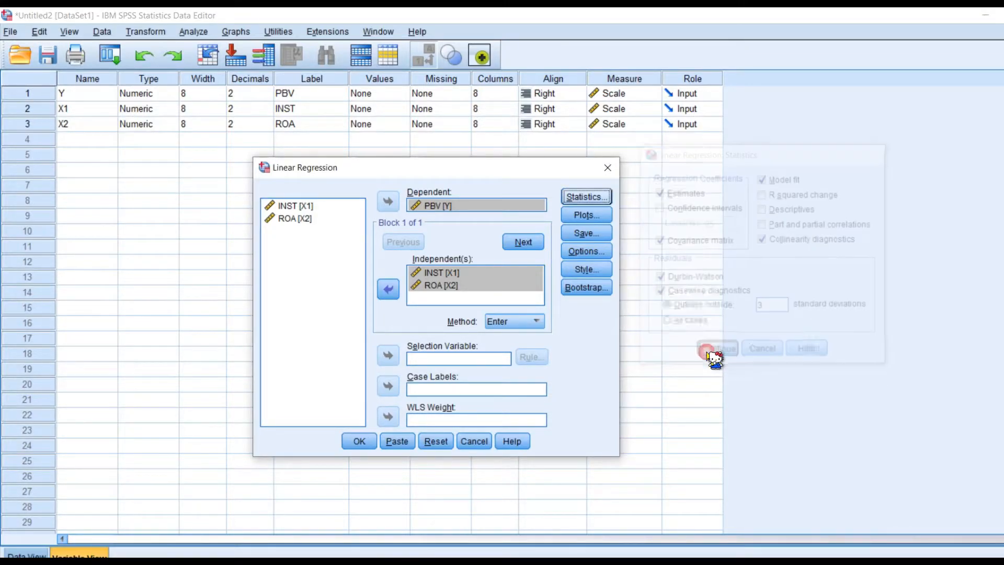
Step: Set the regression plots to a scatterplot with *SRESID as Y and *ZPRED as X, plus histogram and normal probability plot
click(586, 215)
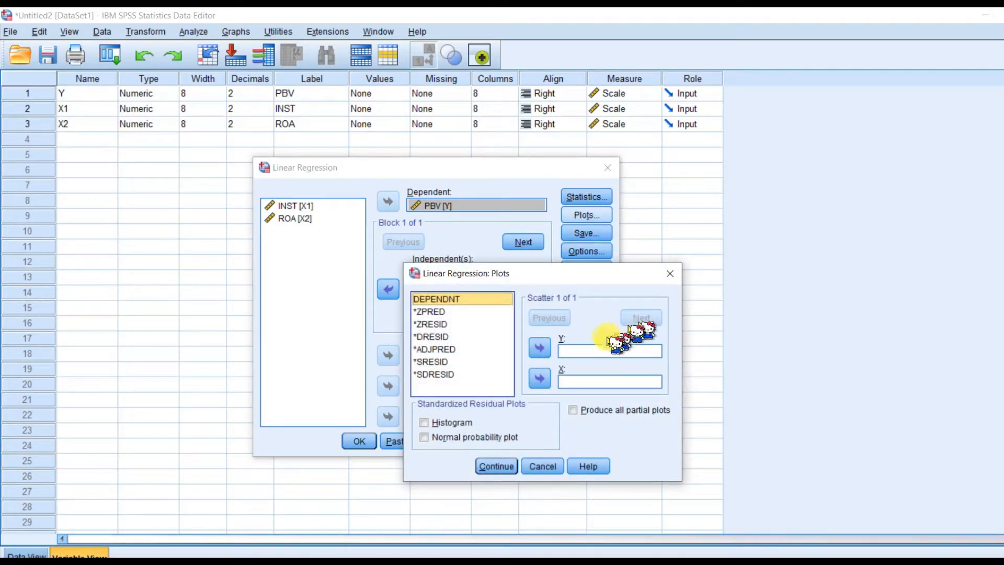
drag(553, 273, 781, 173)
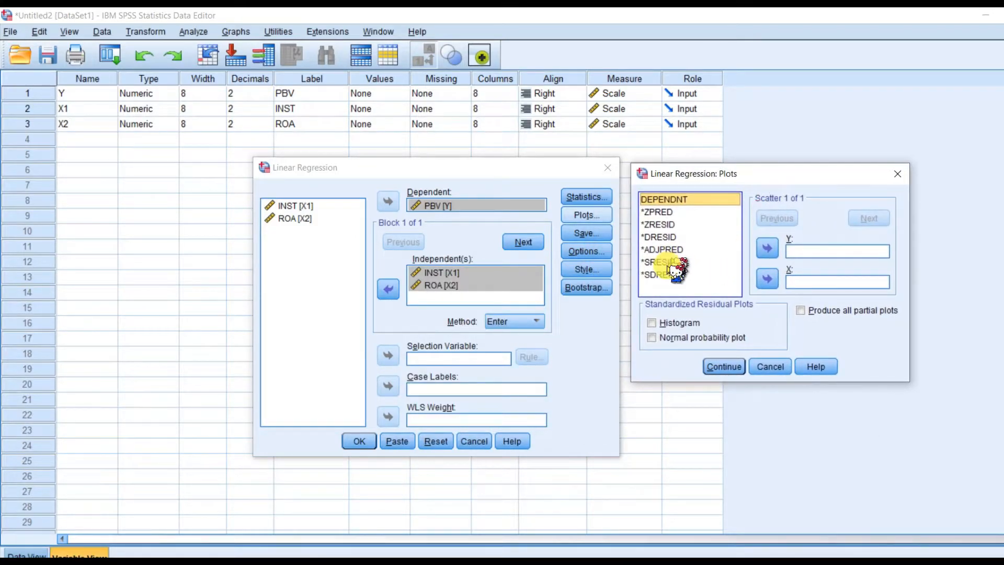
click(668, 263)
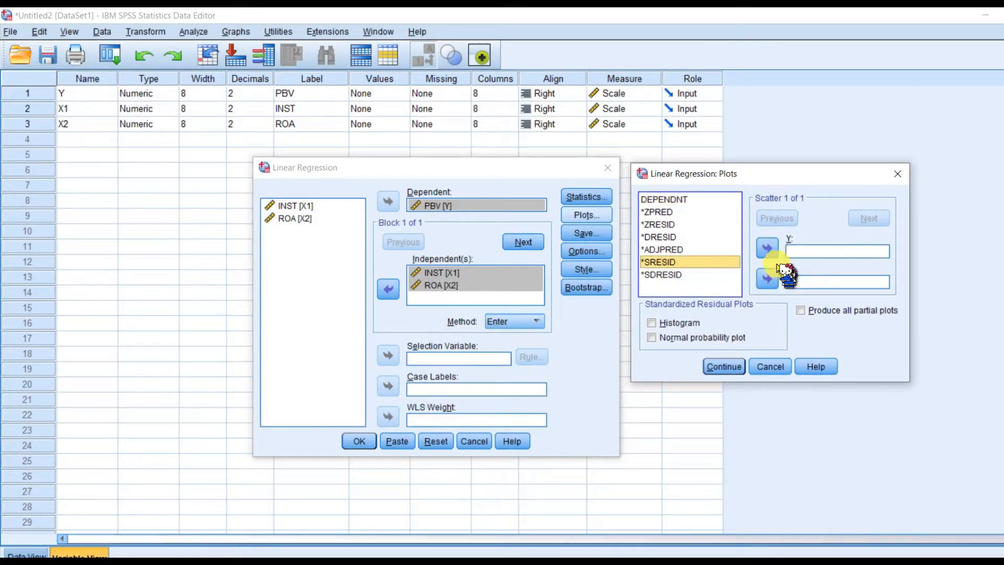
click(768, 250)
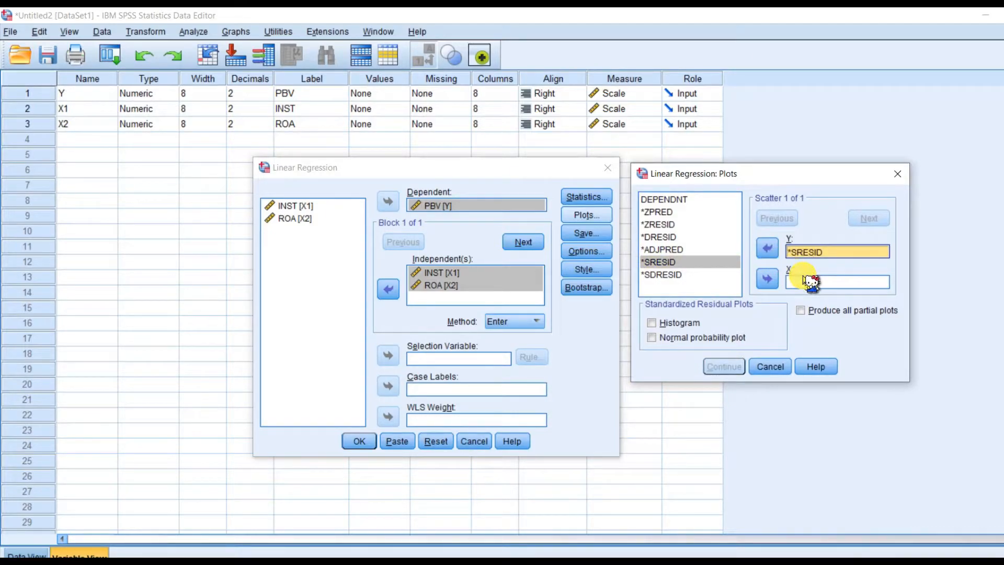
click(660, 213)
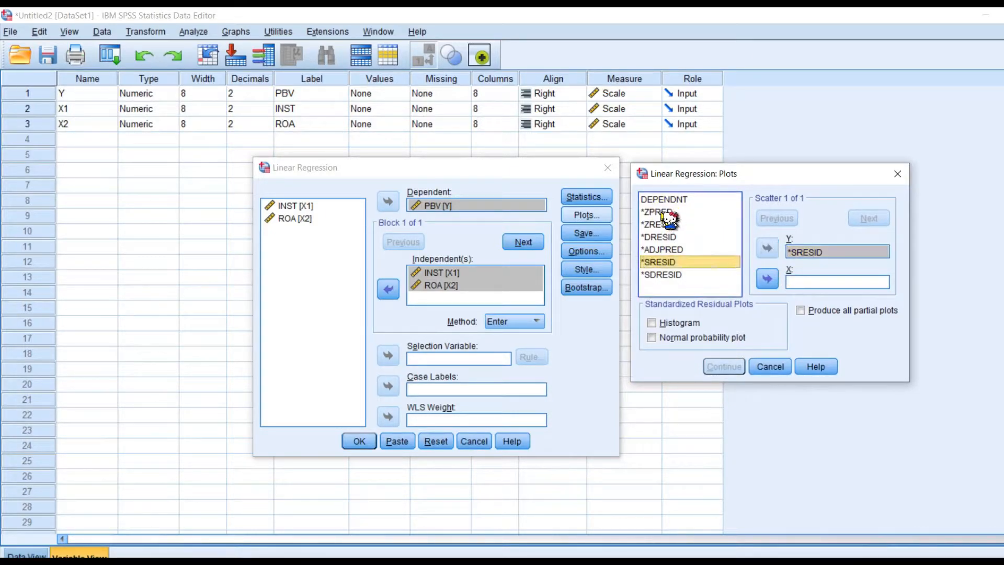
click(767, 278)
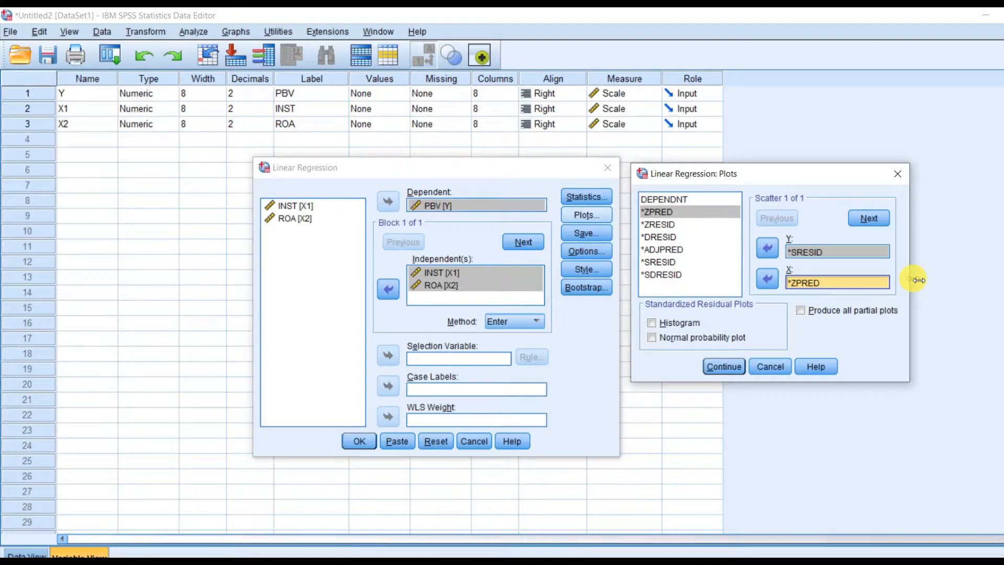
click(678, 323)
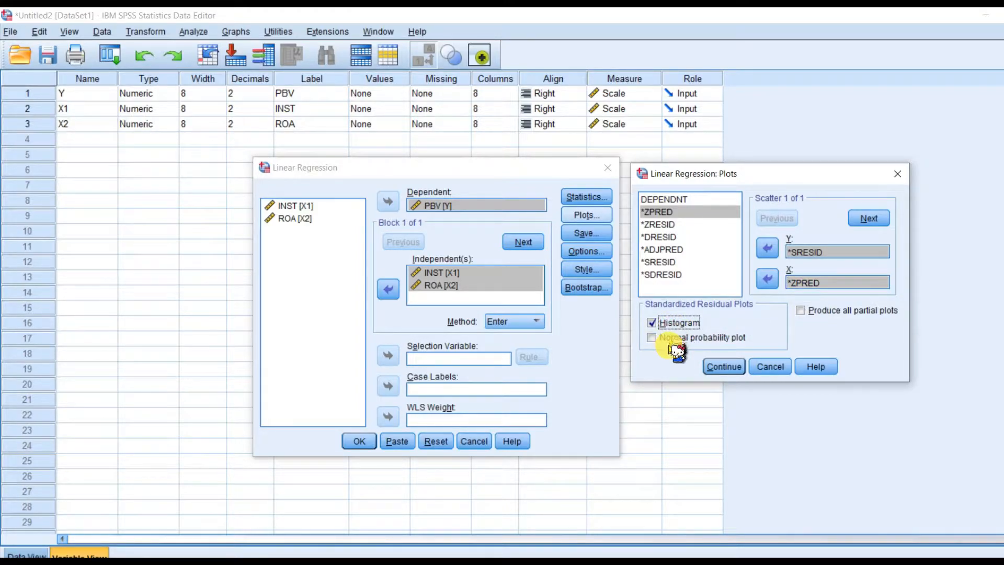
click(669, 339)
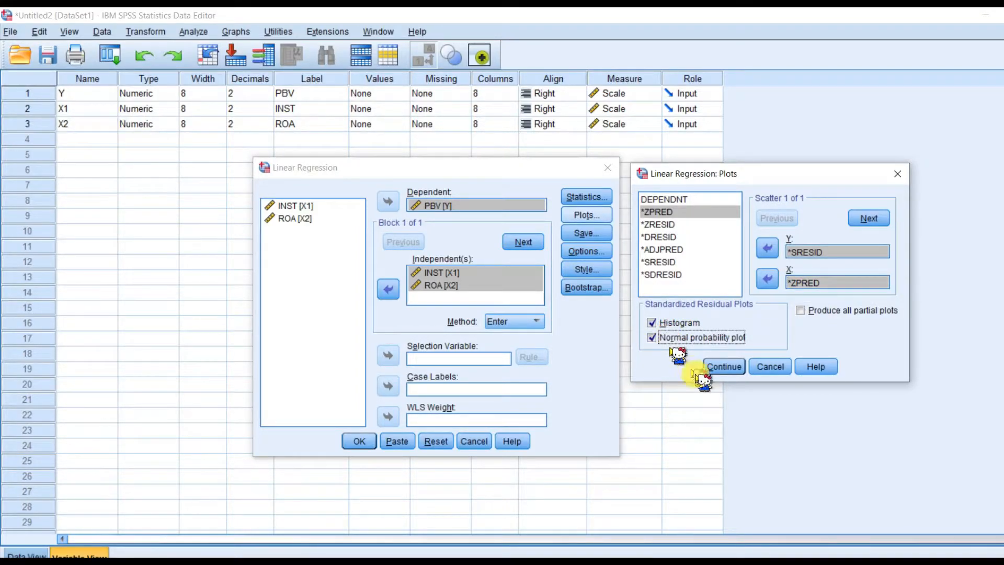
click(730, 368)
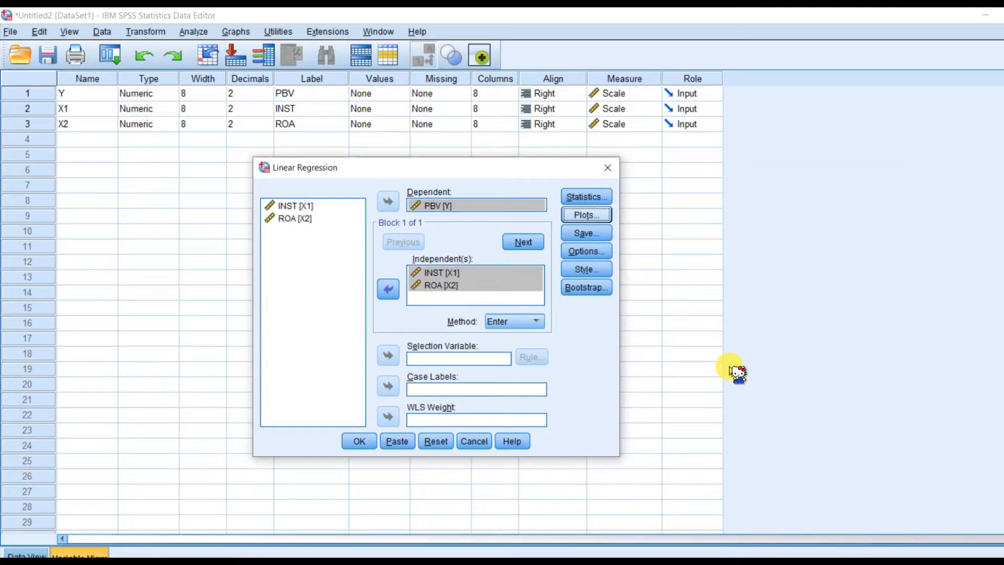
Step: Save the unstandardized residuals as a new variable and run the linear regression
click(600, 236)
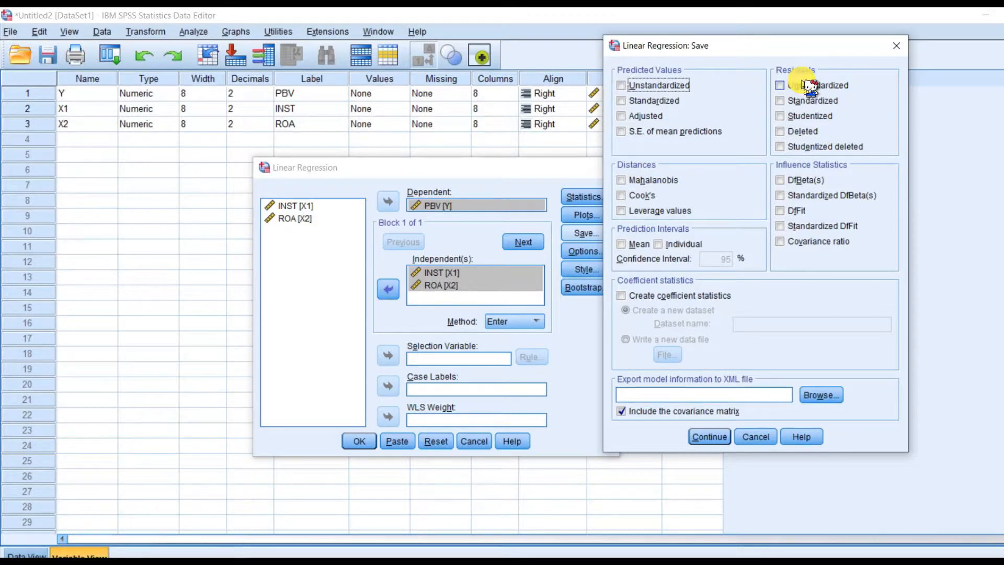
click(781, 86)
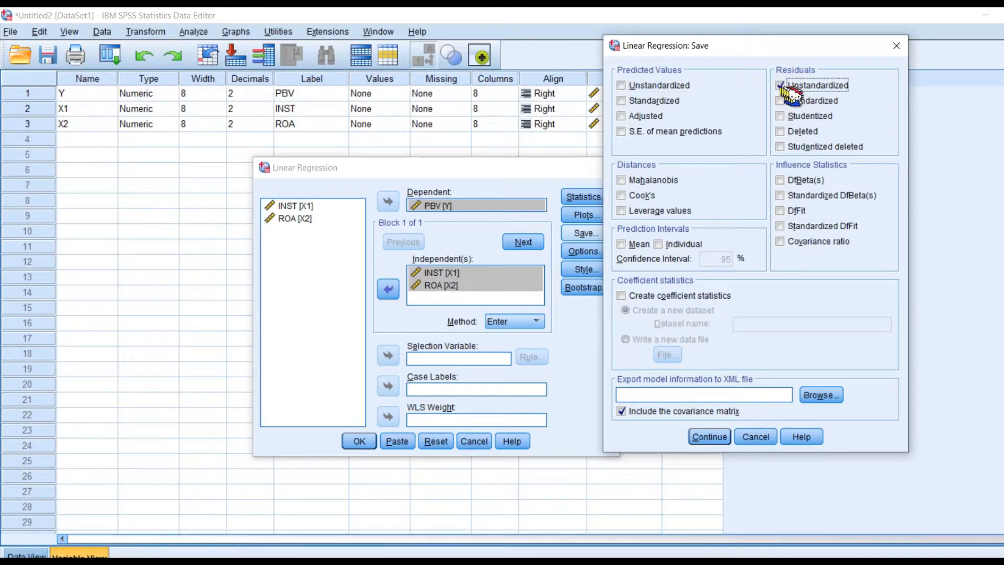
click(724, 436)
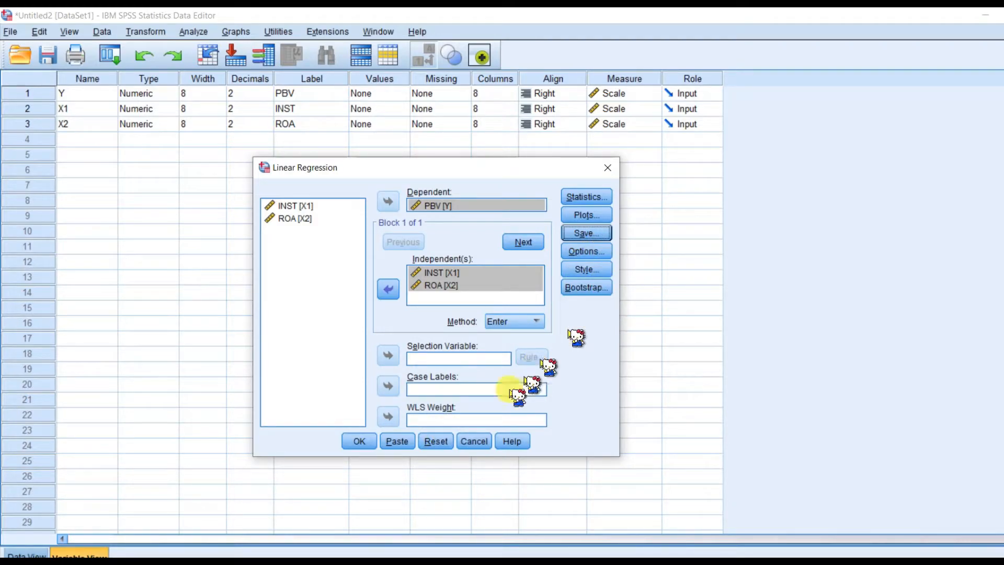
click(356, 443)
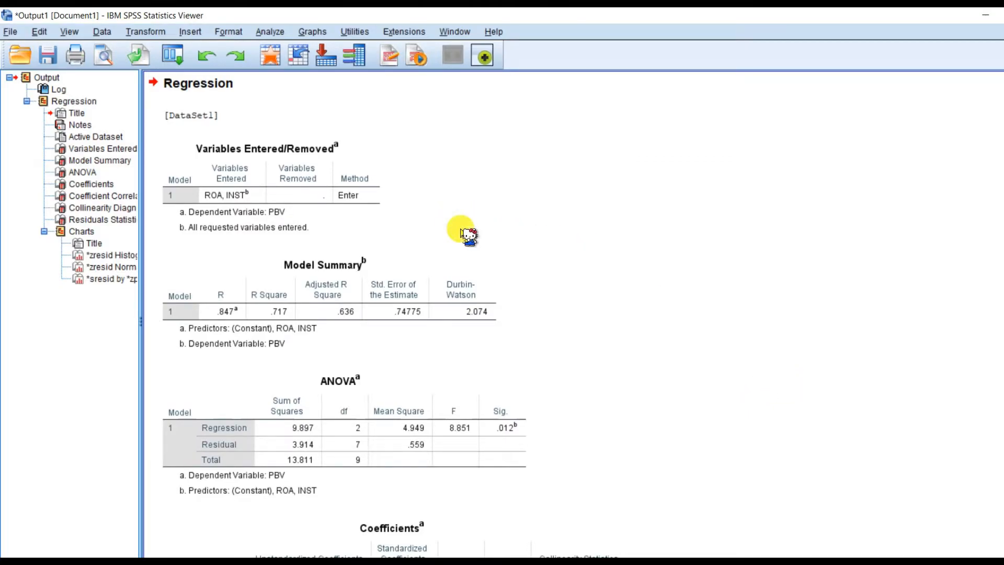
Step: Examine the regression output from the syntax log and summary tables through to the residual scatterplot
scroll(469, 236, down, 15)
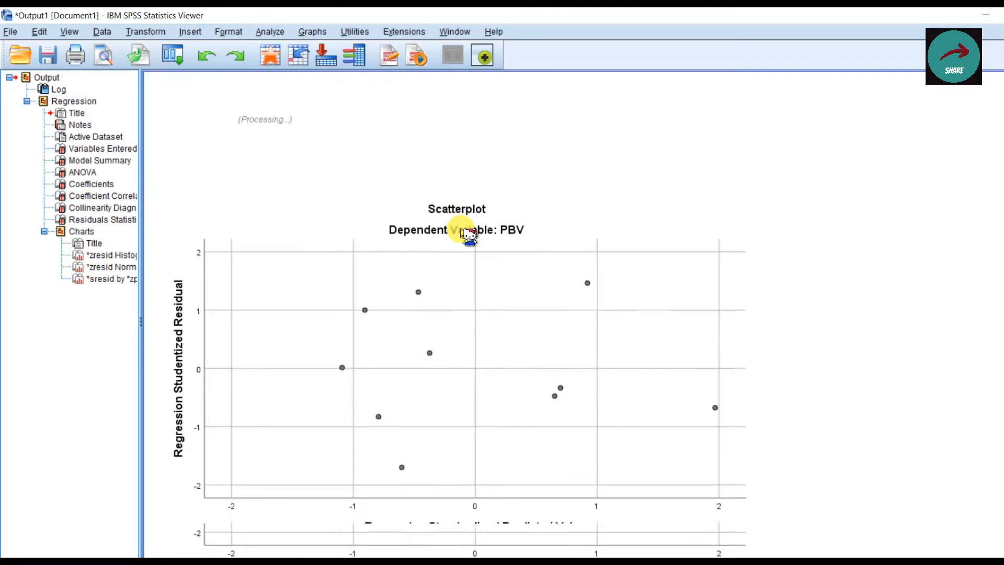
scroll(462, 230, up, 4)
scroll(462, 230, down, 7)
scroll(461, 230, up, 2)
scroll(463, 231, up, 20)
scroll(463, 231, down, 5)
scroll(467, 234, up, 5)
click(194, 283)
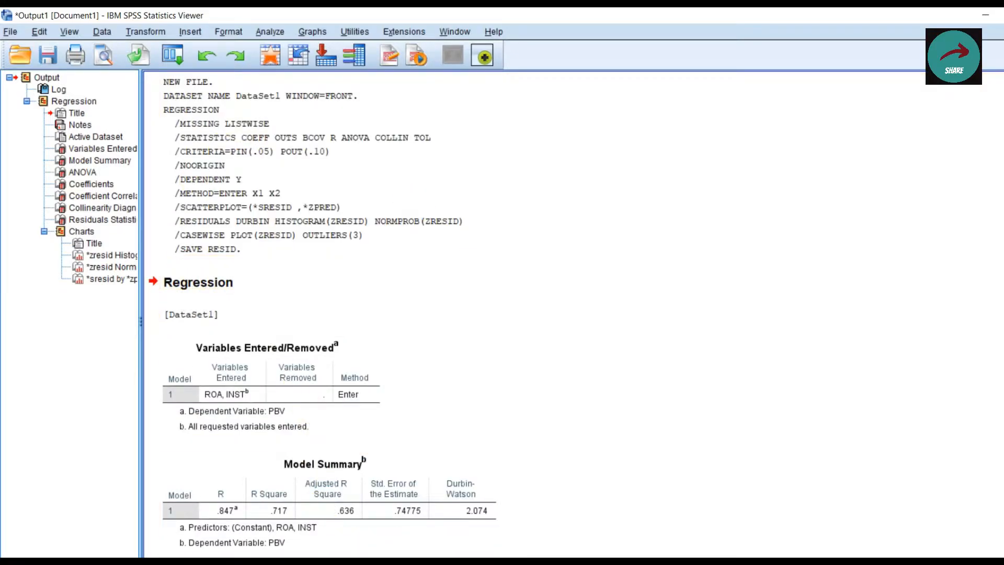
Step: Switch to the SPSS data editor and inspect the RES_1 residual variable in both the data values and the variable definitions
click(448, 538)
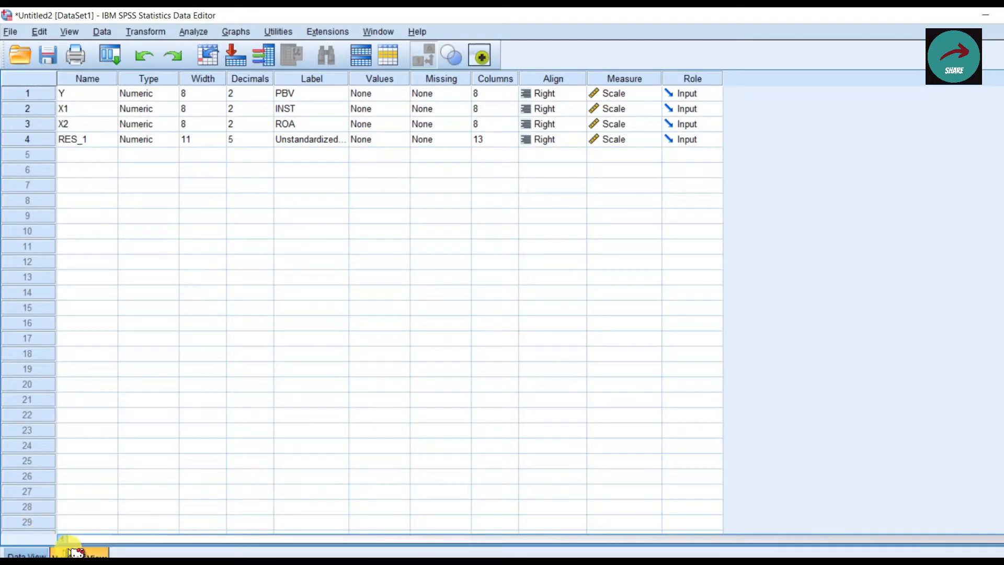
click(45, 552)
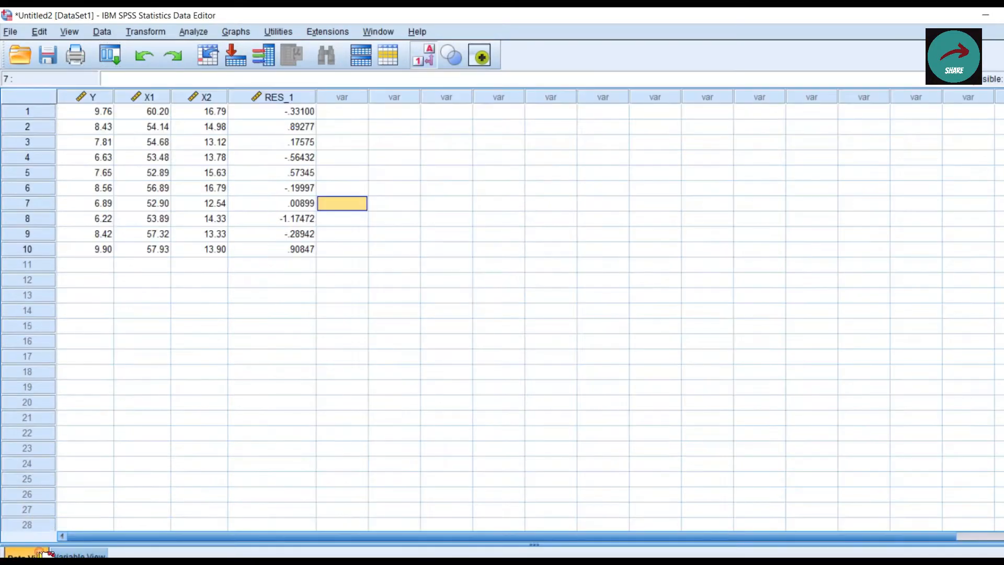
click(293, 96)
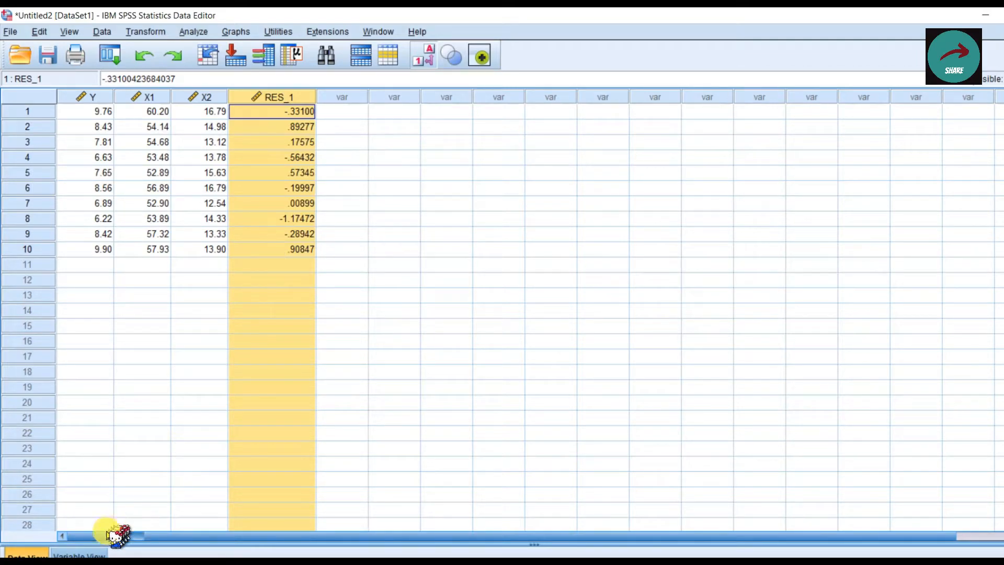
click(79, 553)
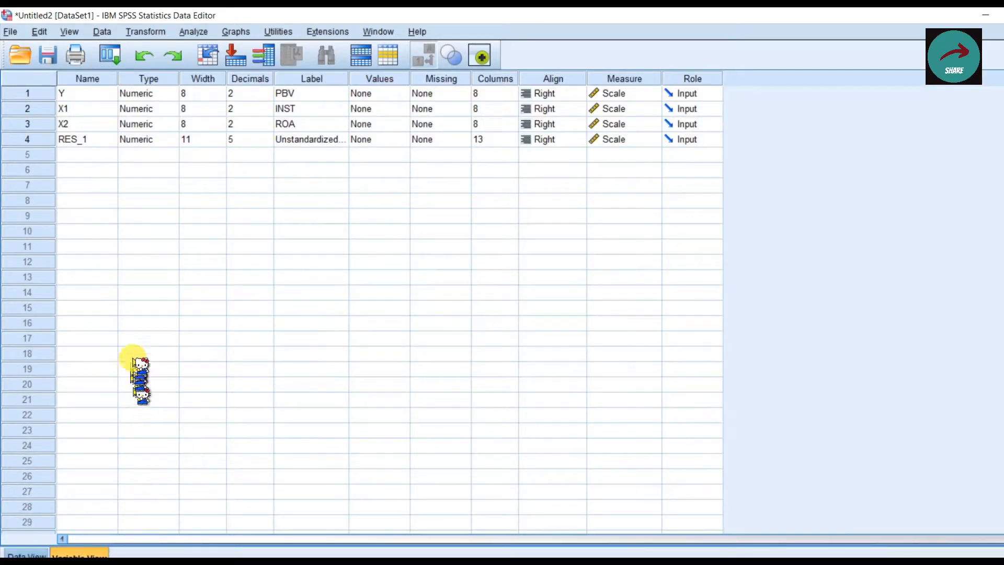
click(26, 140)
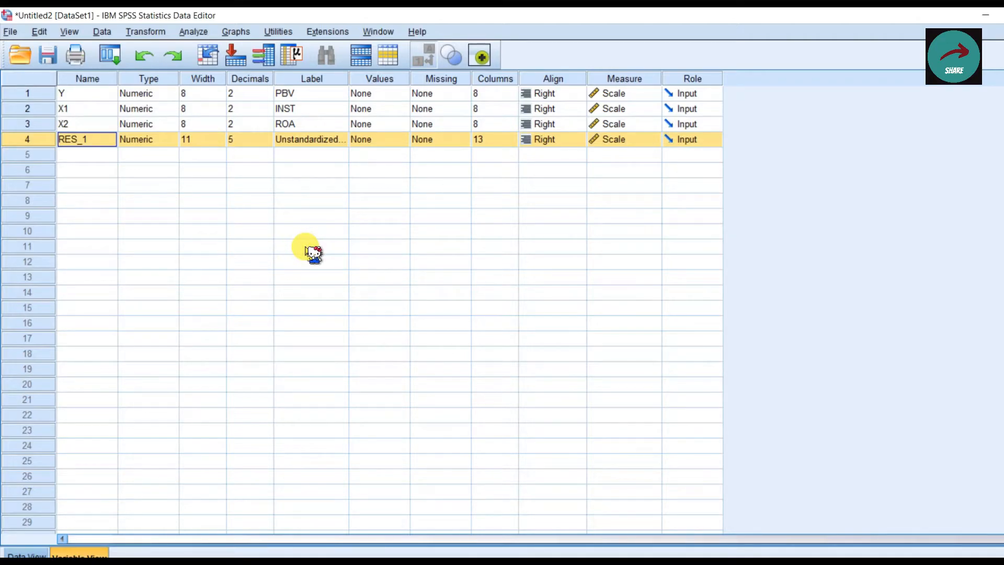
Step: Return to the output viewer and run a legacy one-sample Kolmogorov-Smirnov test on the unstandardized residual with the Normal test distribution
click(408, 563)
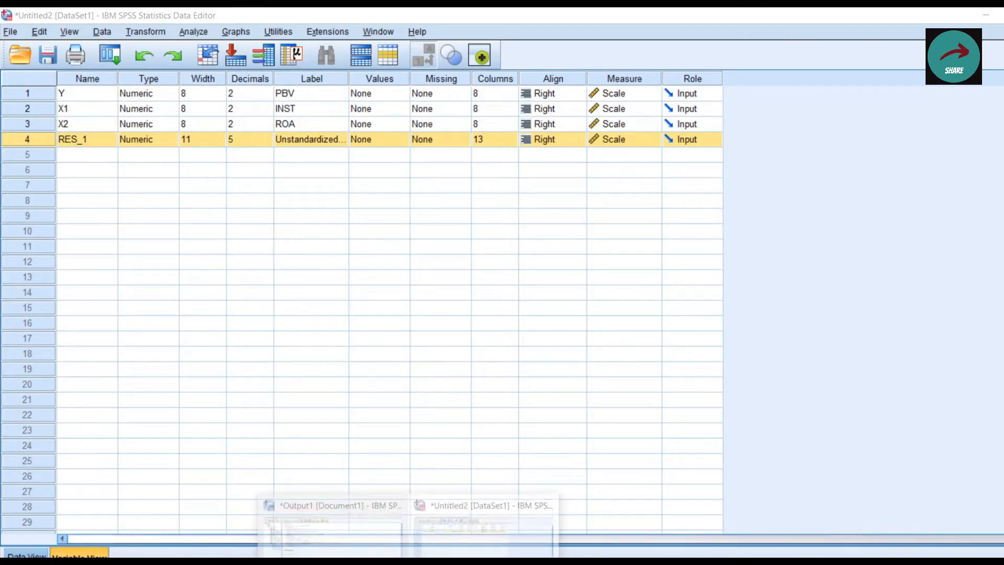
click(370, 507)
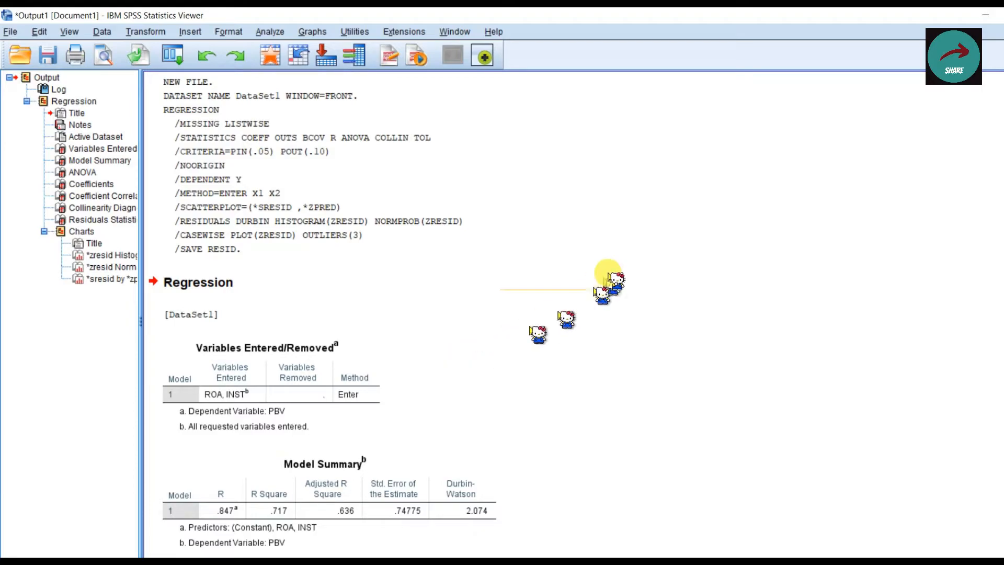
scroll(588, 304, down, 10)
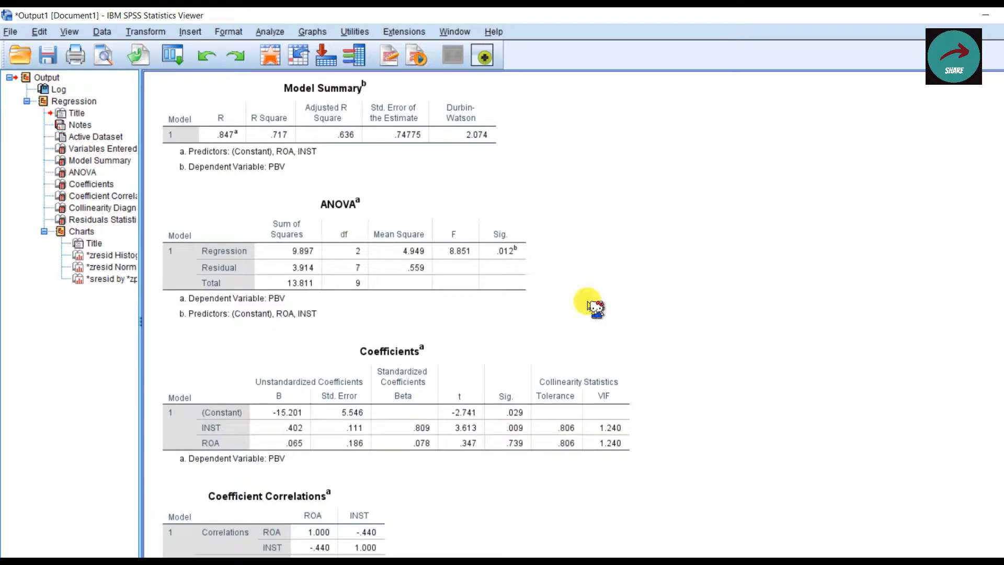
scroll(589, 303, up, 10)
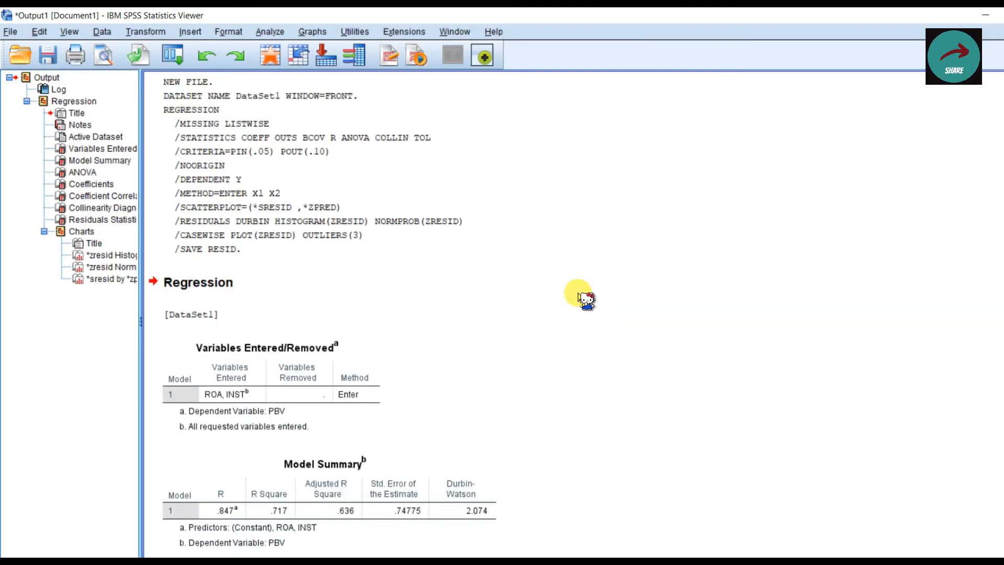
click(270, 32)
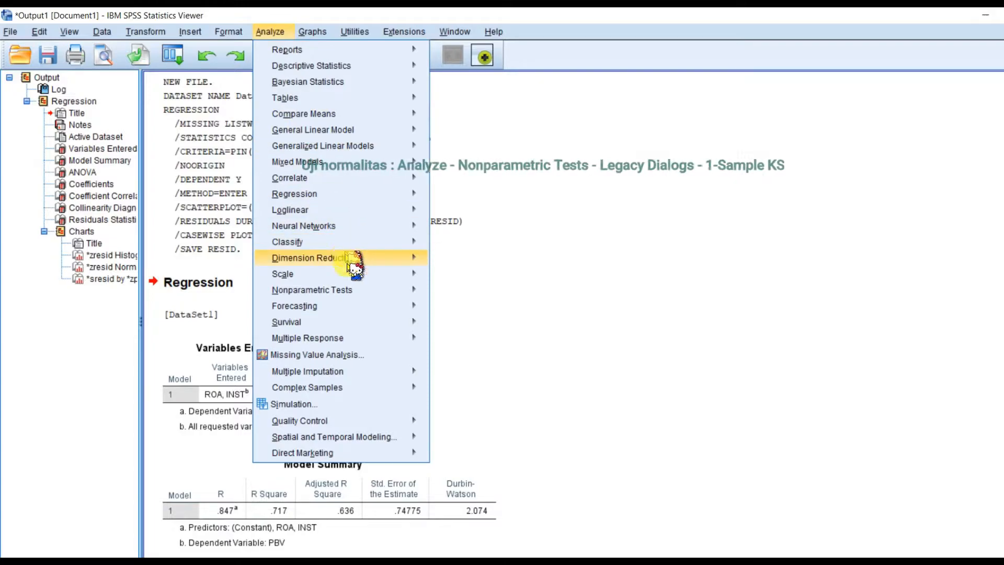
mouse_move(366, 291)
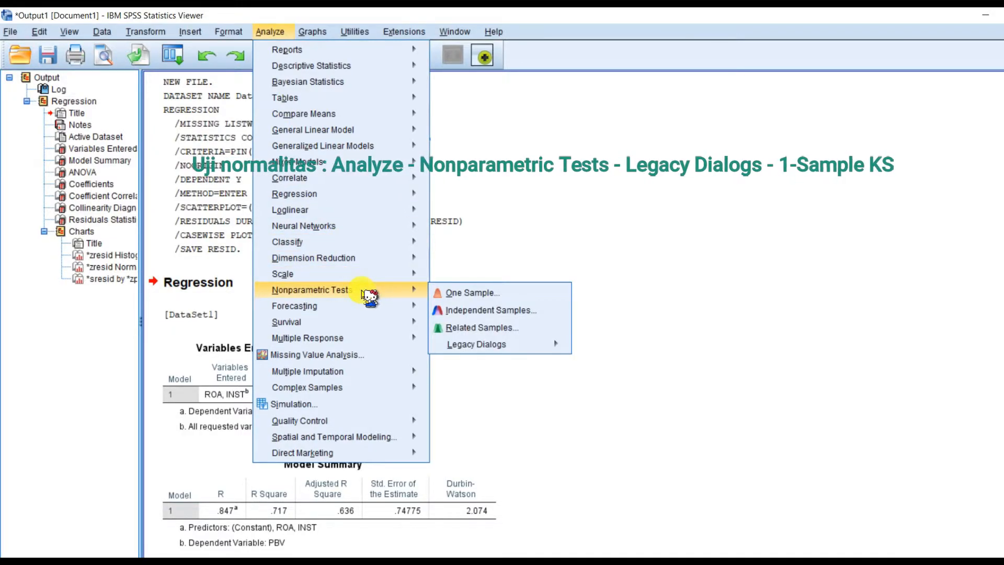
mouse_move(539, 347)
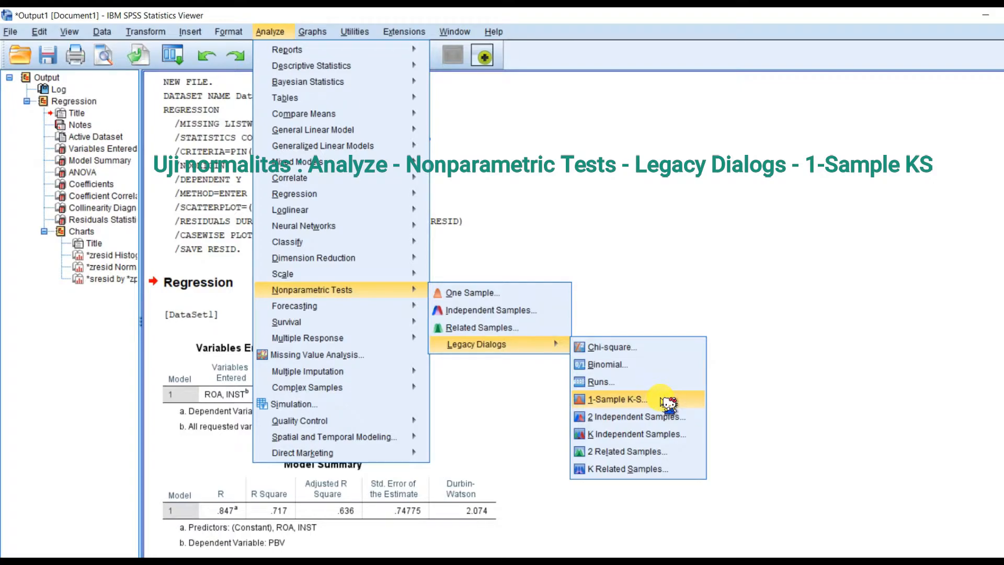
click(669, 401)
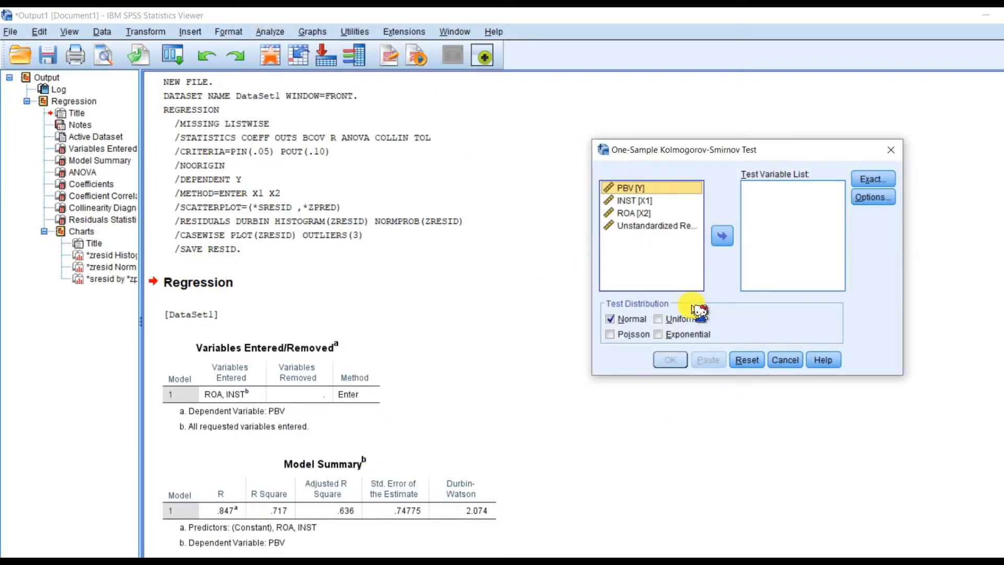
click(669, 227)
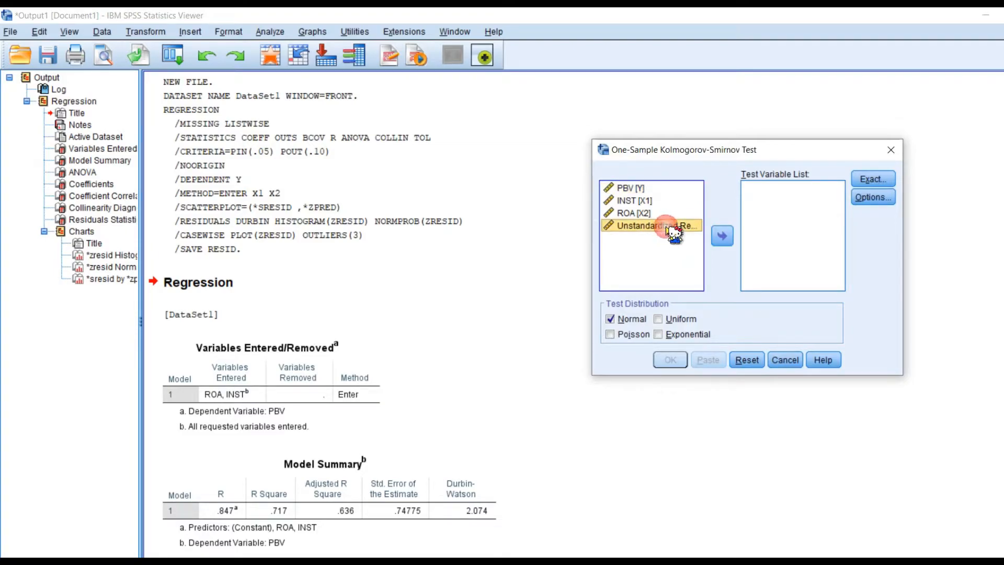
click(724, 236)
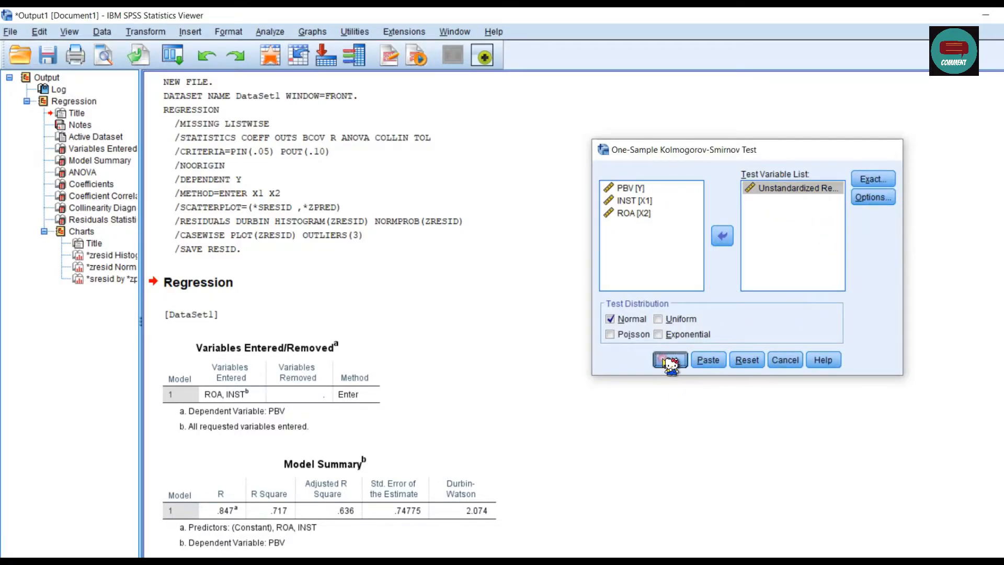
click(671, 361)
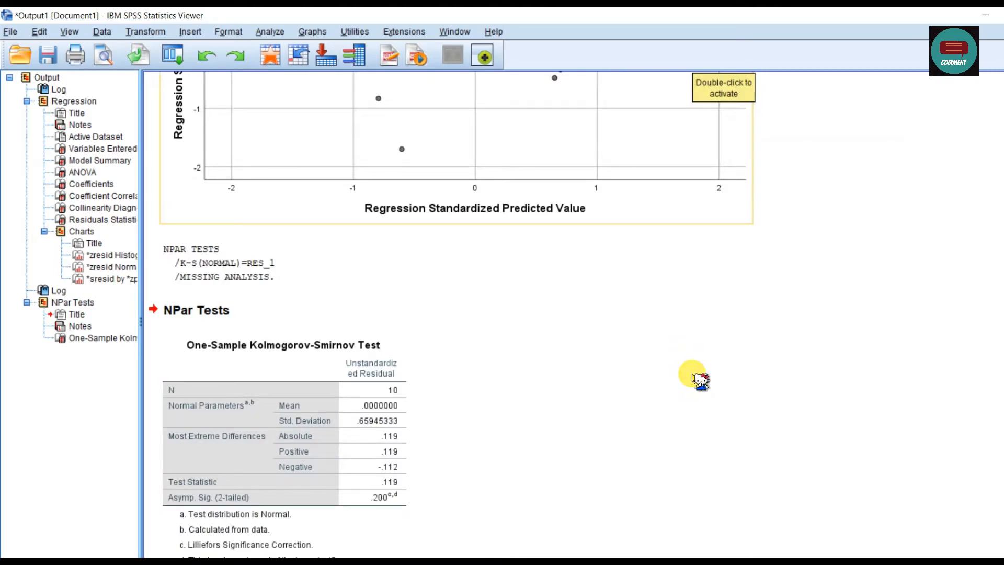
Step: Check the Kolmogorov-Smirnov Asymp. Sig., then switch to PowerPoint and compare it with the normality criteria on slide 7, "A. Metode Uji Normalitas"
scroll(701, 380, down, 1)
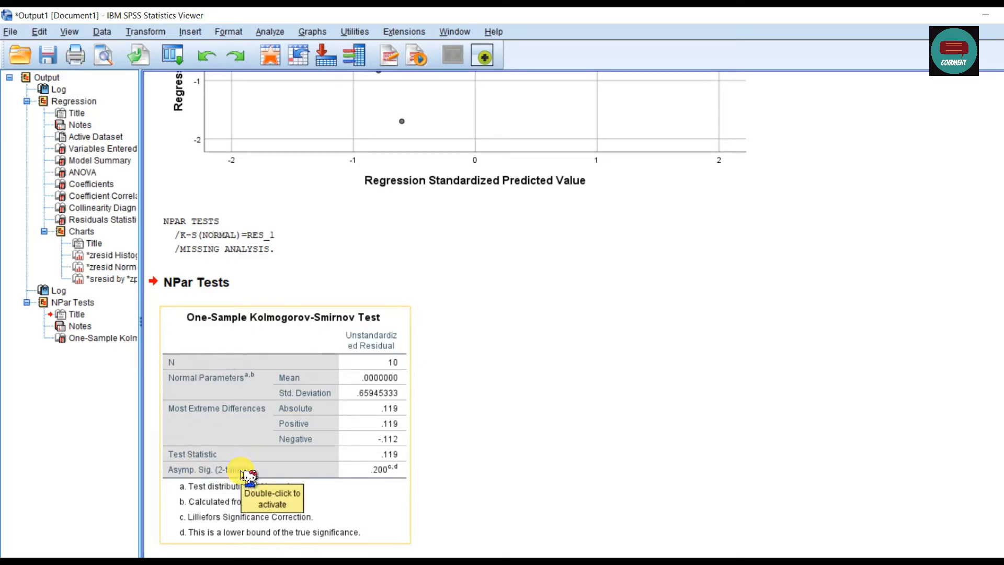
key(alt+Tab)
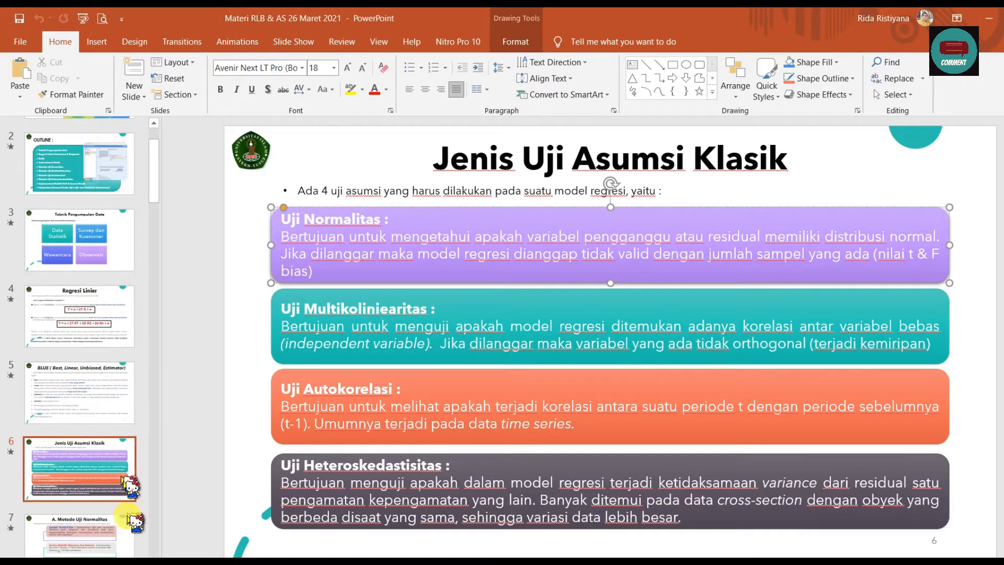
scroll(105, 497, down, 1)
click(79, 471)
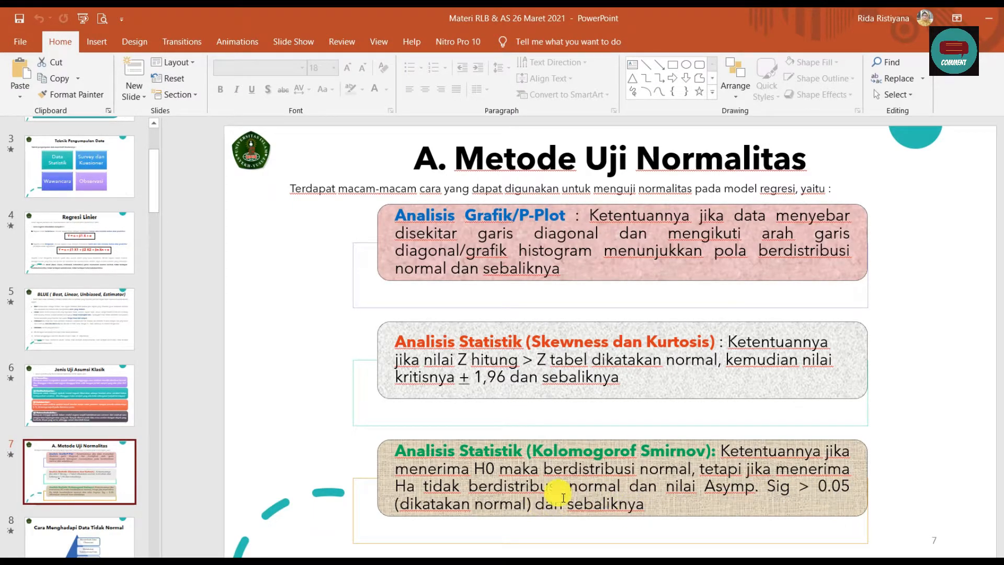
mouse_move(408, 562)
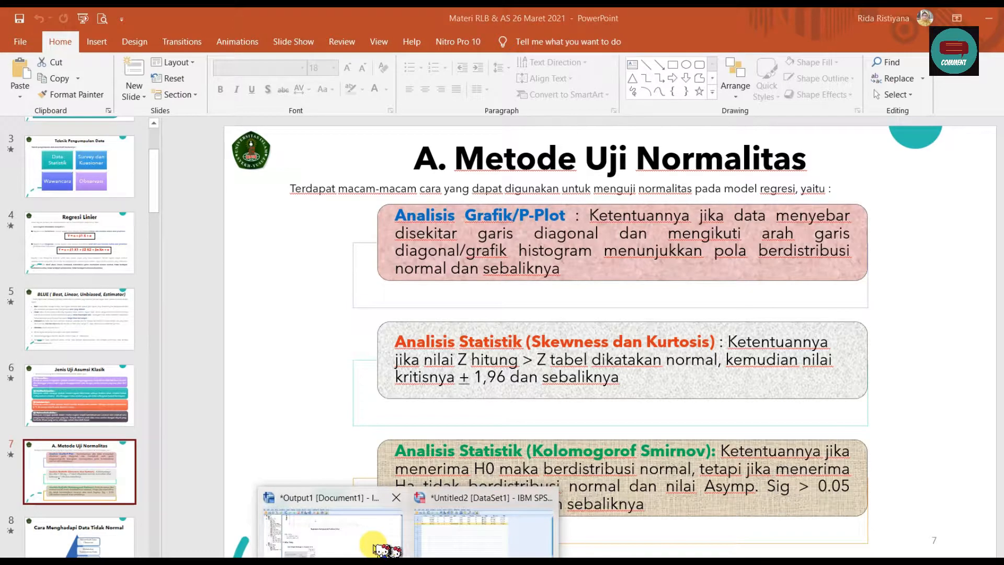
Step: Switch to the SPSS output viewer and review the regression output from the syntax log through to the Coefficients table
click(332, 526)
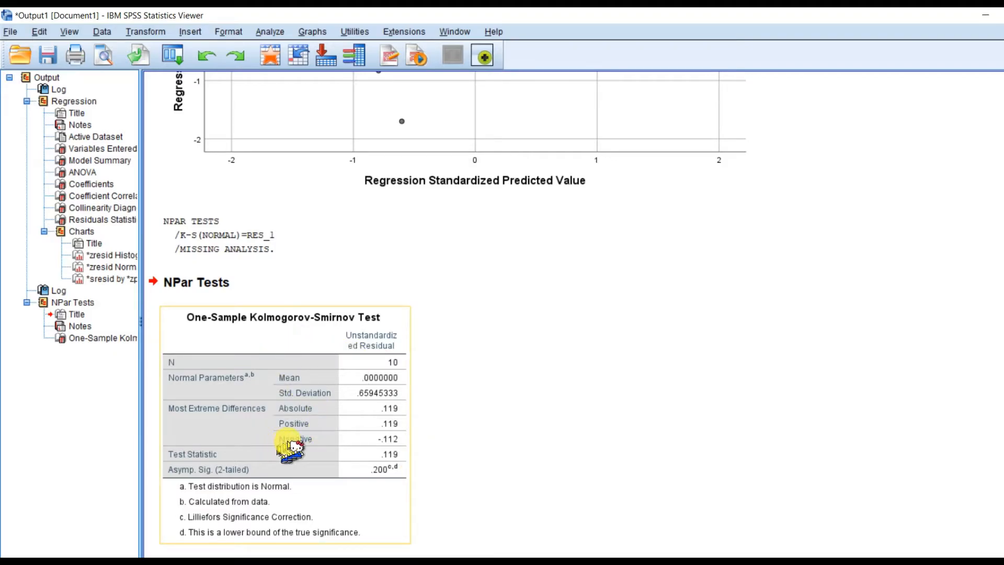
scroll(444, 350, up, 20)
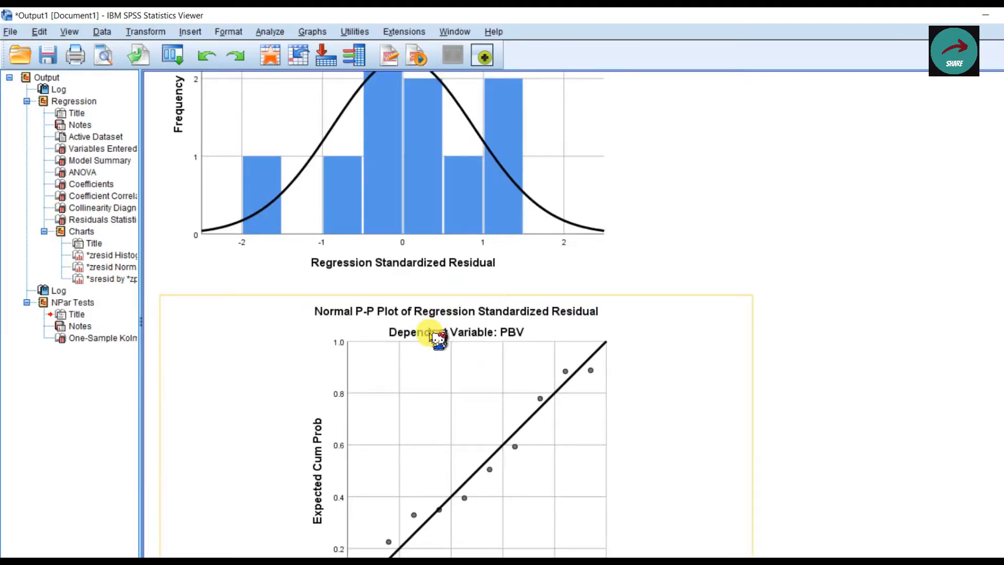
scroll(438, 339, up, 10)
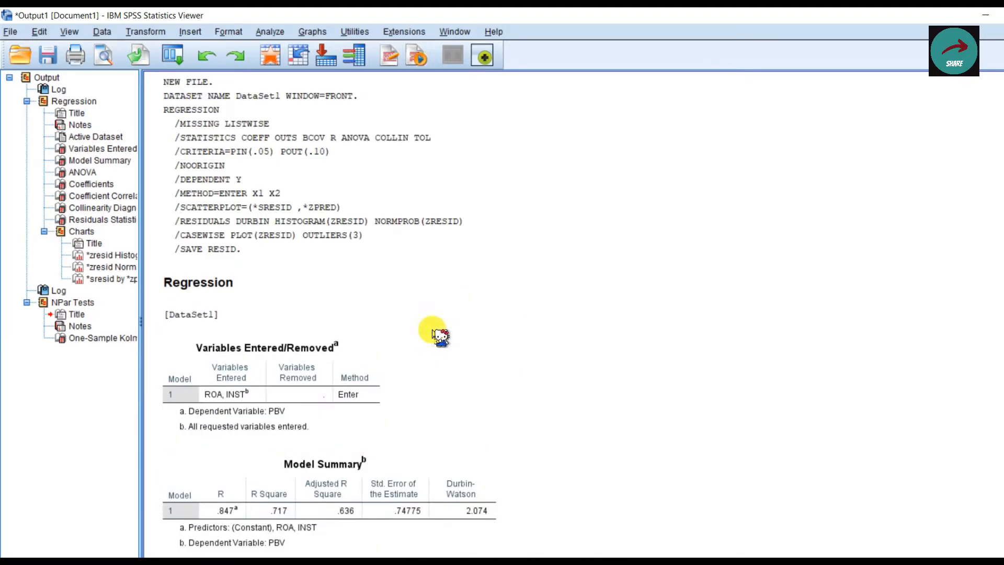
scroll(438, 339, down, 3)
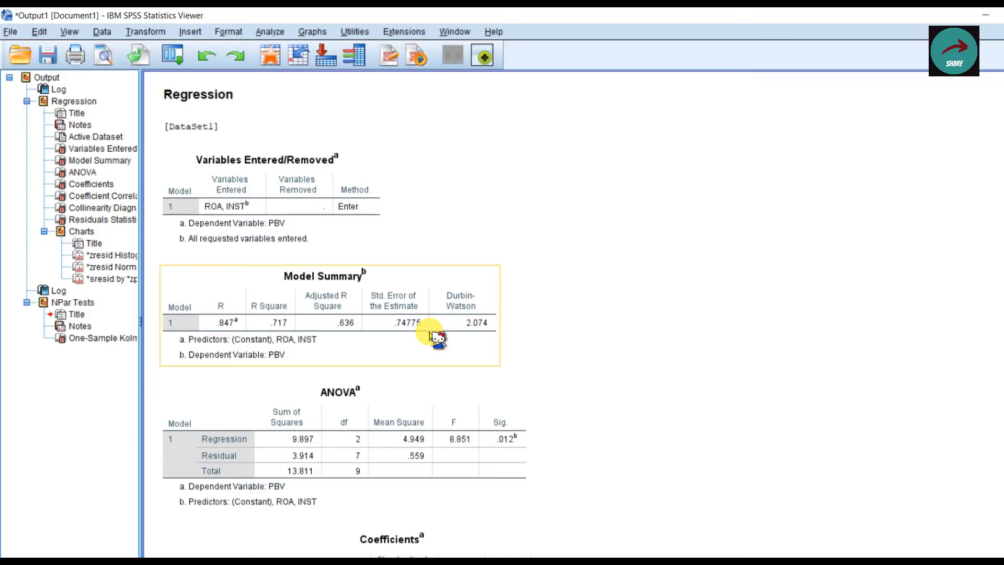
scroll(430, 336, down, 1)
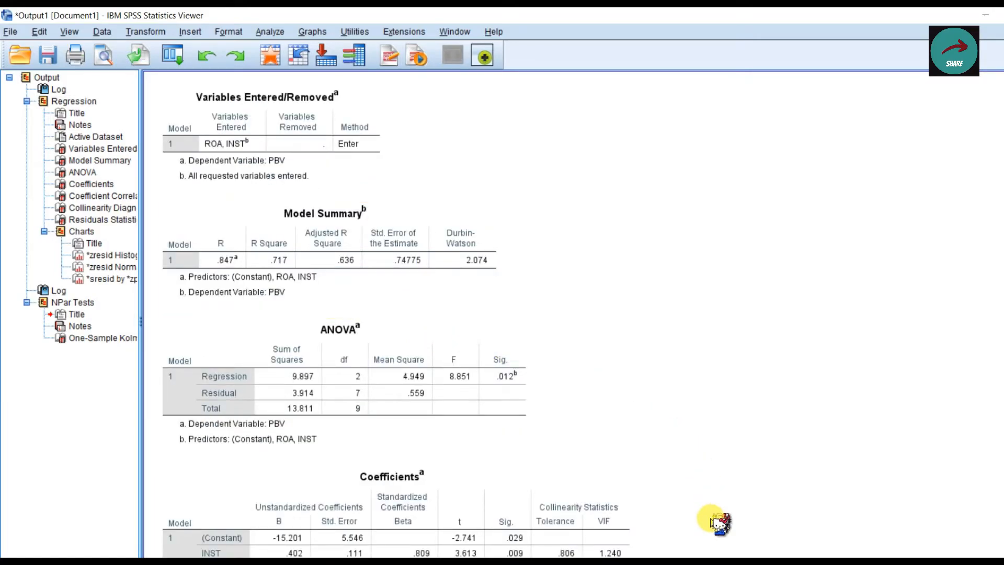
scroll(639, 464, down, 2)
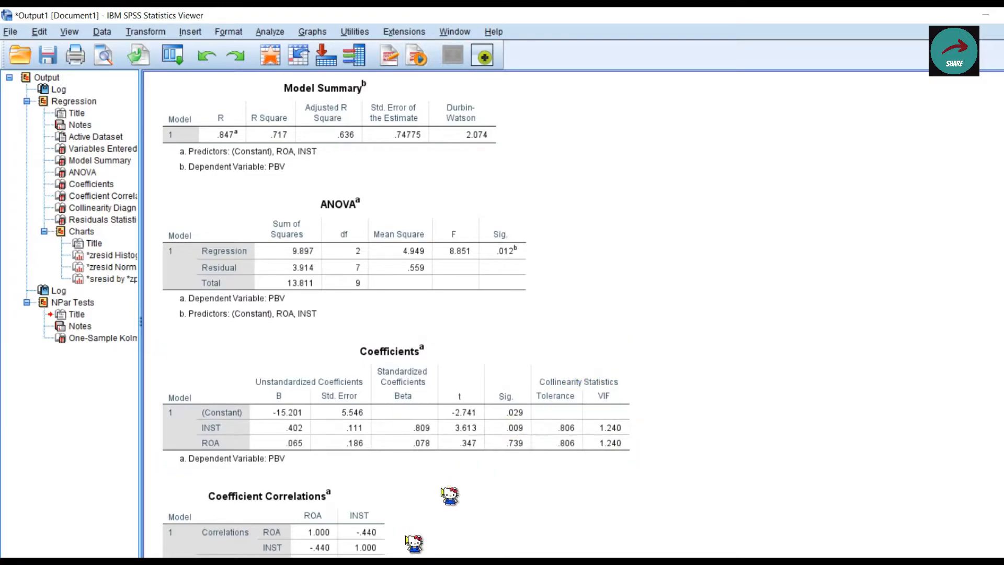
Step: Switch to PowerPoint and read the Tolerance and VIF criteria under Colliniearity Statistics on slide 9, "B. Metode Uji Multikoliniearitas"
click(385, 562)
scroll(105, 486, down, 4)
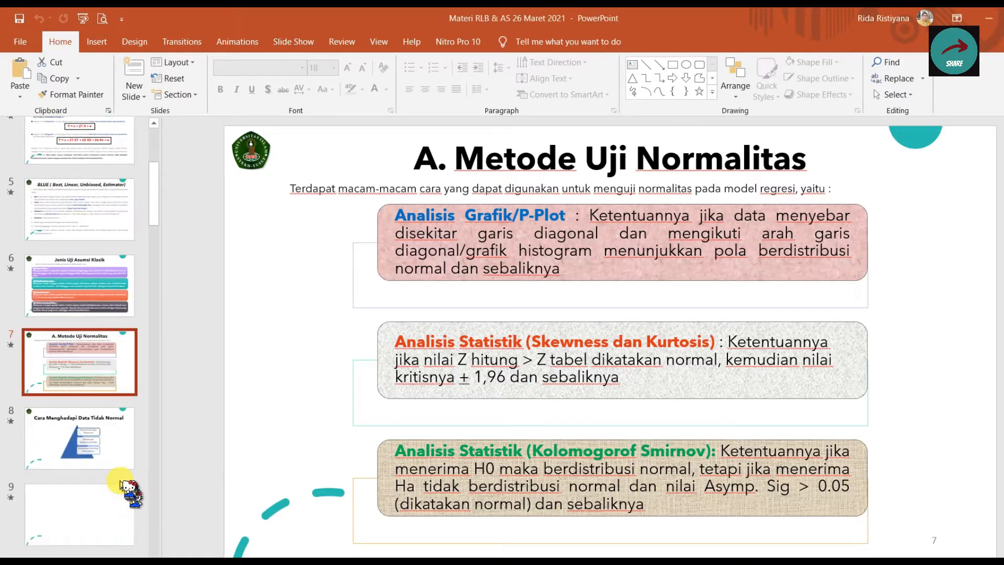
click(79, 403)
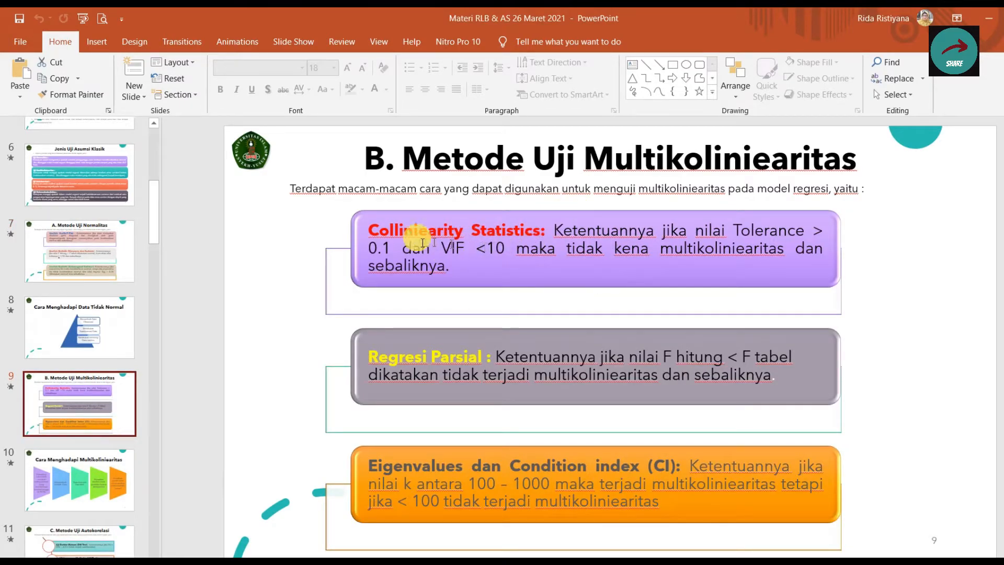
click(384, 234)
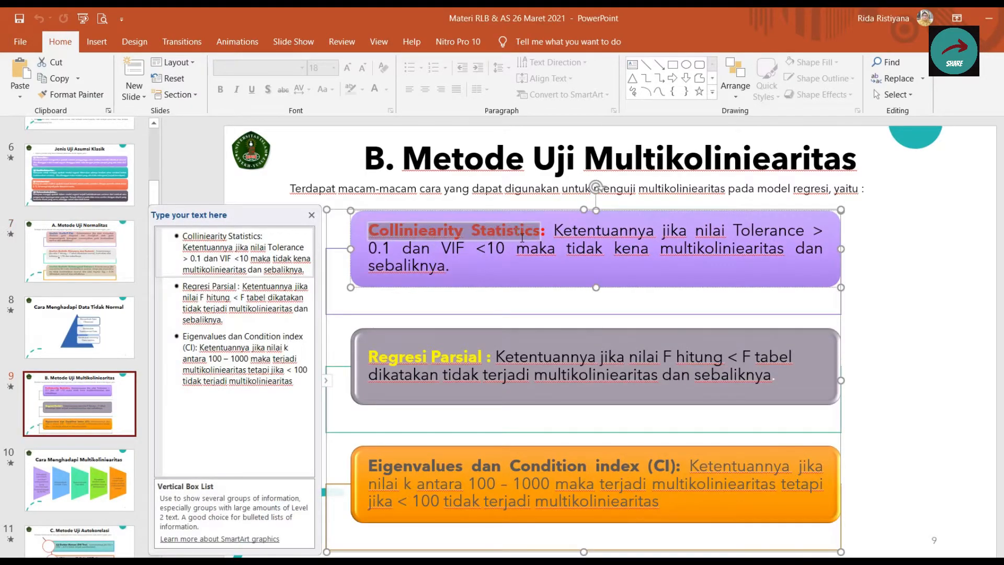
click(936, 309)
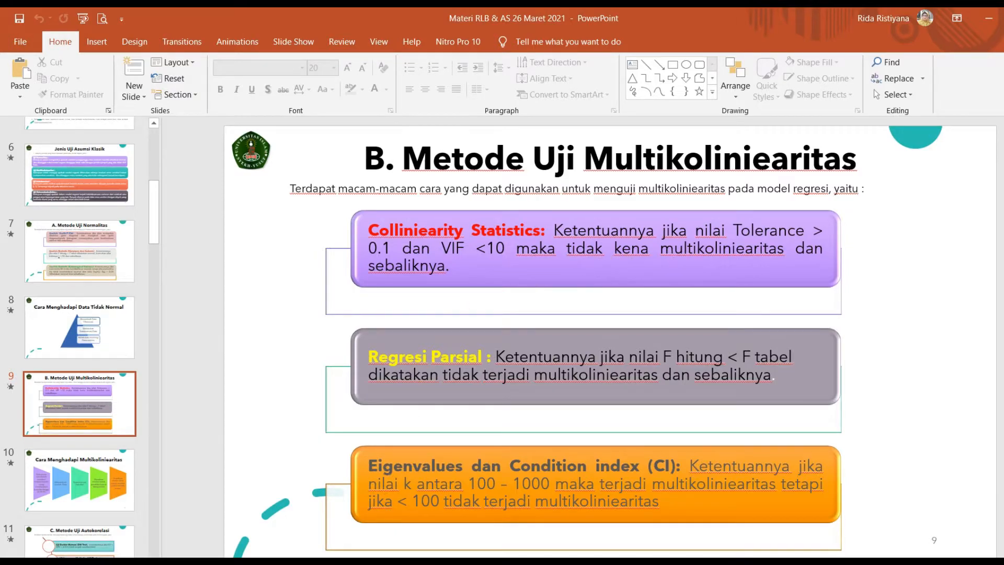
Step: Return to the SPSS output and check the Tolerance and VIF of INST and ROA in the Coefficients table
mouse_move(293, 557)
click(360, 537)
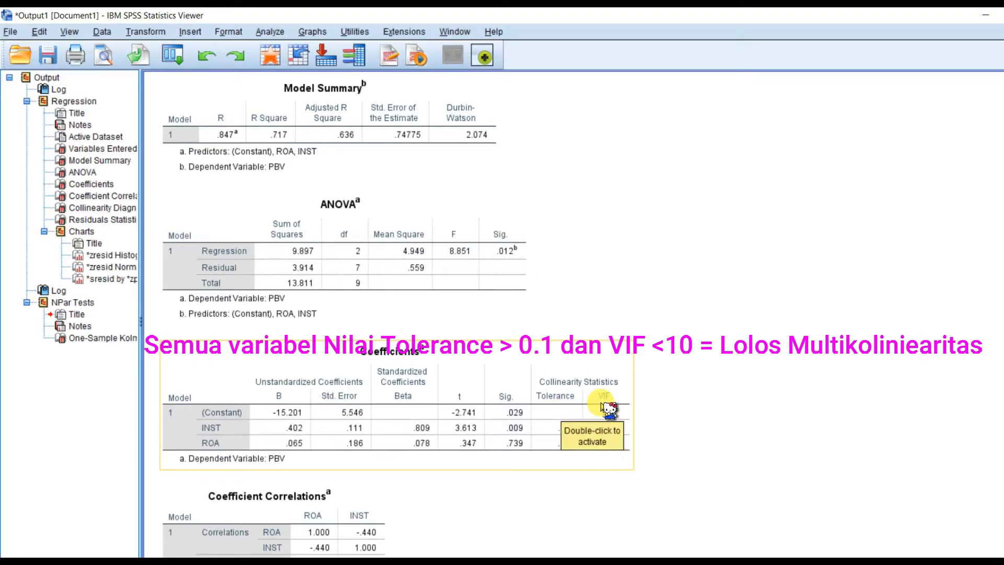
click(648, 409)
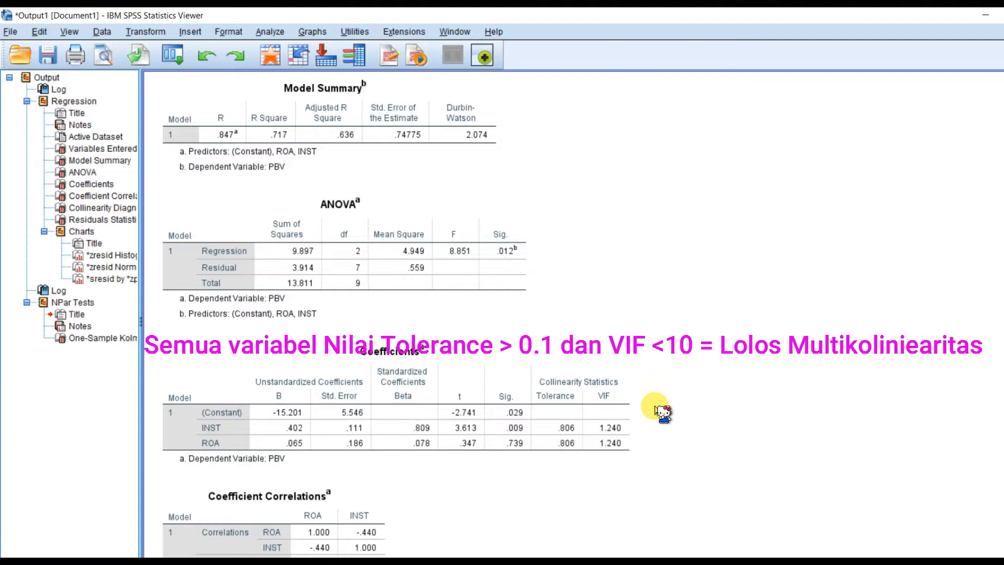
click(621, 425)
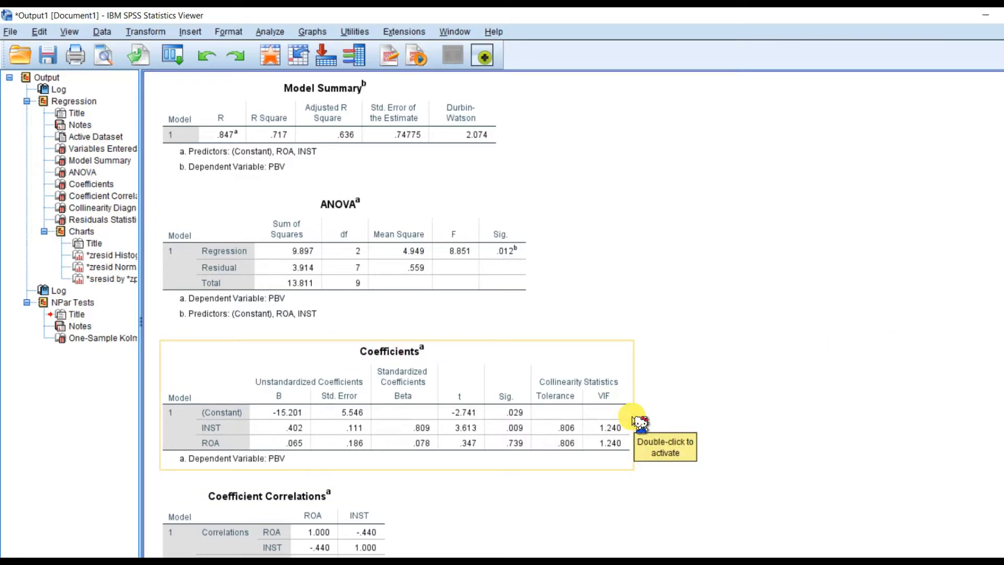
scroll(640, 423, down, 5)
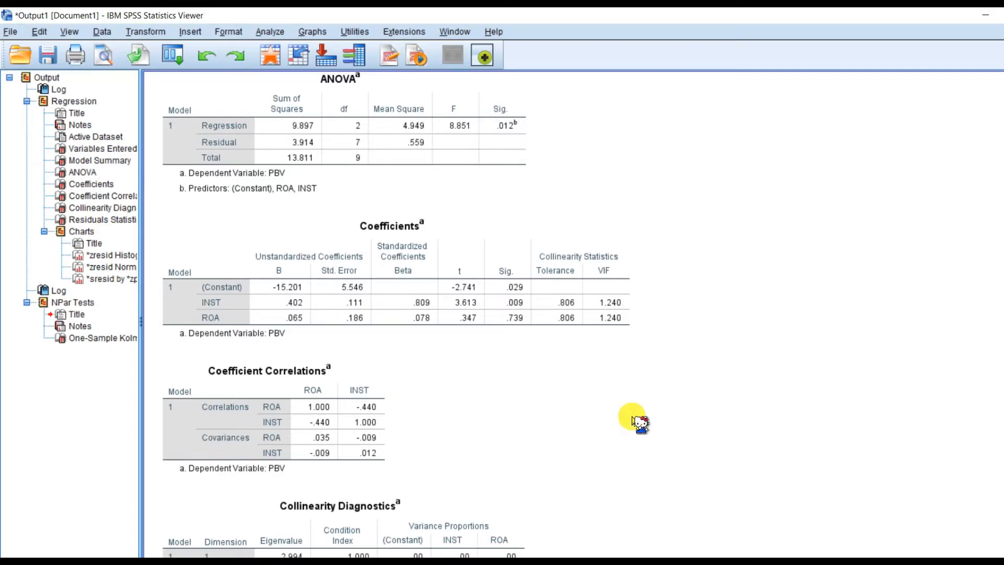
Step: Switch to PowerPoint and show the Durbin-Watson criteria on slide 11, "C. Metode Uji Autokorelasi"
click(256, 562)
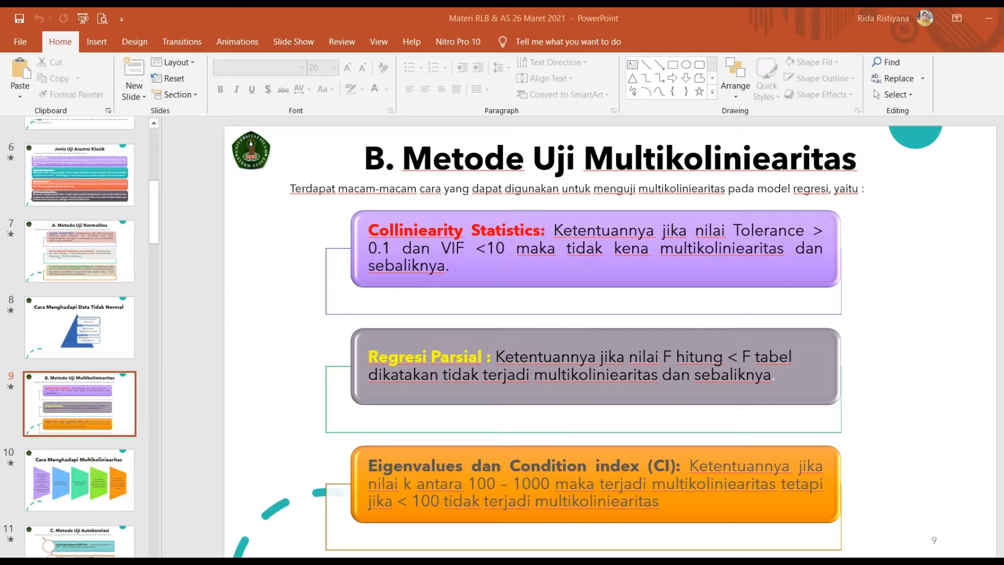
scroll(73, 450, down, 3)
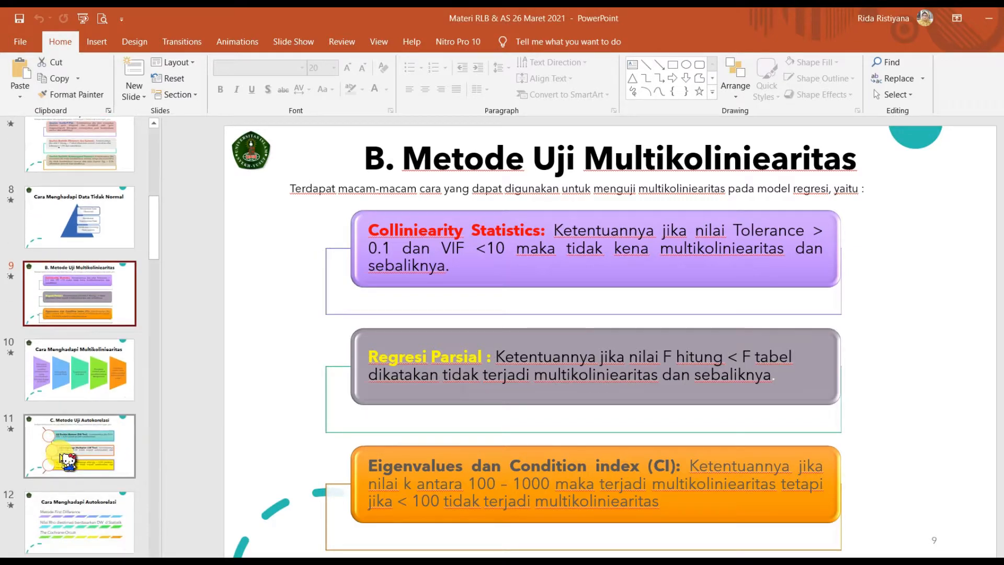
click(91, 434)
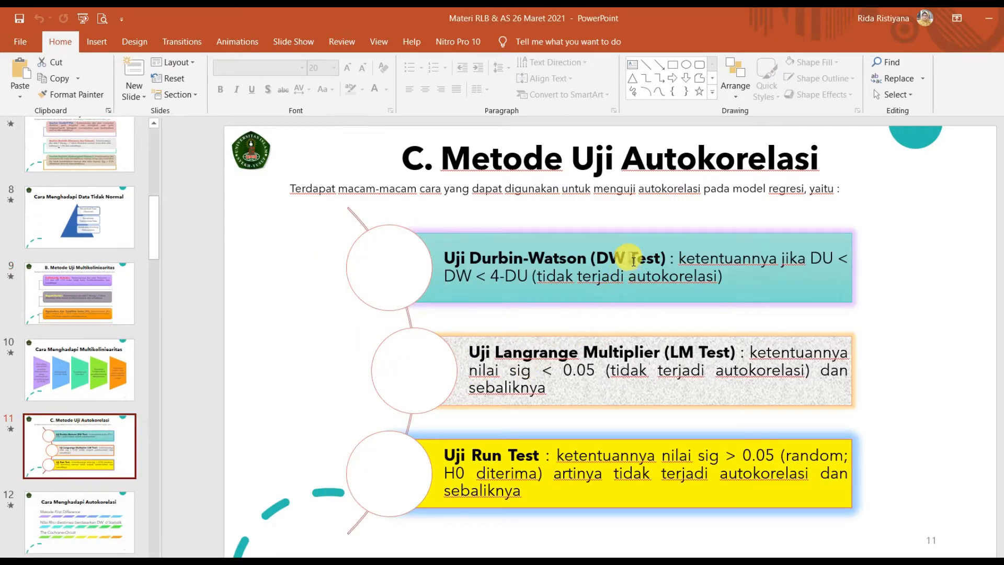
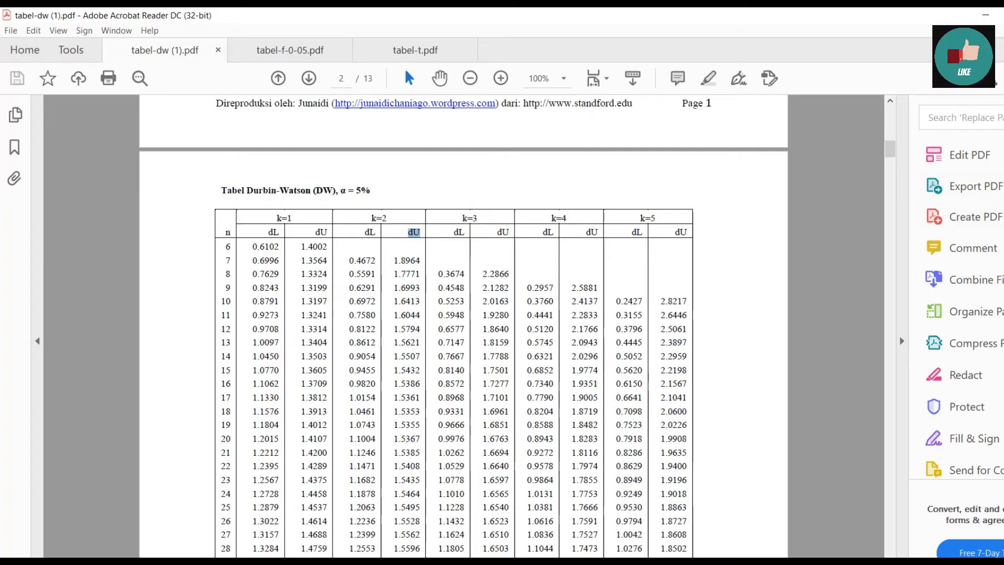
Step: Switch to PowerPoint and show slide 32, "BUKA OUTPUT SPSS-UJI AUTOKORELASI", with the worked Durbin-Watson example
click(311, 562)
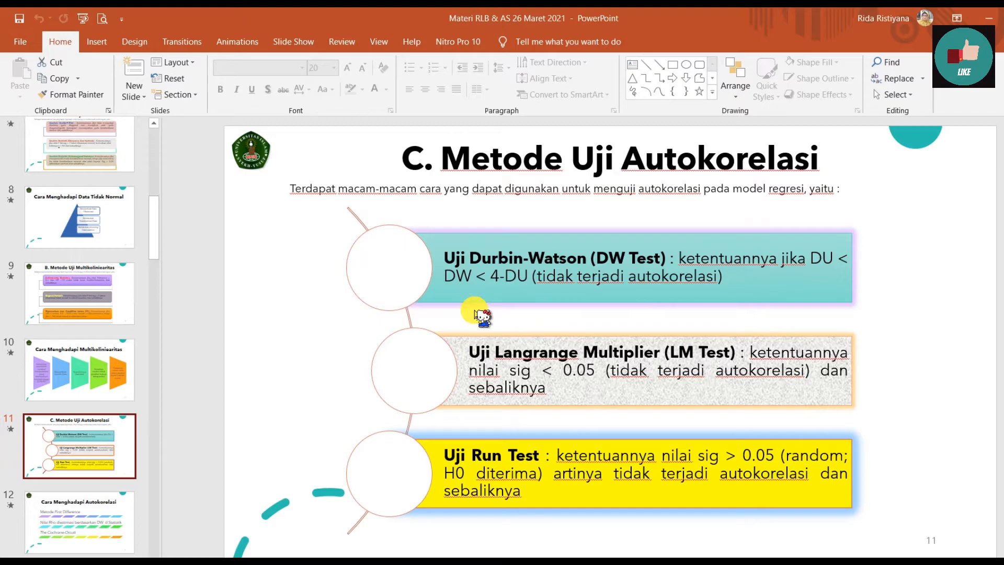
drag(155, 232, 184, 464)
click(112, 442)
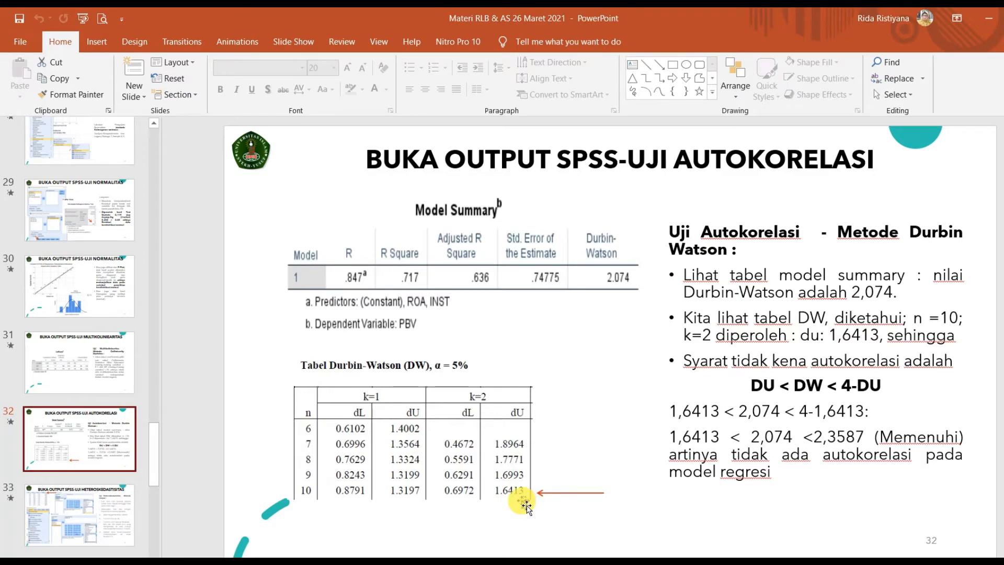
Step: Switch to tabel-dw (1).pdf in Acrobat Reader, enlarge it to 200% and highlight the n=10 row through the k=2 dU column
mouse_move(384, 562)
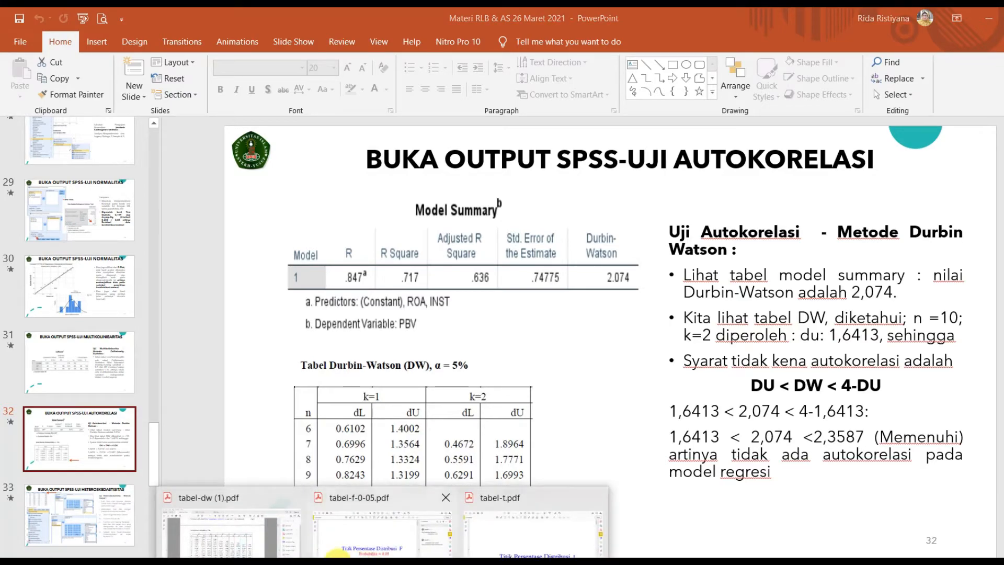
click(258, 539)
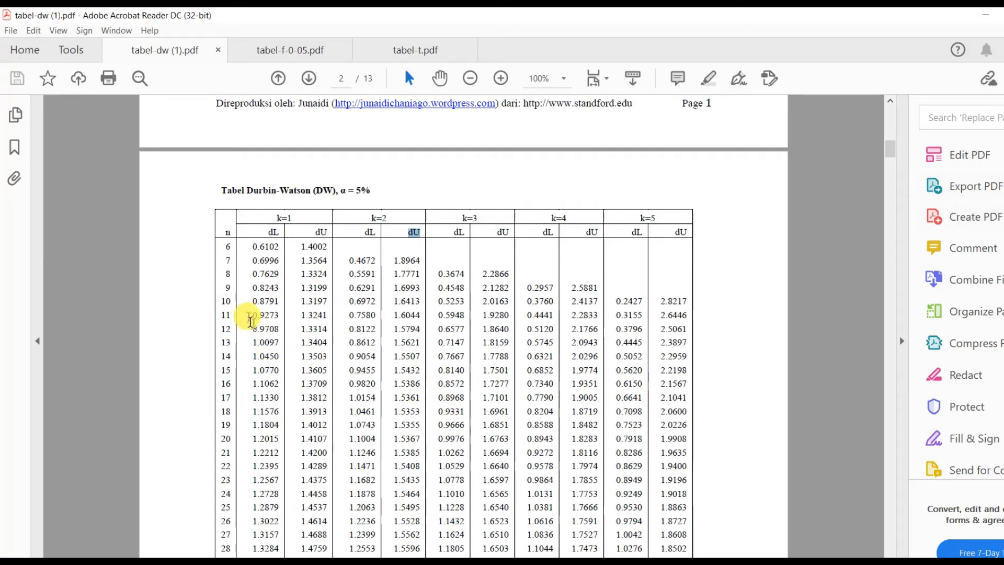
click(501, 78)
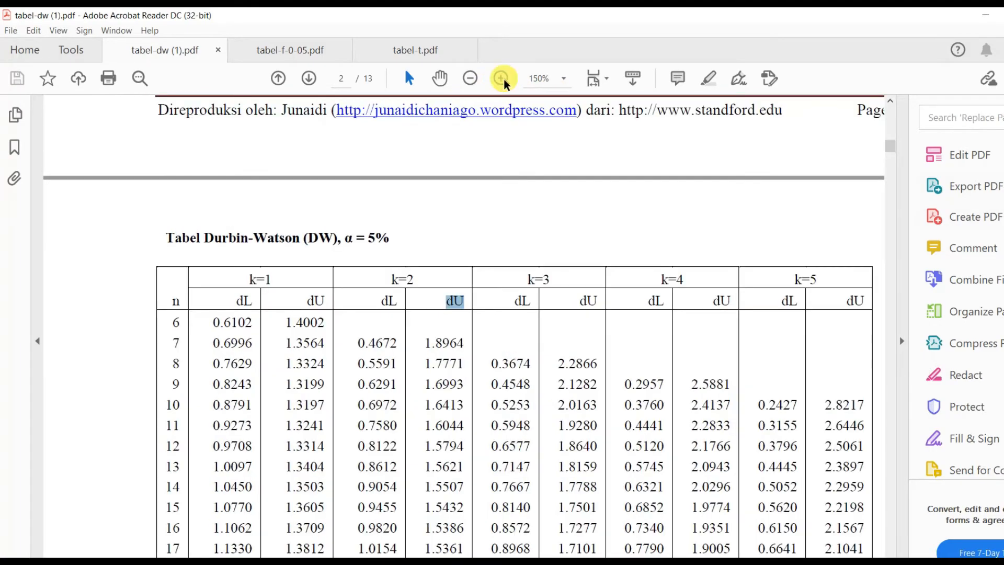
click(501, 79)
scroll(564, 230, down, 4)
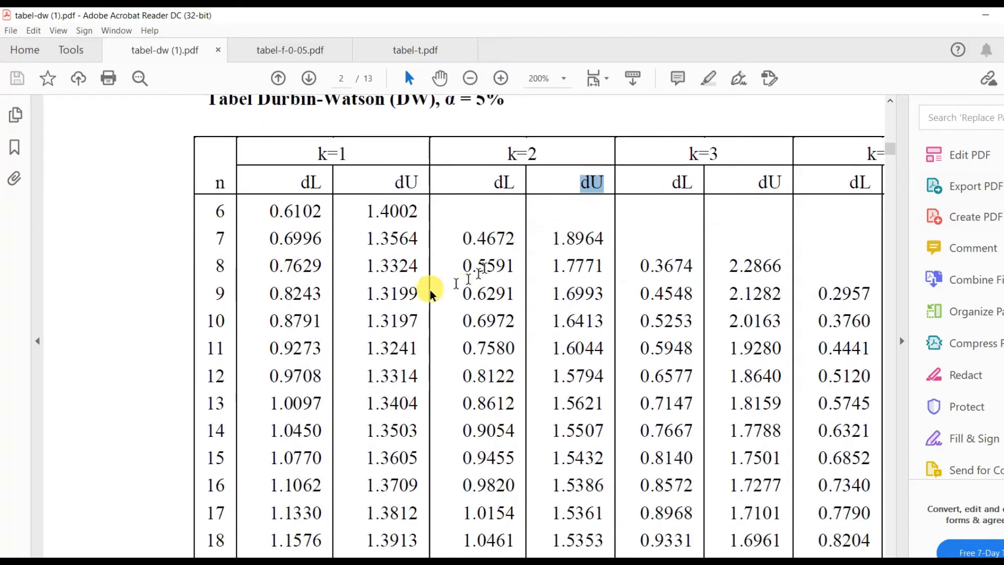
drag(210, 321, 612, 327)
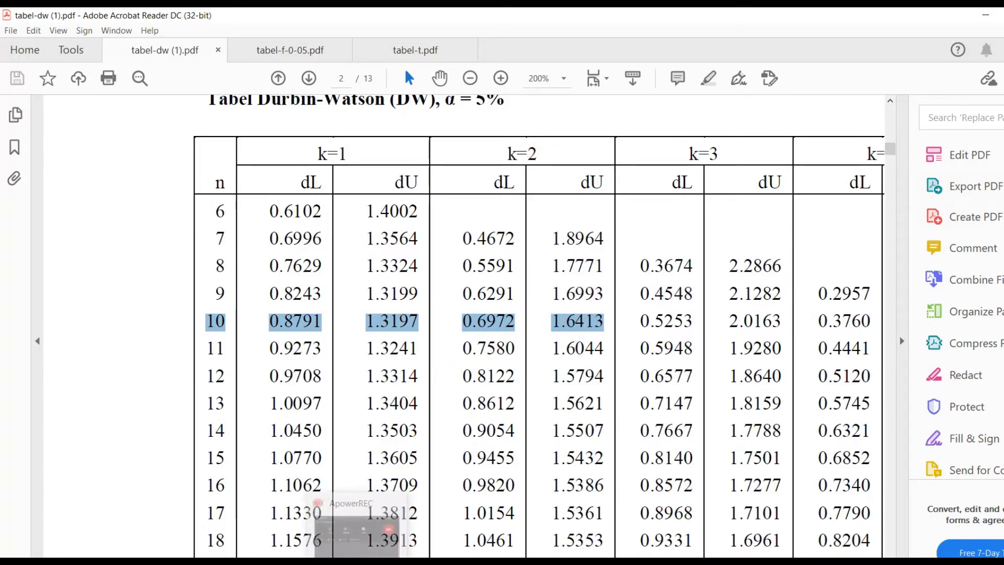
Step: Return to PowerPoint slide 32 and examine the condition DU < DW < 4-DU against the Durbin-Watson value in the Model Summary picture
click(317, 562)
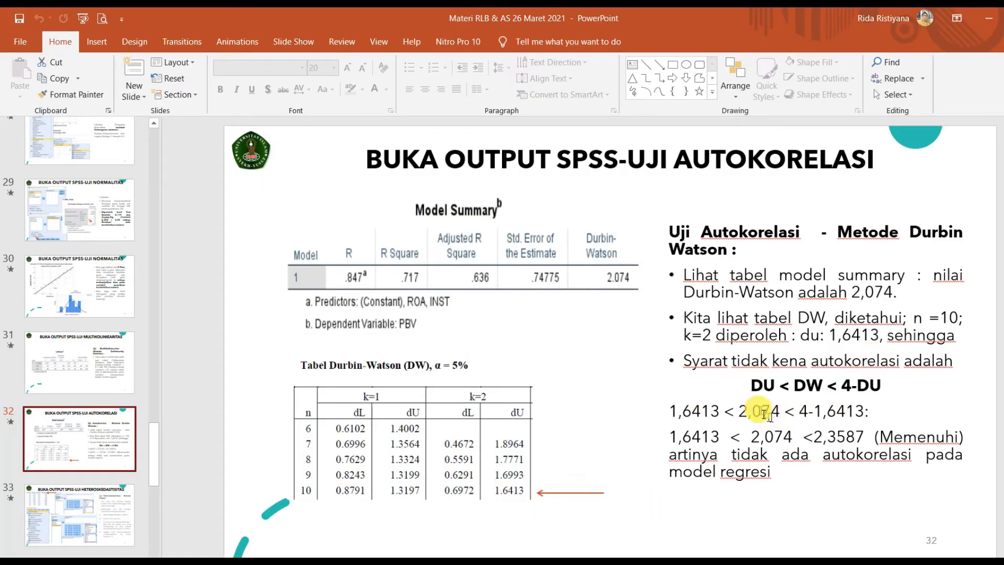
click(758, 387)
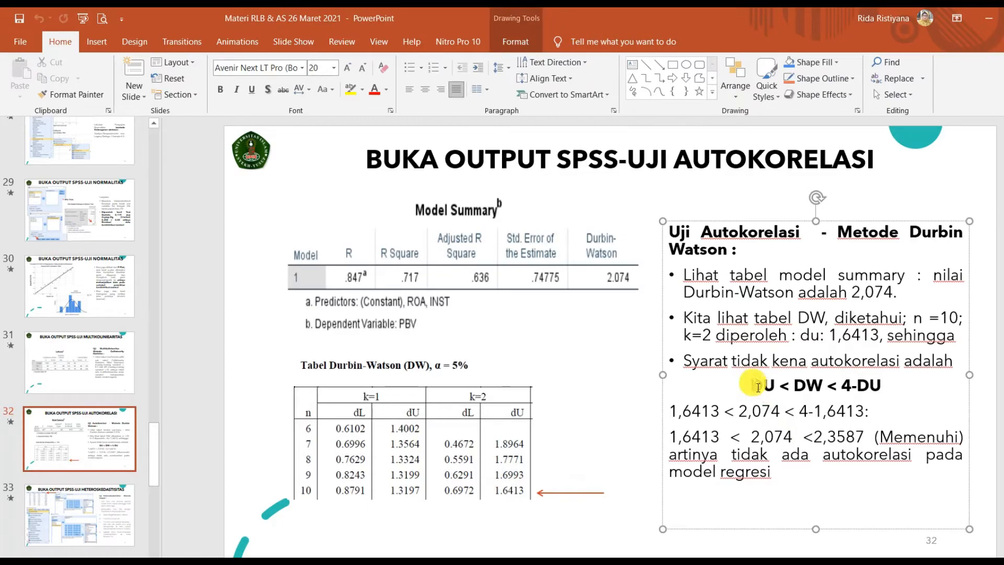
drag(758, 387, 884, 387)
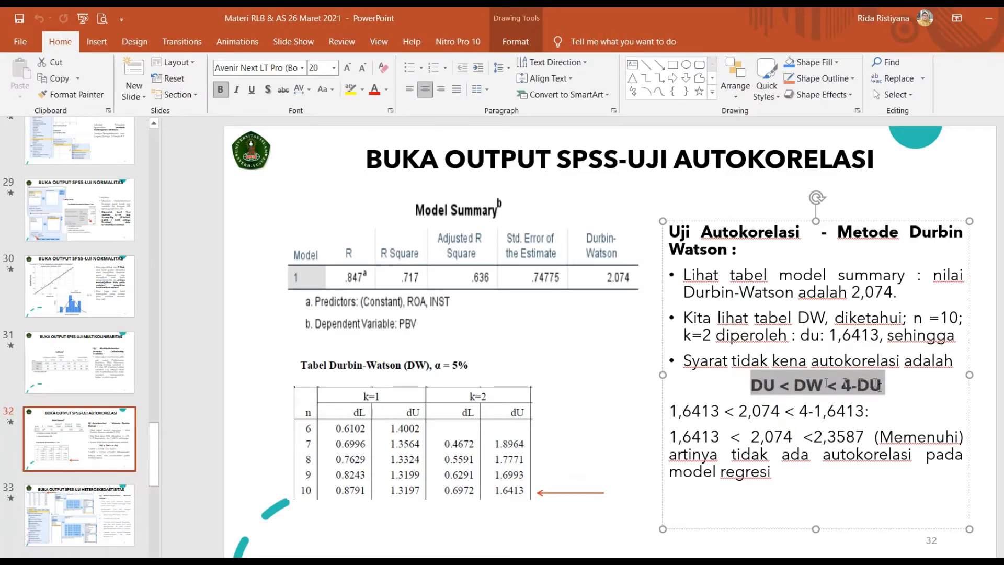
click(907, 413)
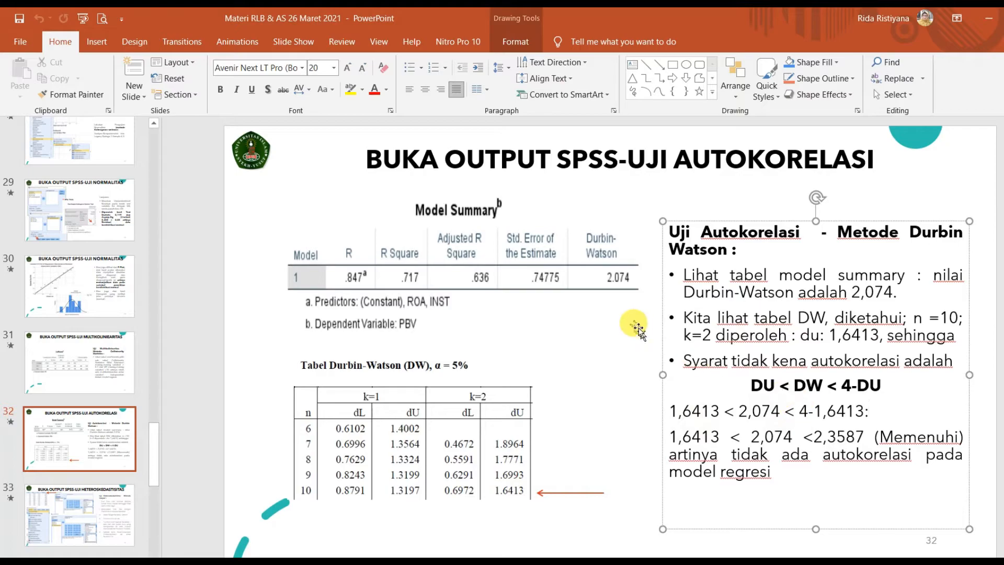
click(623, 286)
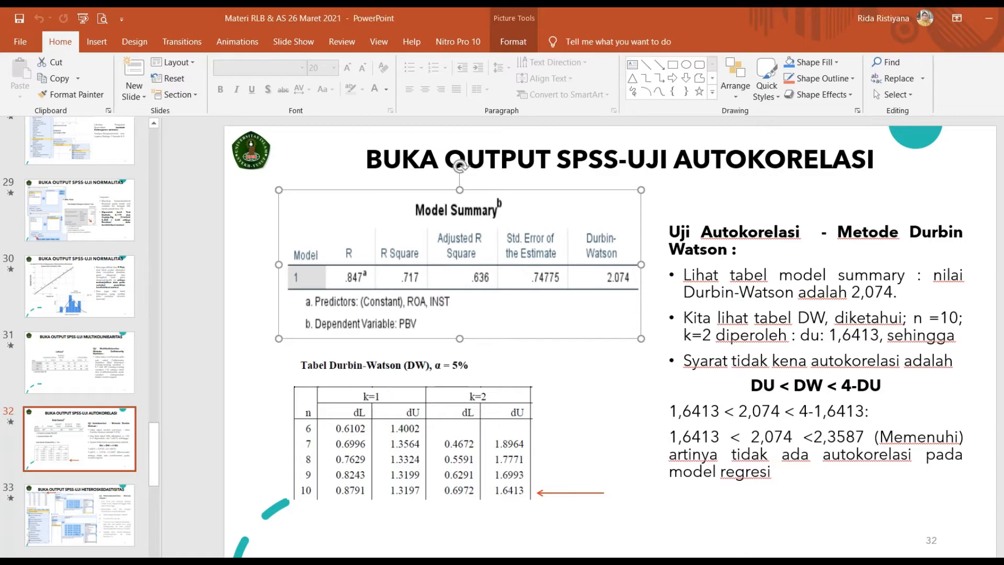
Step: Switch to the SPSS output and check Durbin-Watson in the Model Summary, continuing past the residual charts to the Kolmogorov-Smirnov table
click(359, 520)
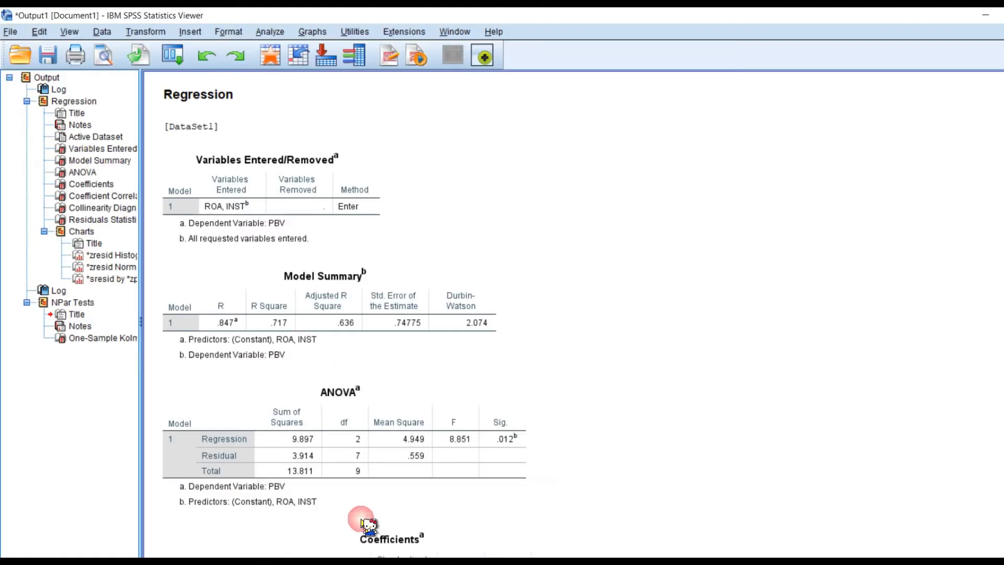
click(486, 304)
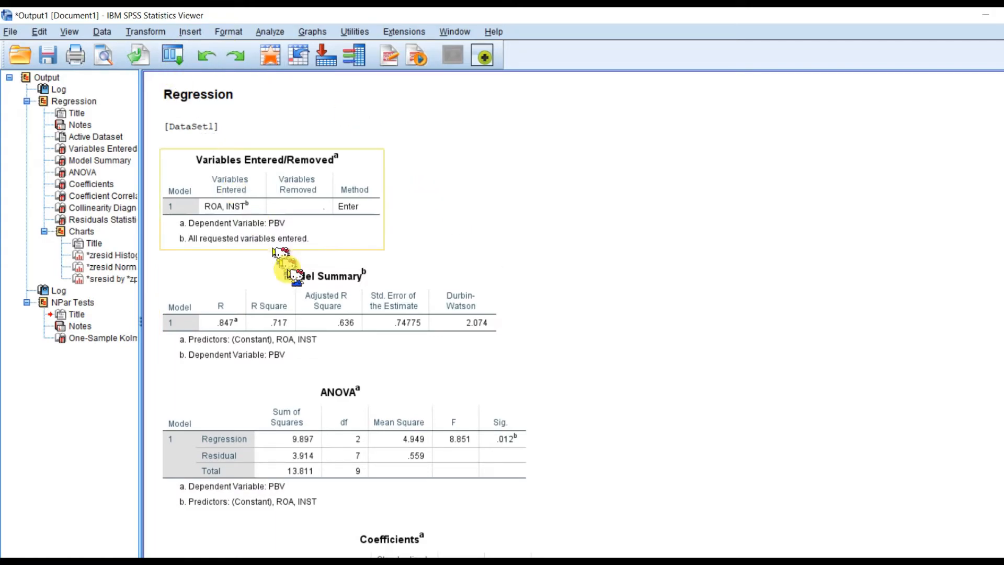
scroll(410, 411, down, 20)
scroll(417, 414, down, 15)
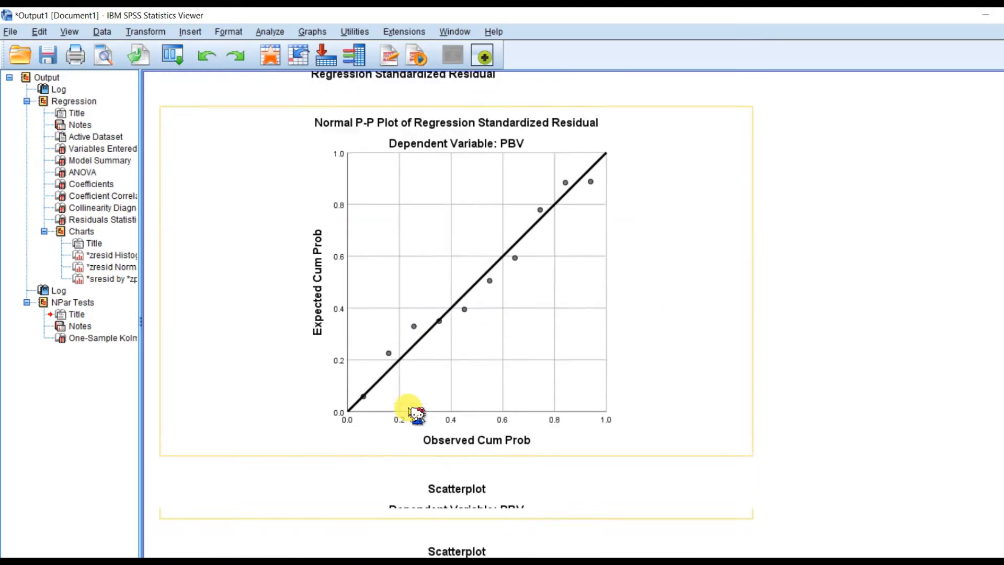
click(418, 414)
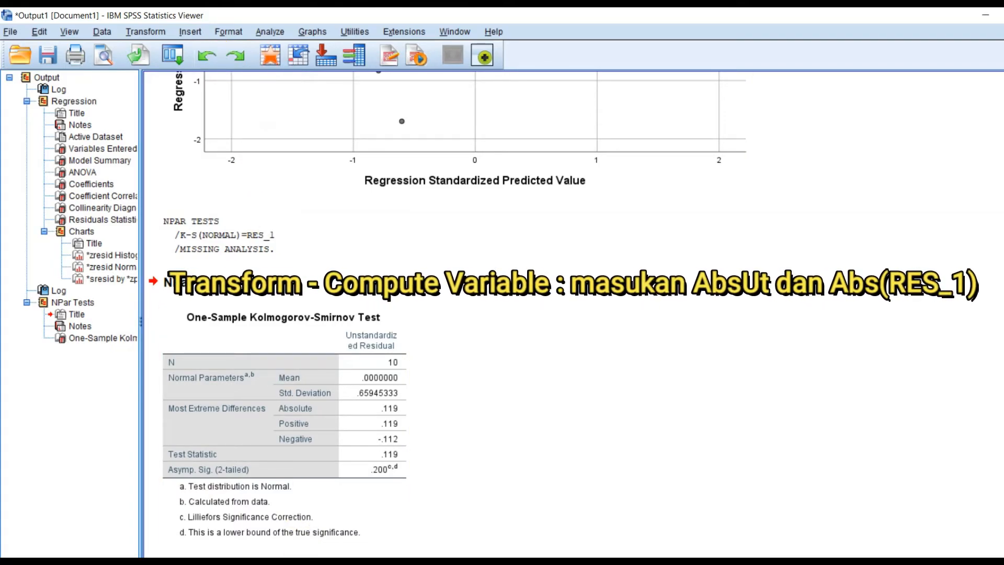
Step: Switch to PowerPoint and read the Uji Glejser criterion on slide 13, "D. Metode Uji Heteroskedastisitas"
click(317, 558)
drag(153, 444, 141, 277)
click(105, 424)
click(732, 376)
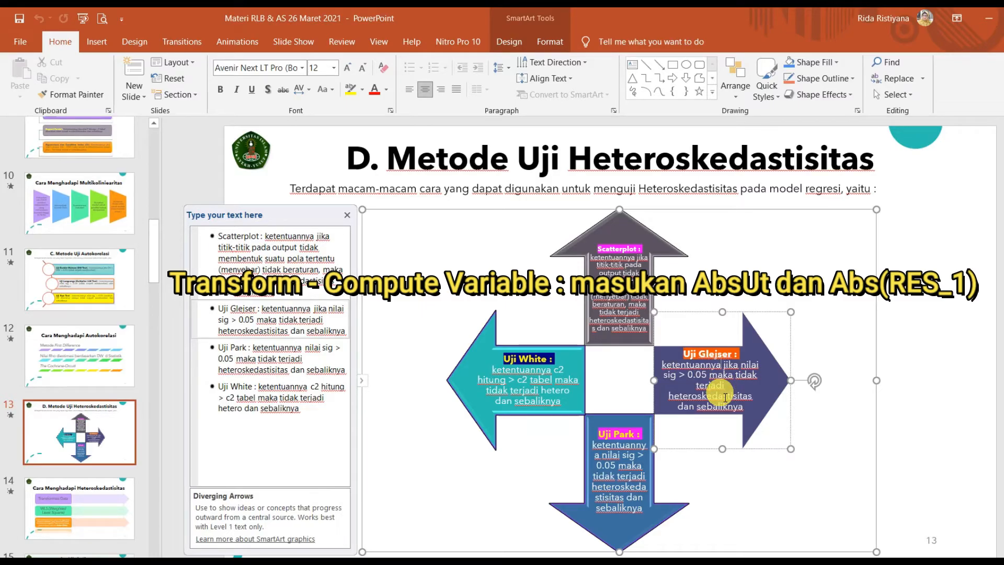
click(900, 369)
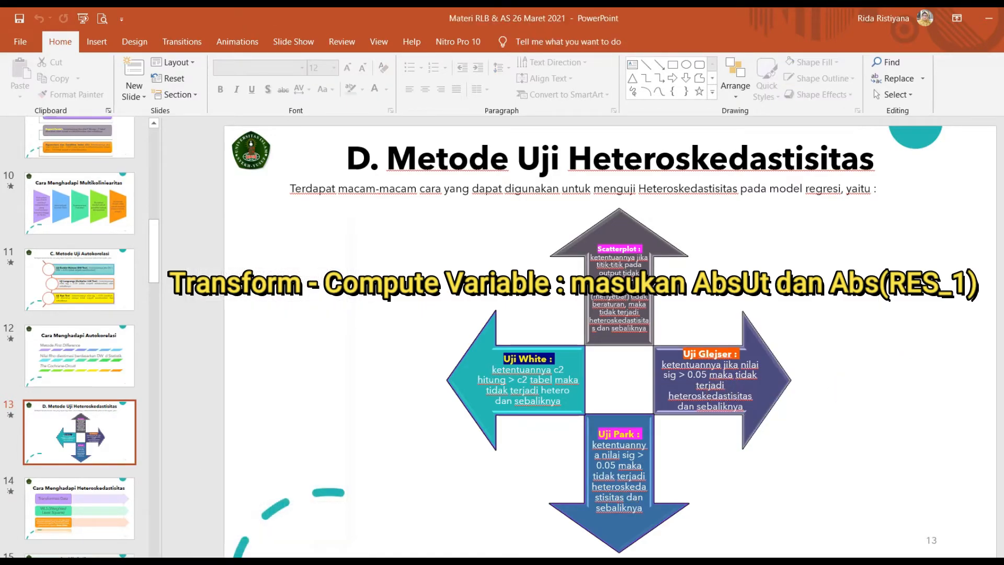
Step: Return to the SPSS output and start a Compute Variable transformation with AbsUt as the target variable
click(347, 529)
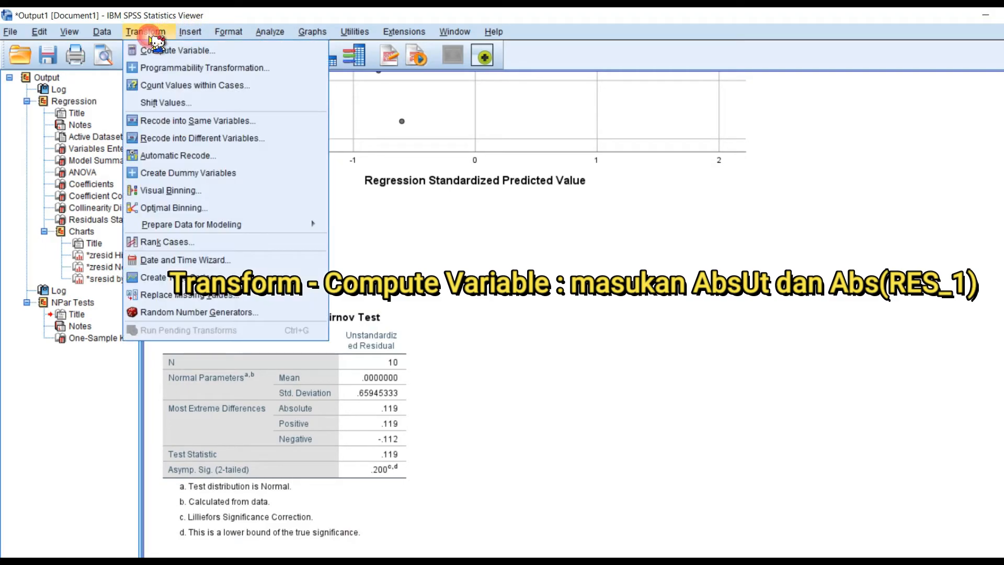
click(149, 32)
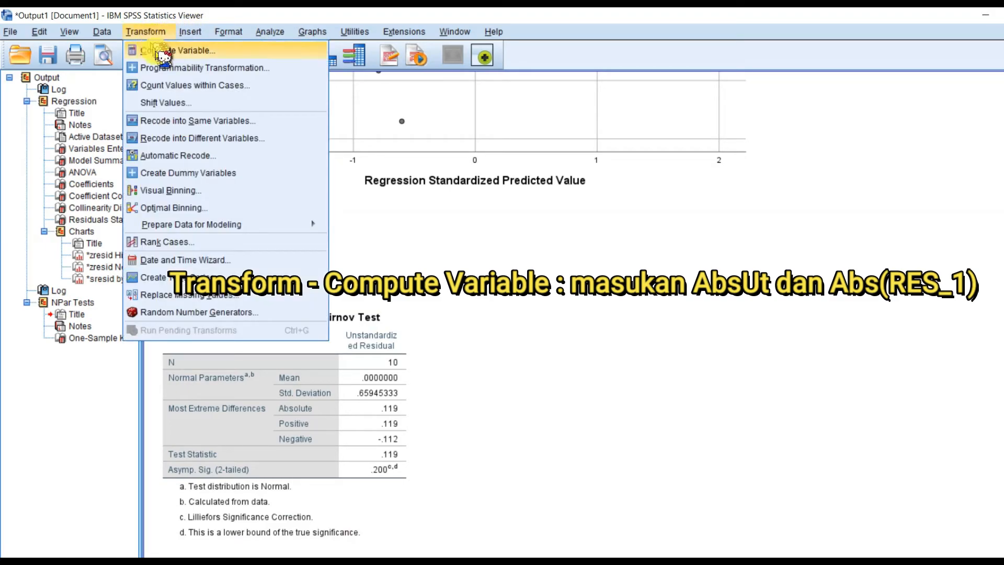
click(232, 52)
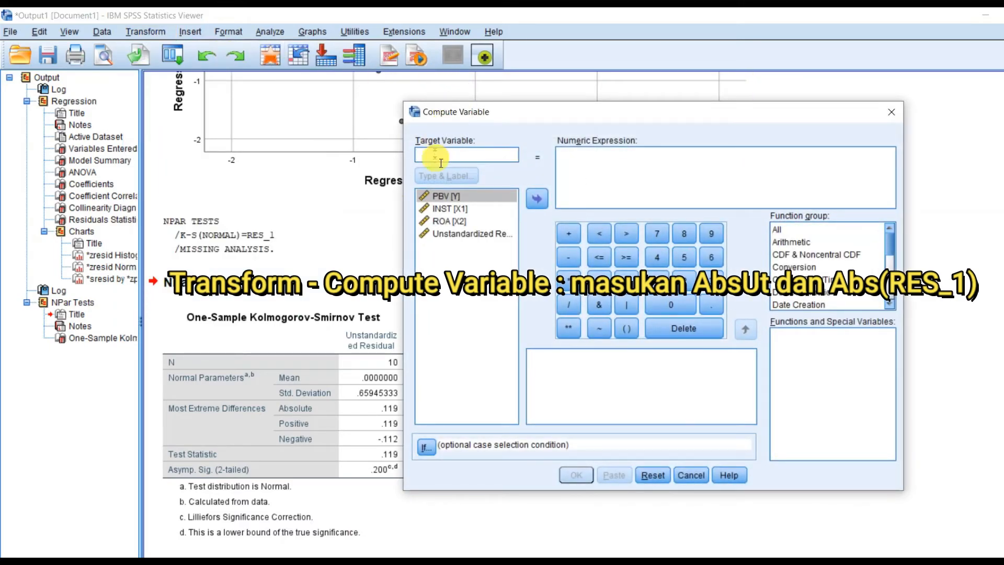
text(A)
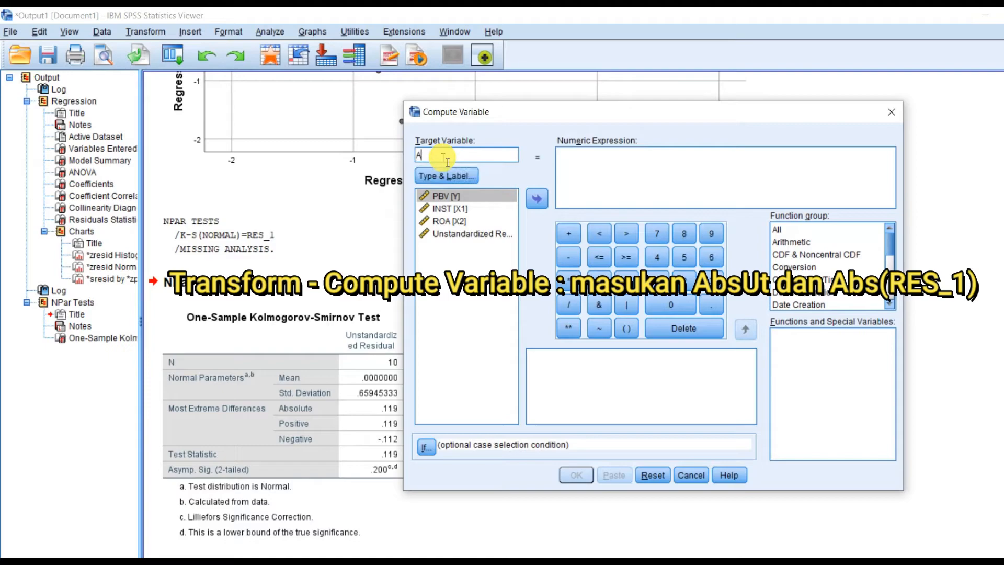
text(bs)
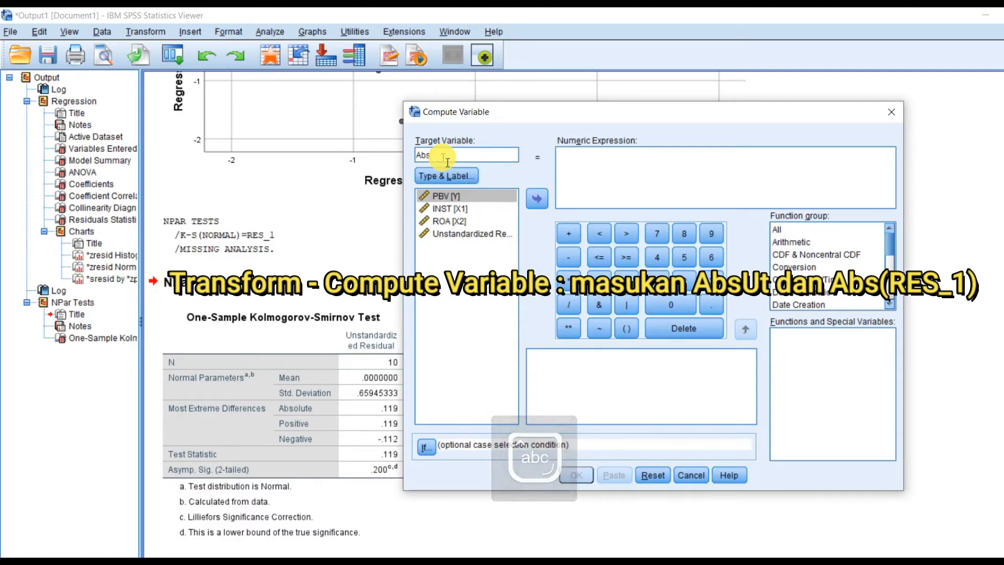
text(Ut)
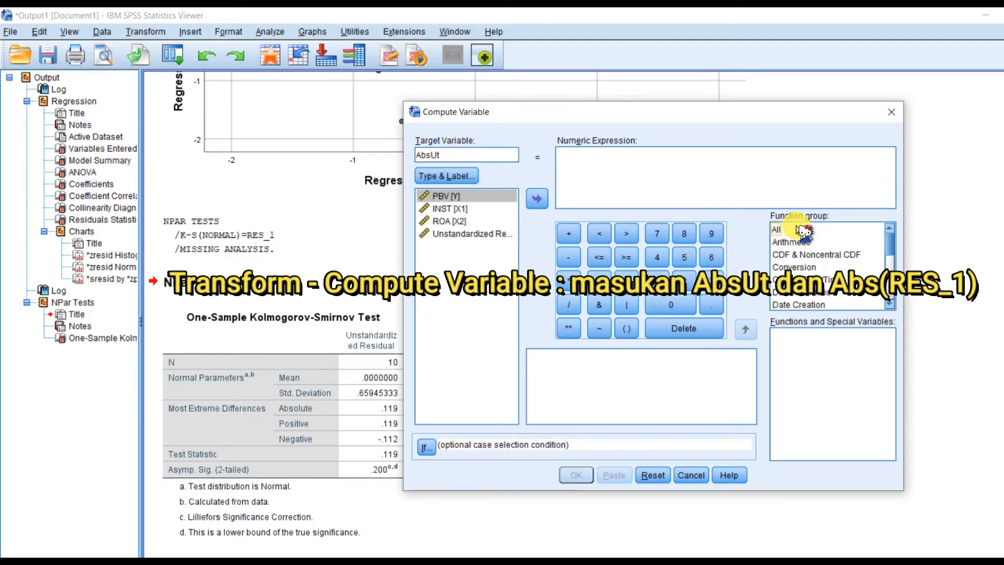
Step: Define the numeric expression as ABS(RES_1) using the Abs function and the unstandardized residual, and run the computation
click(781, 230)
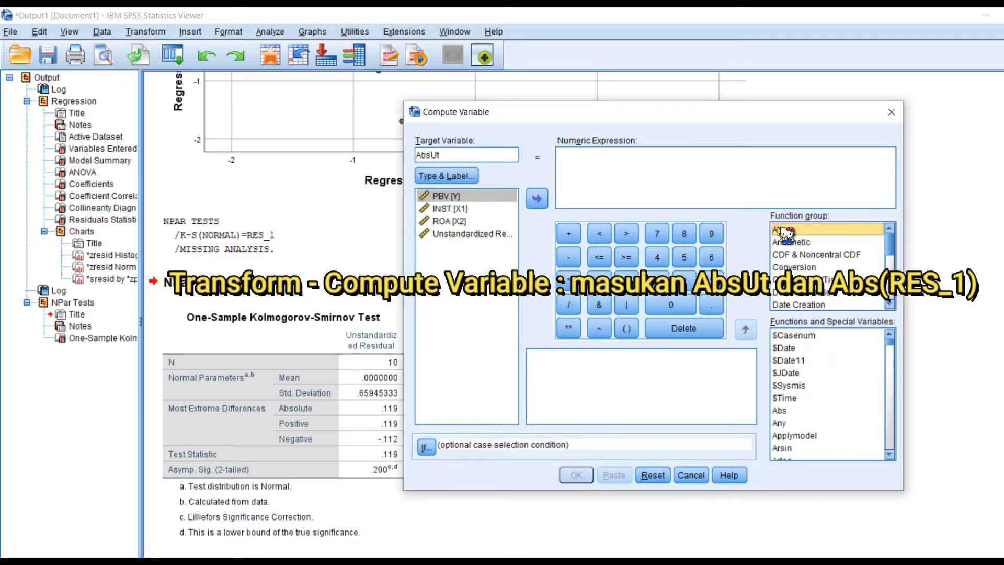
click(785, 410)
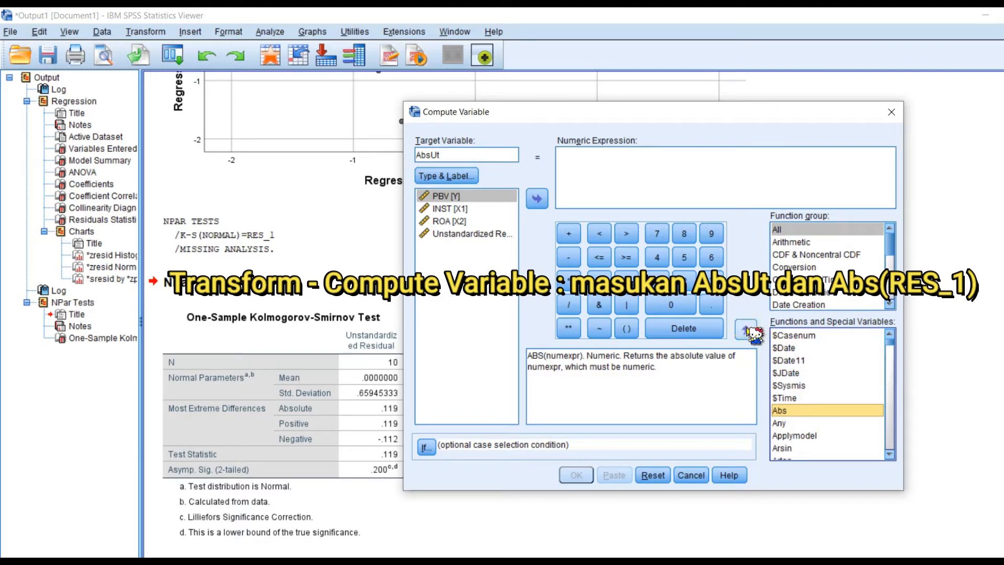
click(746, 330)
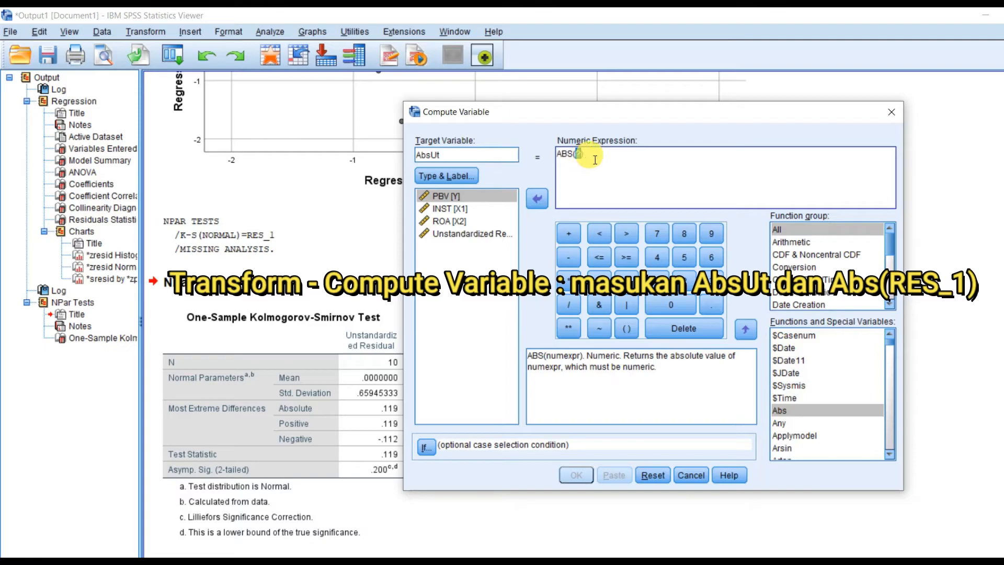
click(468, 236)
click(469, 236)
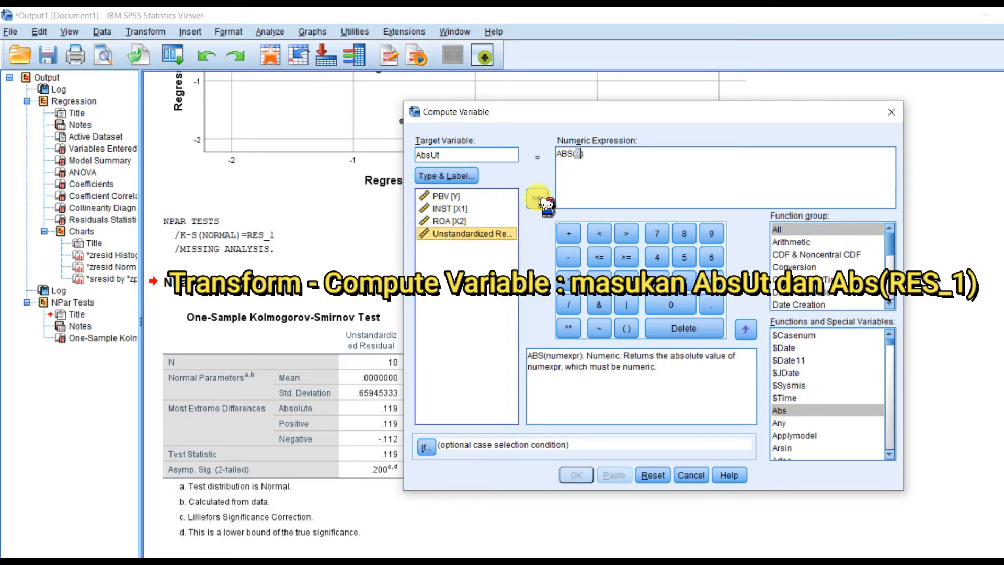
click(538, 199)
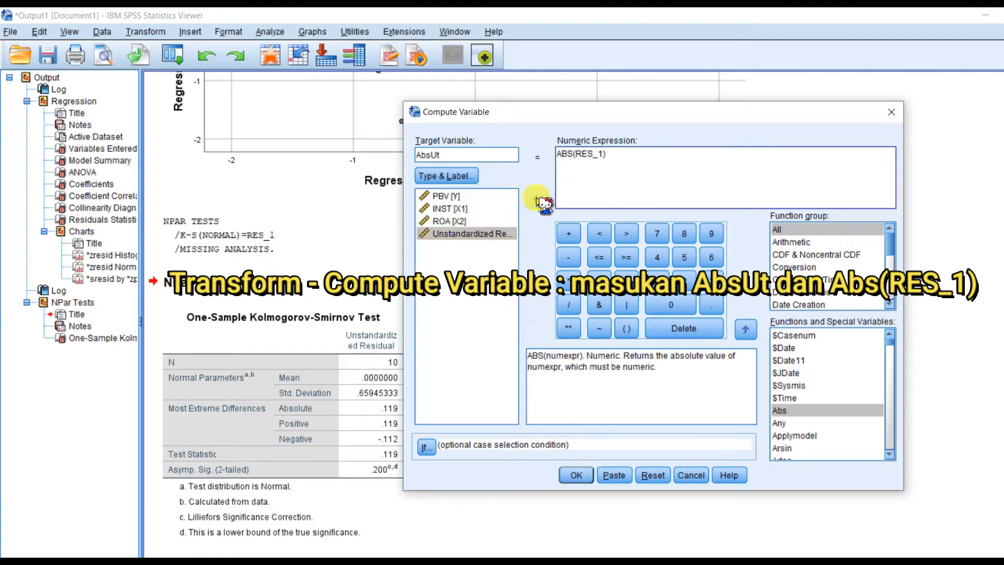
click(633, 160)
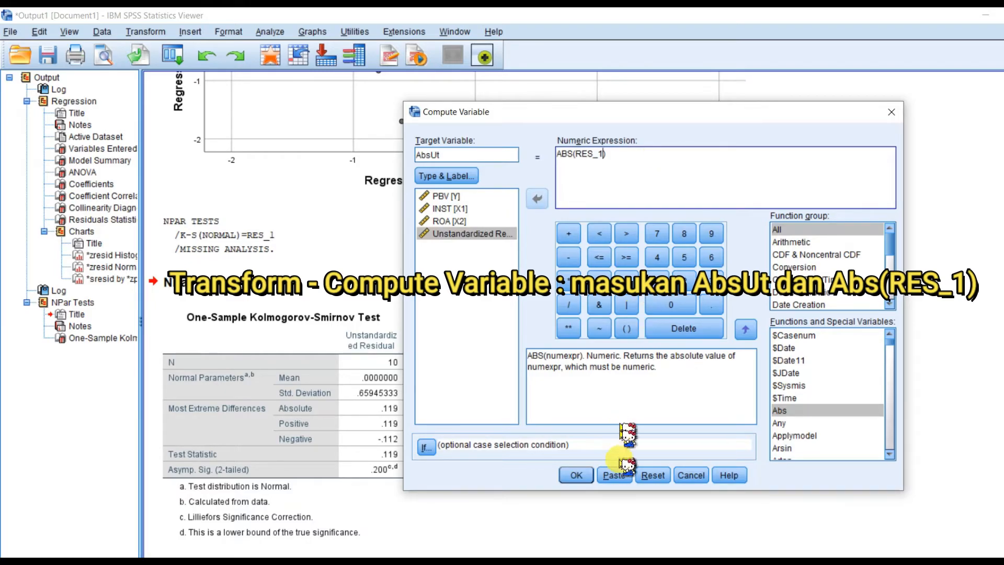
click(577, 475)
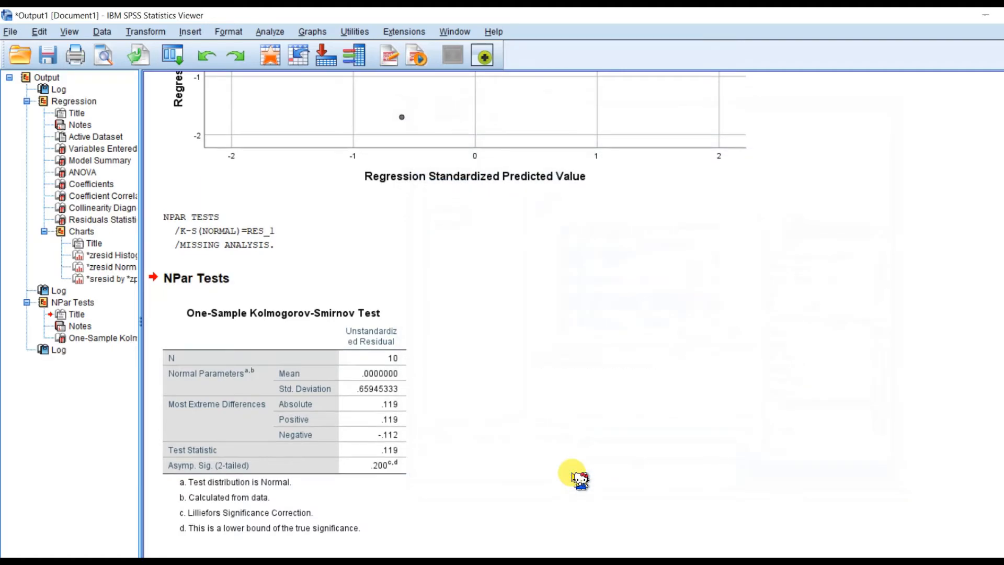
Step: Check the COMPUTE log entry in the output and select the AbsUt variable in the Data Editor's variable list
click(240, 534)
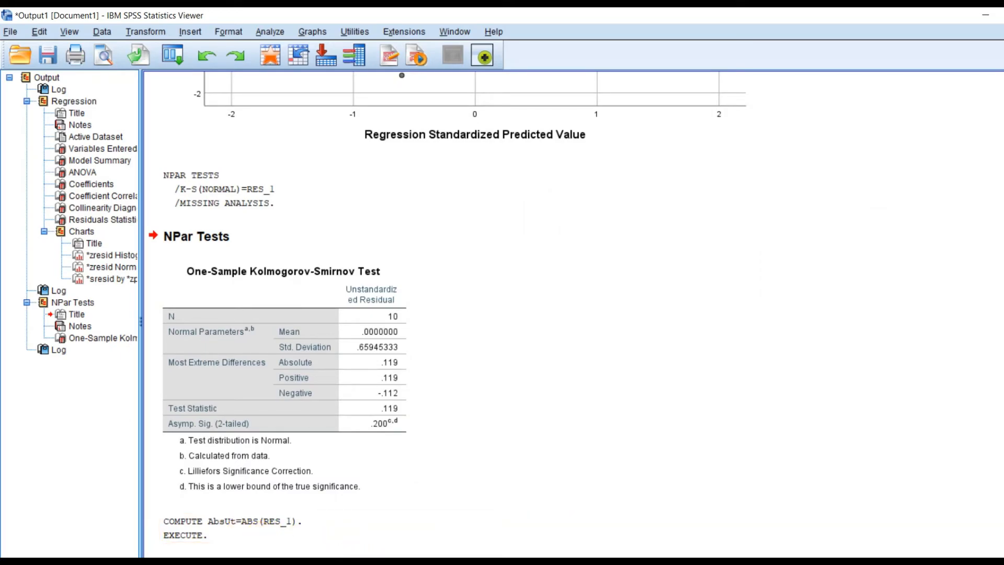
click(408, 562)
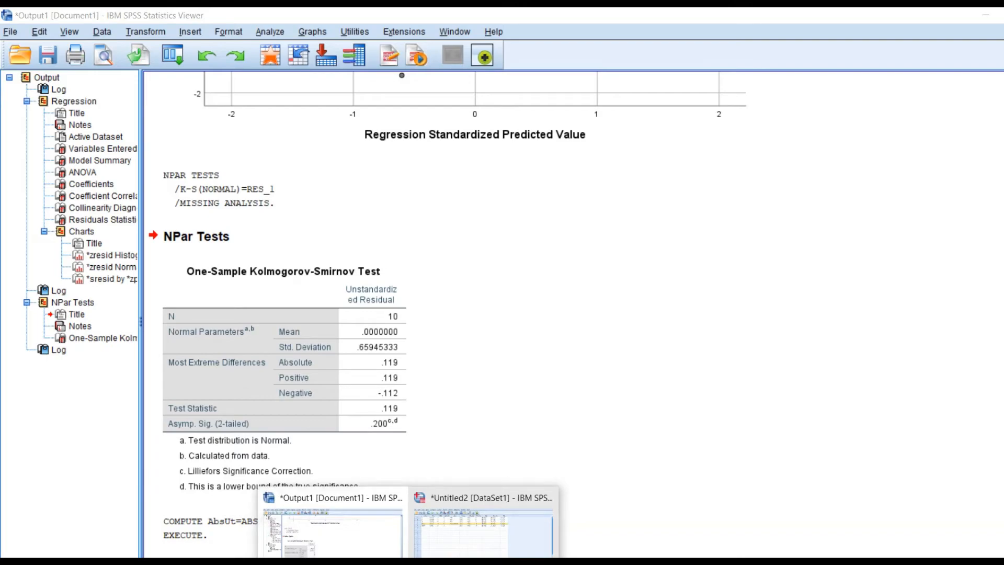
click(453, 551)
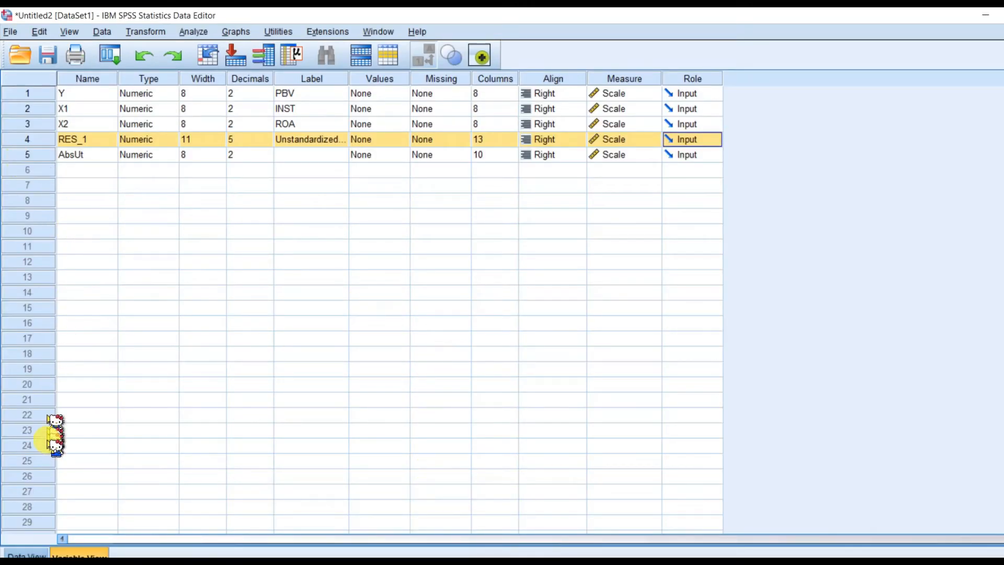
click(29, 155)
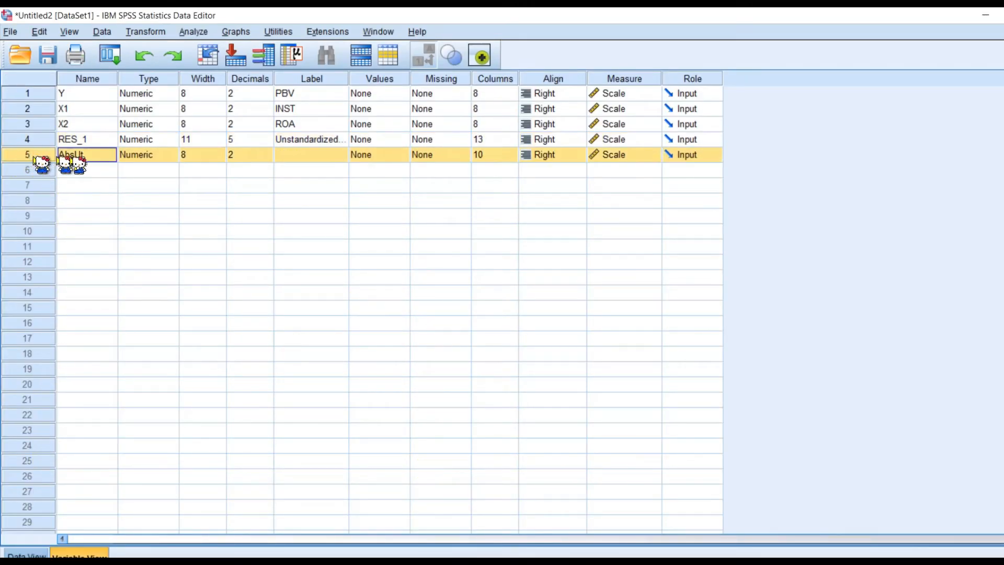
Step: Examine the computed AbsUt values in the data view of the Data Editor and return to the output document
click(25, 553)
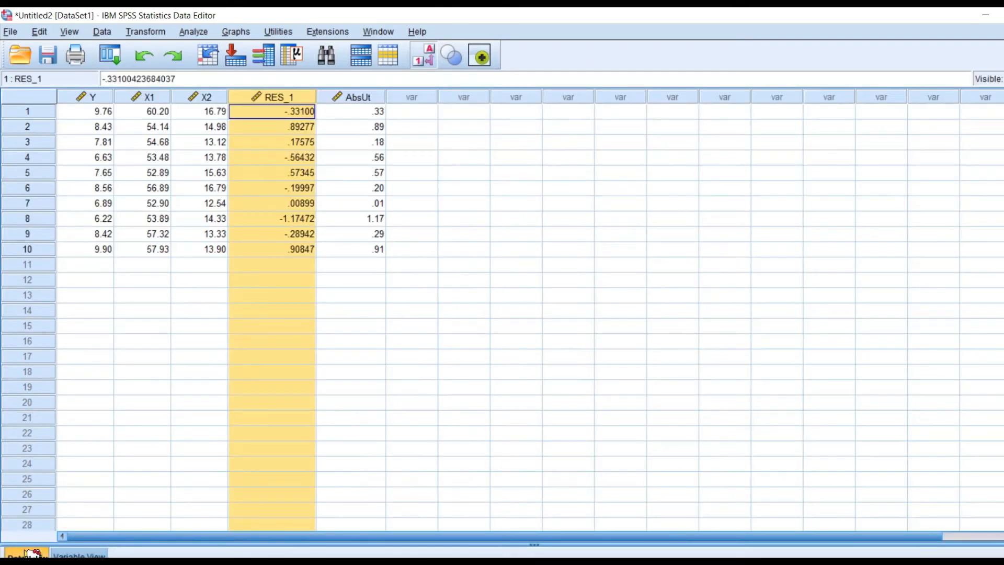
click(366, 97)
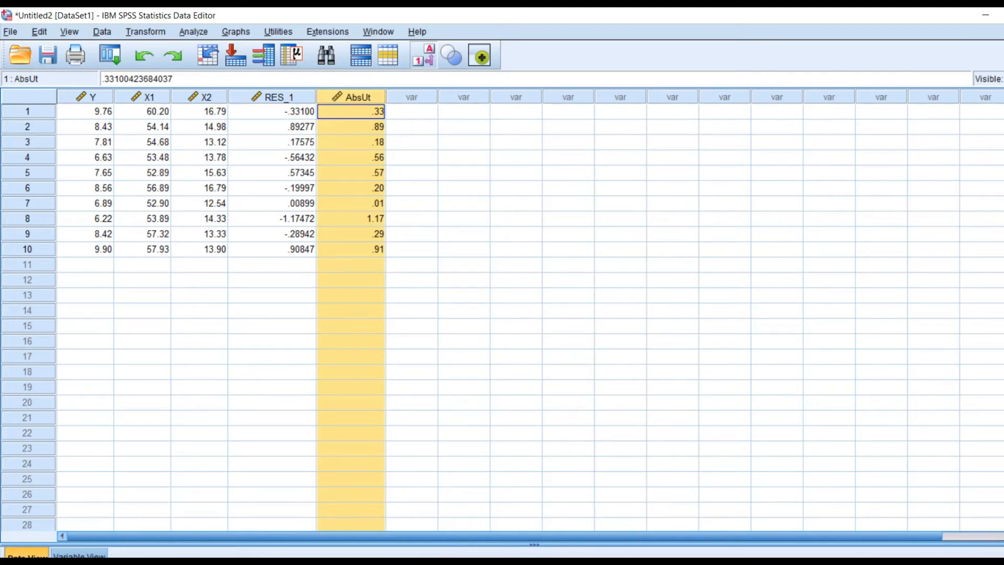
click(366, 523)
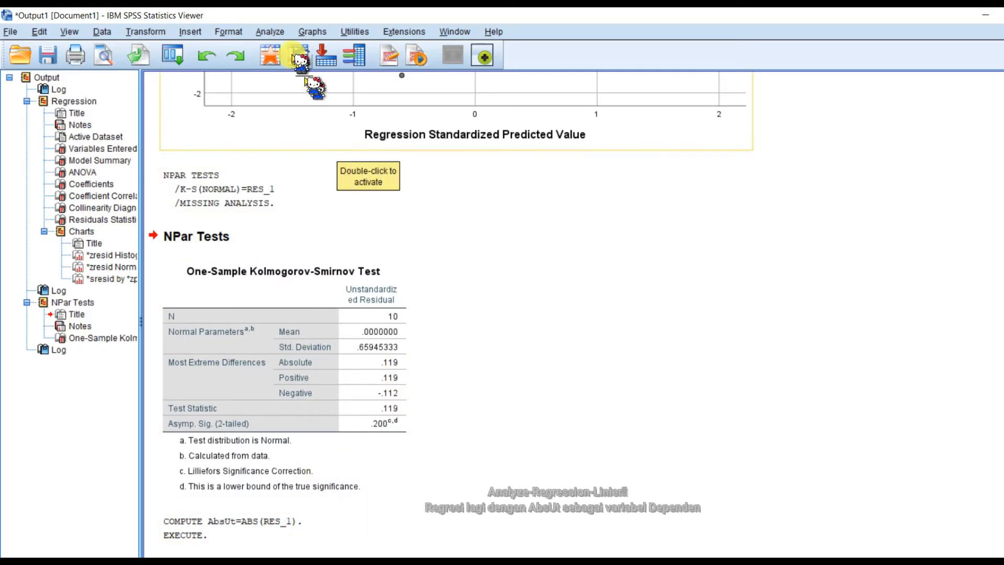
Step: Run a linear regression with AbsUt replacing PBV as the dependent variable and INST and ROA as the independent variables
click(270, 31)
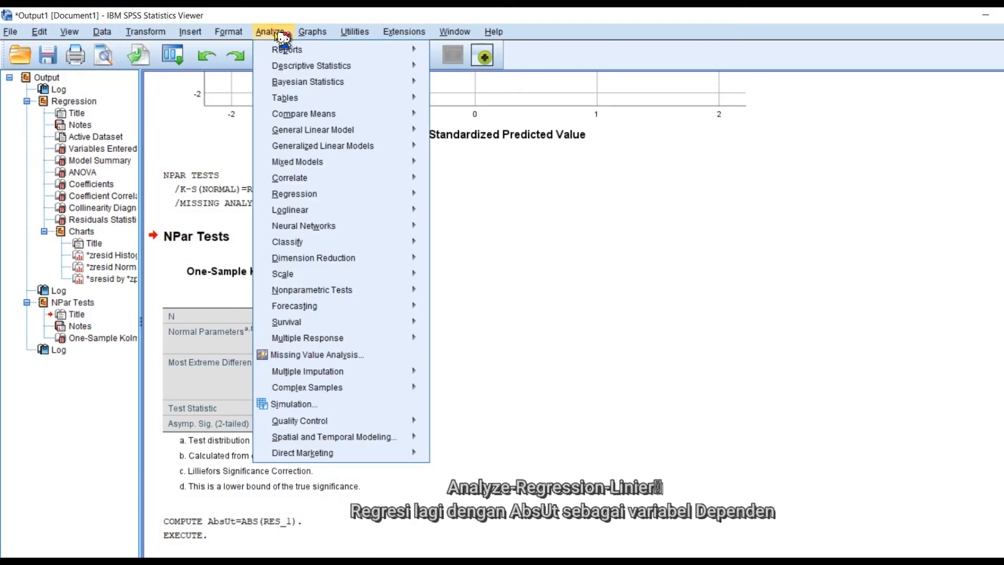
click(341, 197)
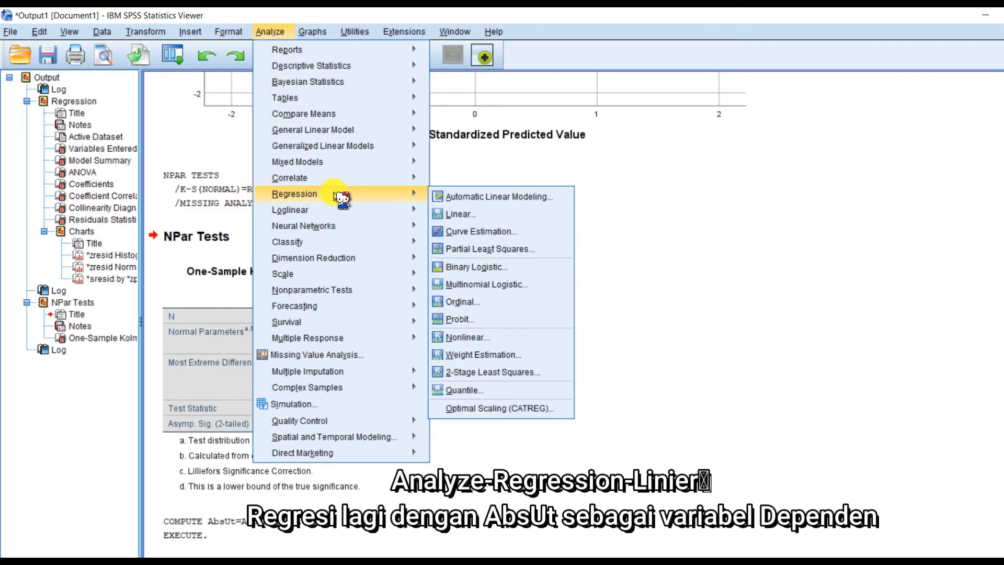
click(498, 214)
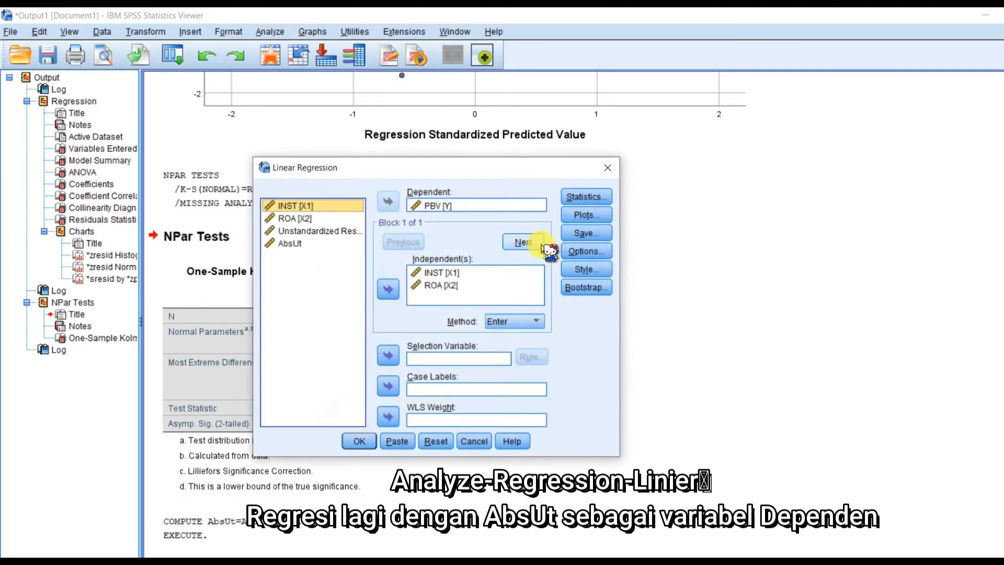
click(442, 206)
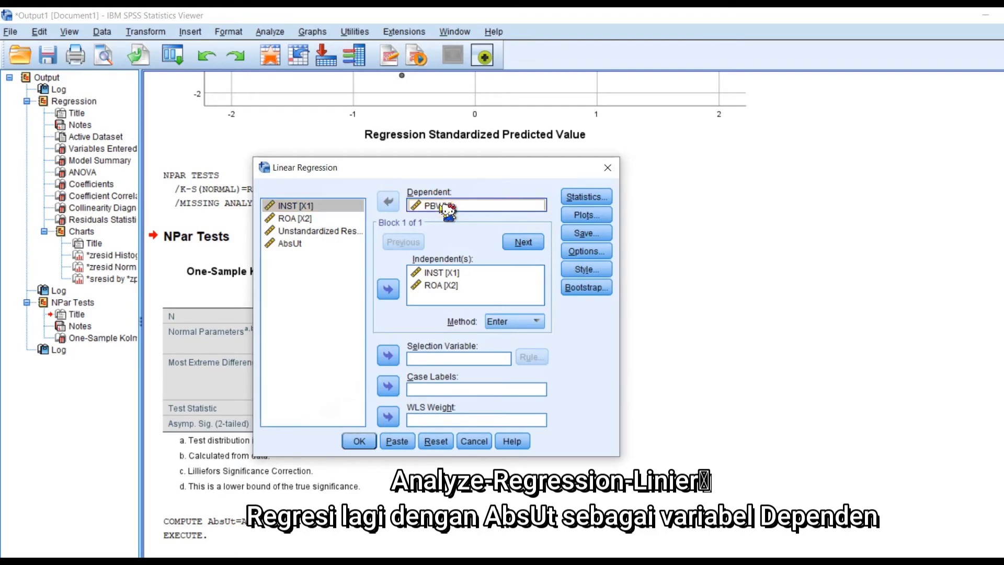
click(388, 201)
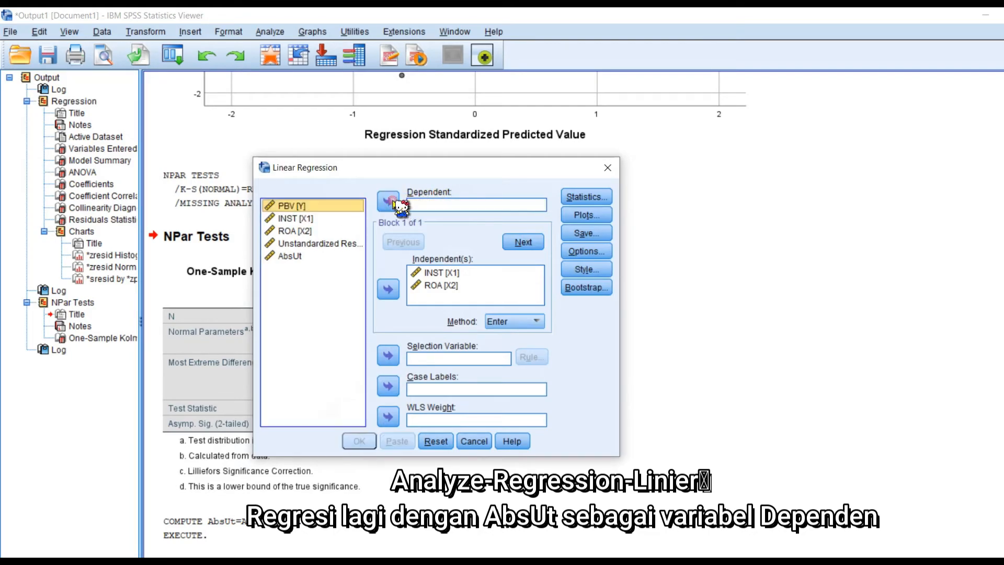
click(290, 256)
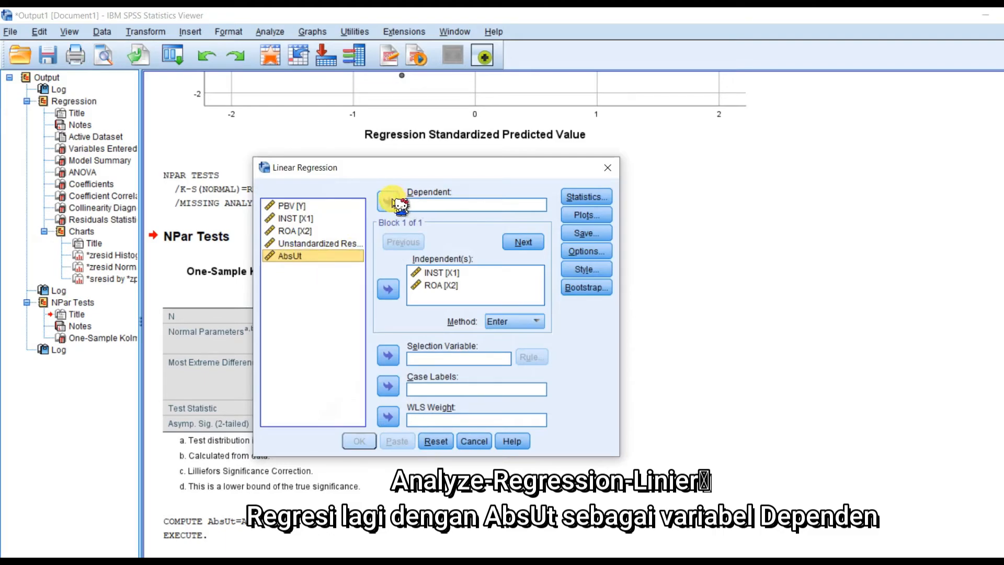
click(390, 201)
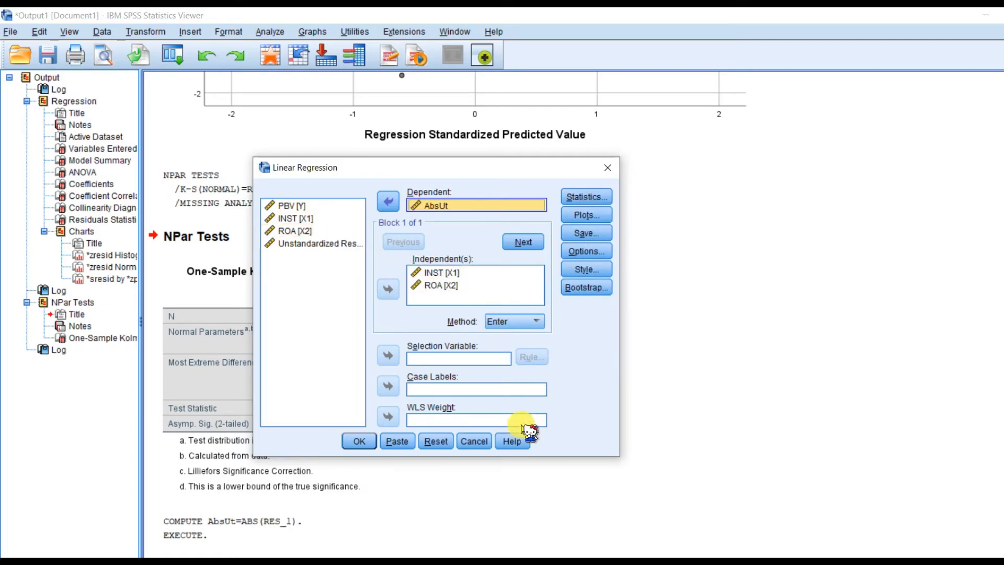
click(357, 441)
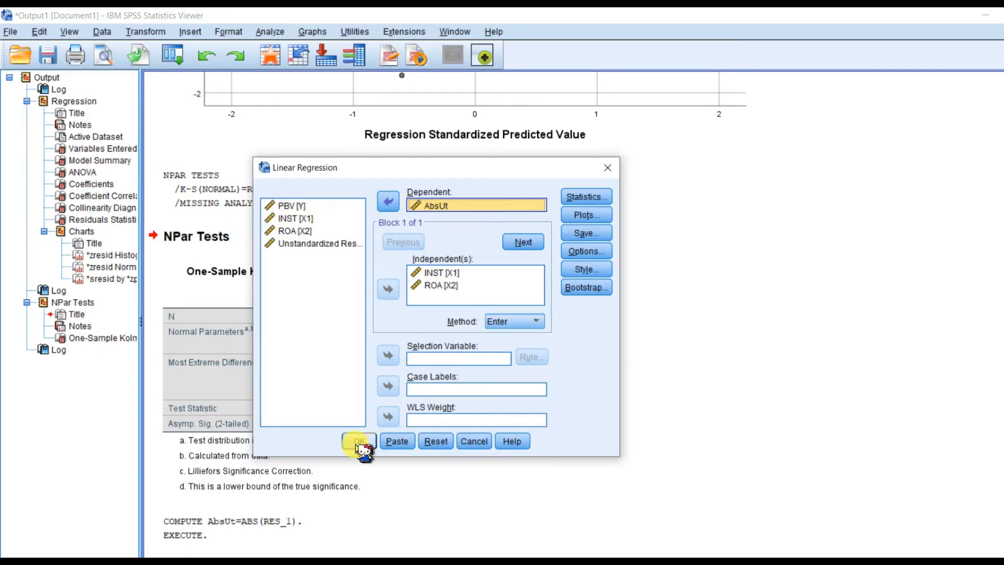